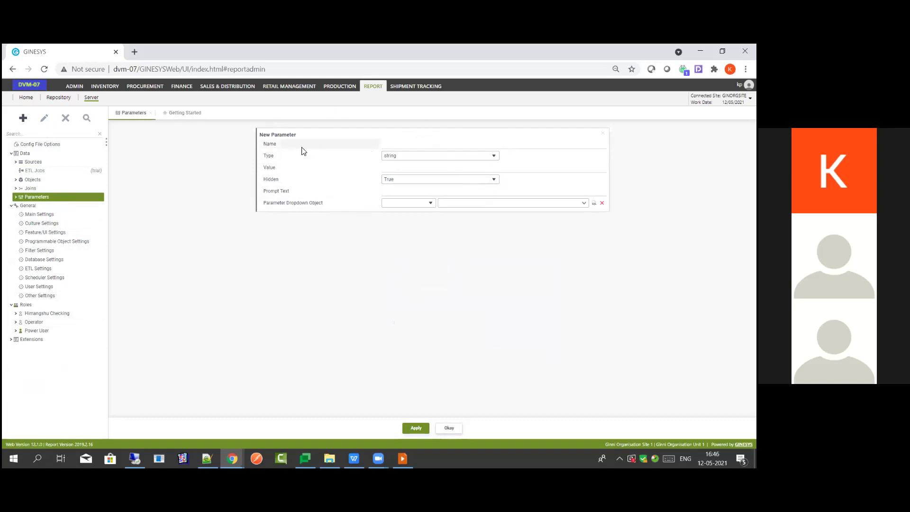
- Review the available Type and Hidden options and the Value field of the new parameter without changing them
left_click(498, 156)
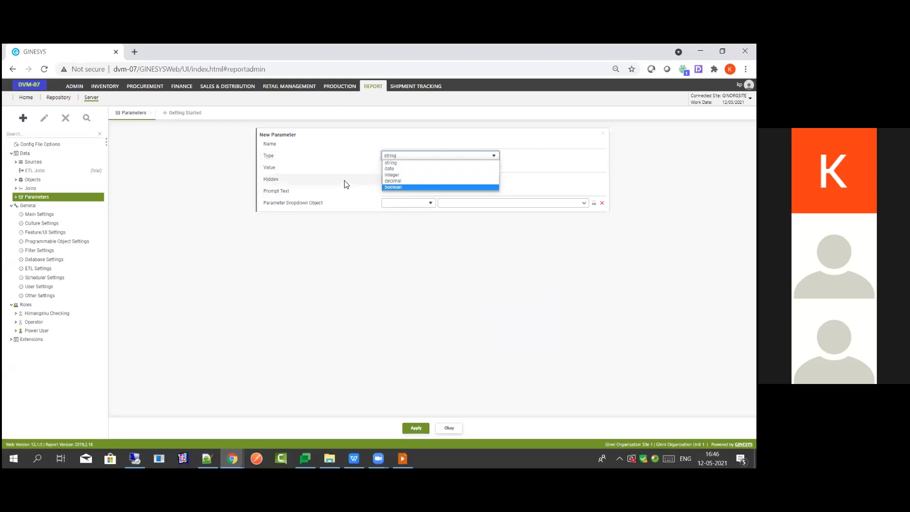
left_click(324, 163)
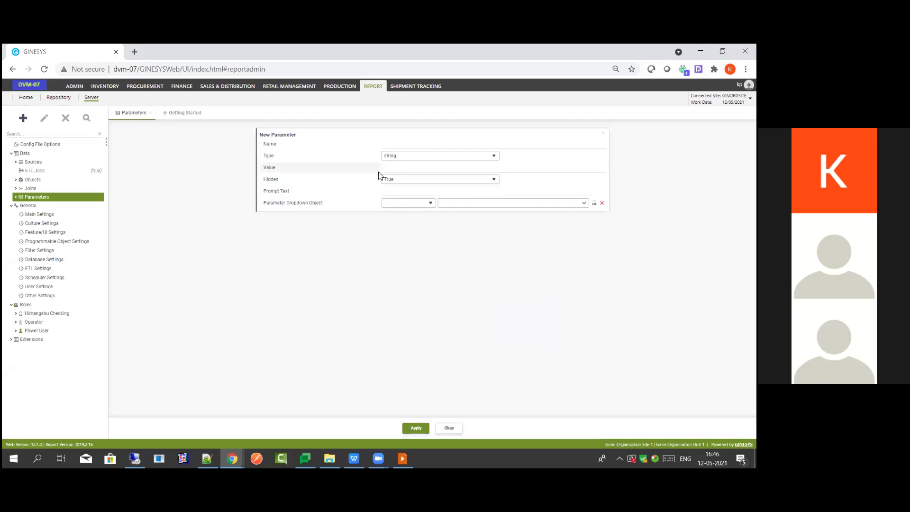
left_click(411, 170)
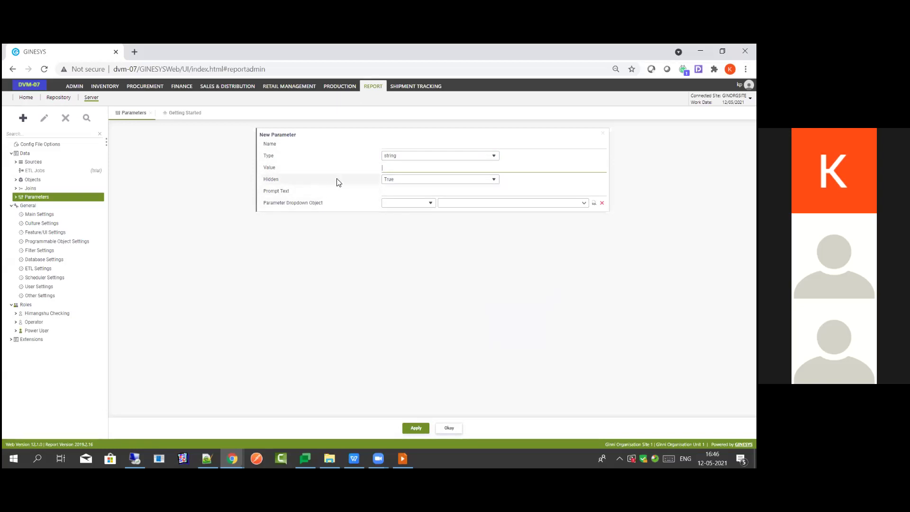
left_click(434, 181)
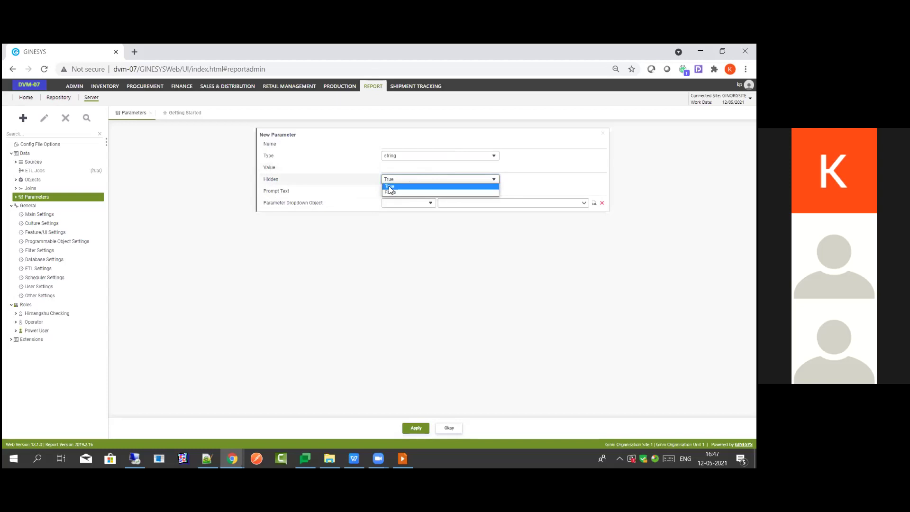
left_click(362, 244)
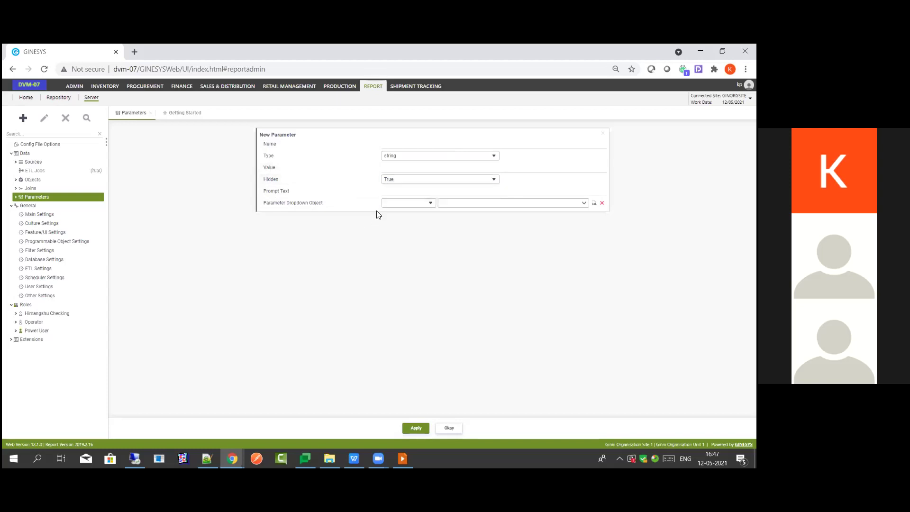
left_click(393, 183)
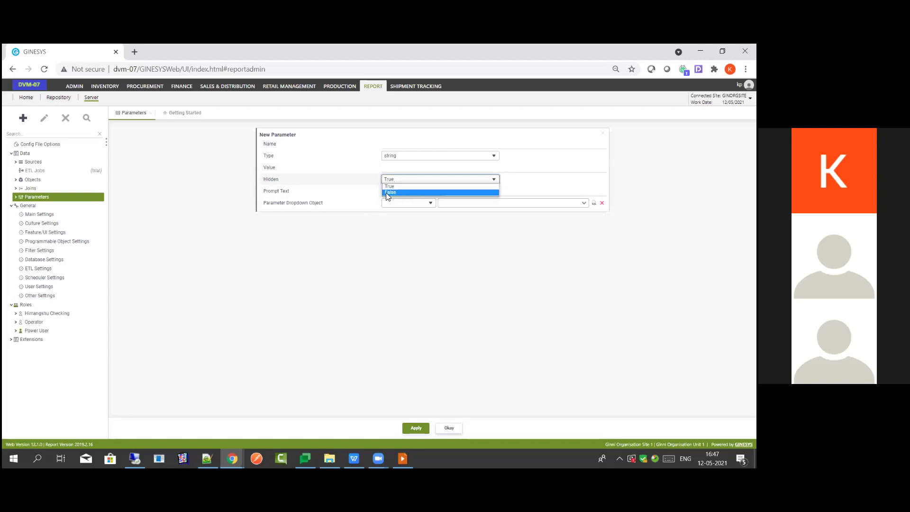
left_click(281, 235)
- Check the new parameter's Prompt Text field and the data source choices for its dropdown object
left_click(380, 195)
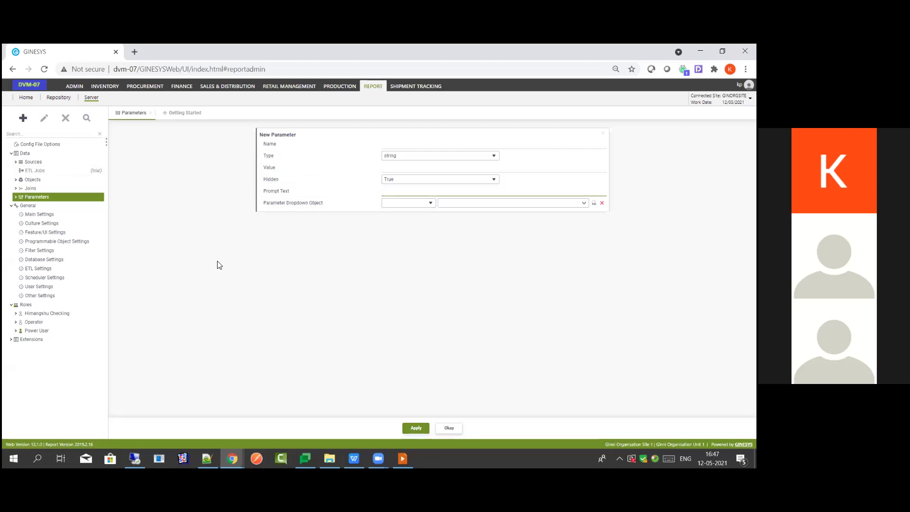
left_click(431, 203)
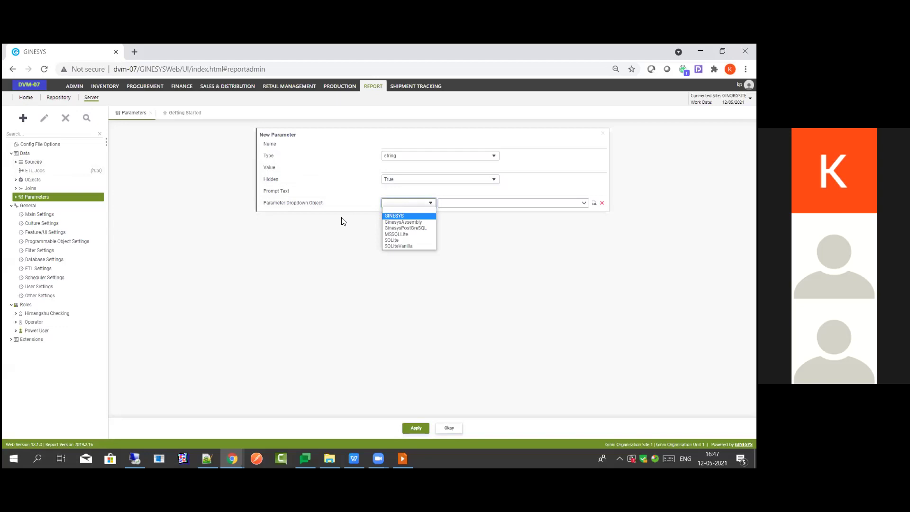
left_click(316, 209)
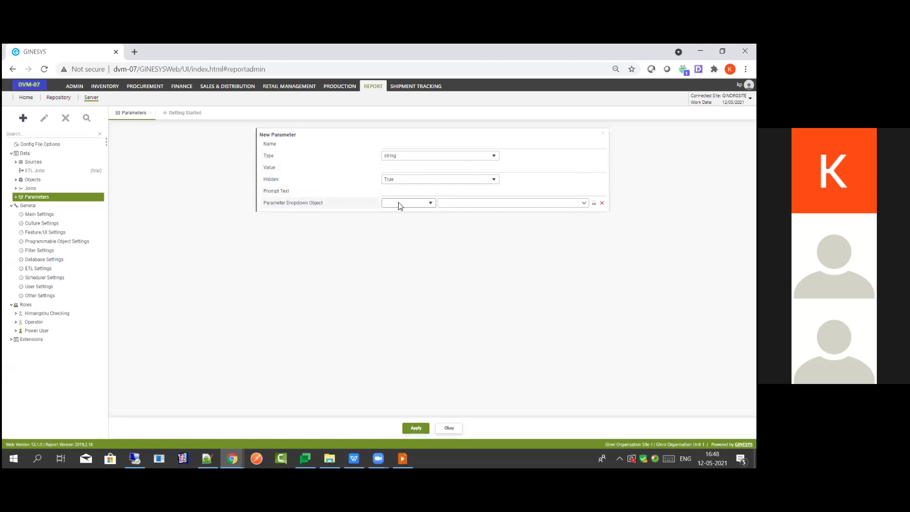
left_click(430, 203)
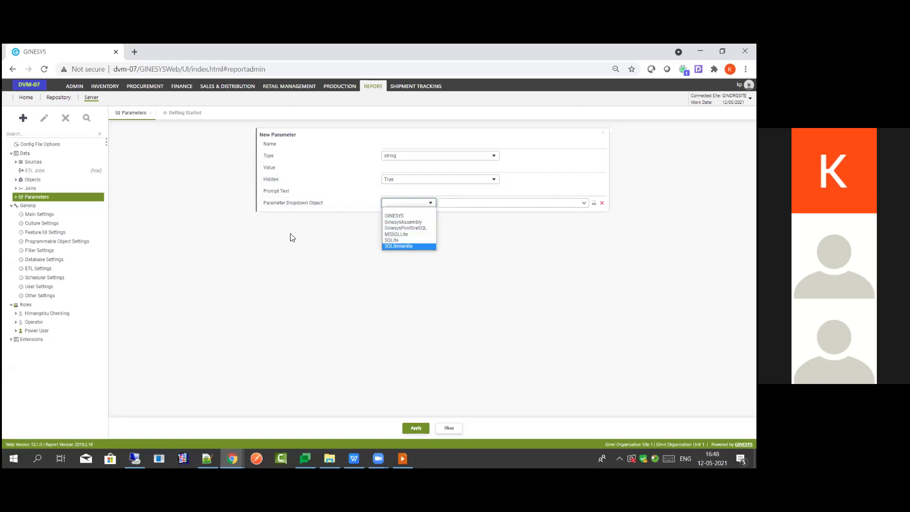
left_click(357, 204)
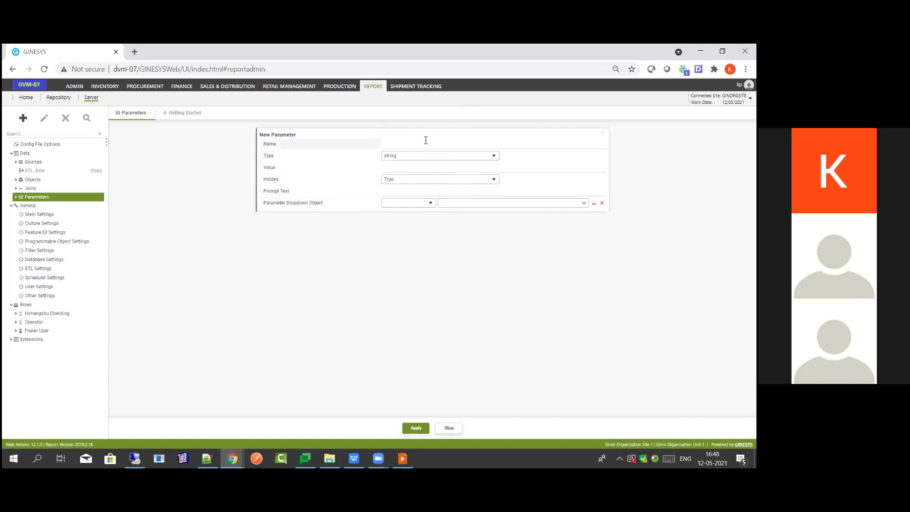
- Open the existing ASON parameter from the parameter list and examine its name, type and prompt text
left_click(16, 197)
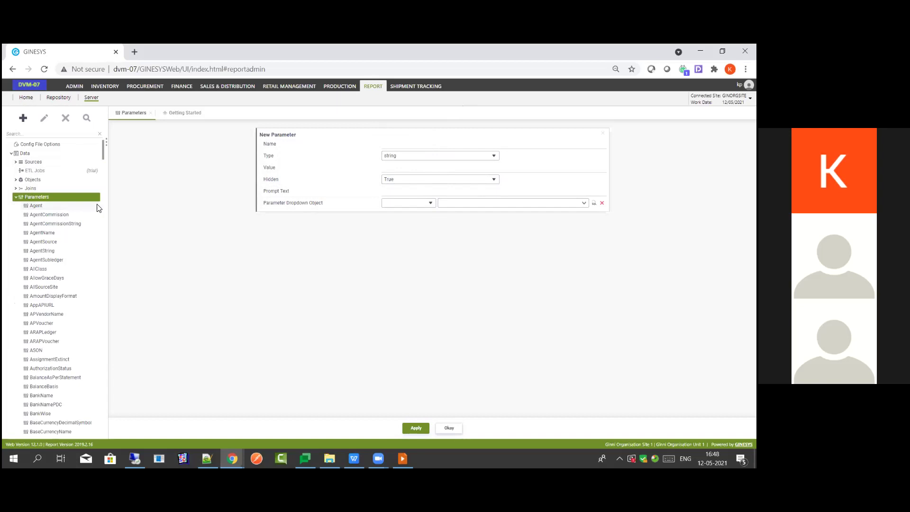
left_click(40, 352)
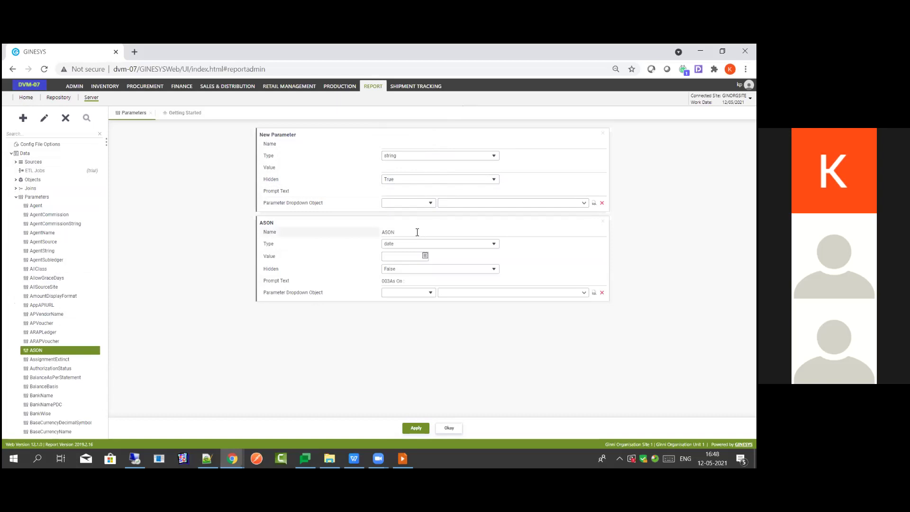
double_click(393, 232)
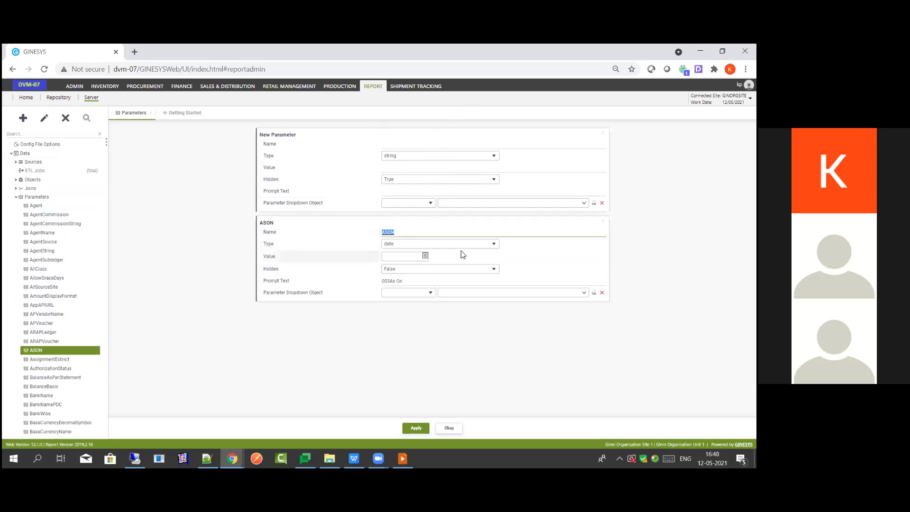
left_click(486, 244)
left_click(486, 246)
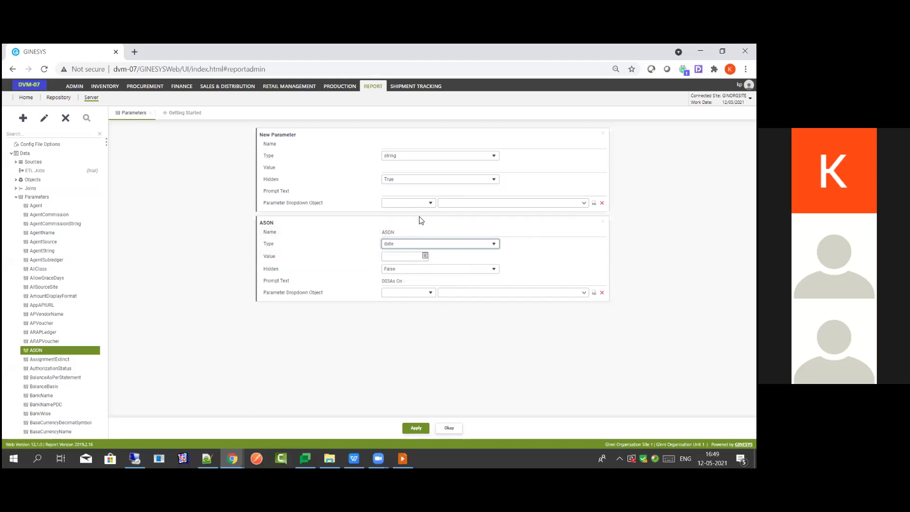
scroll(71, 382, "down", 1)
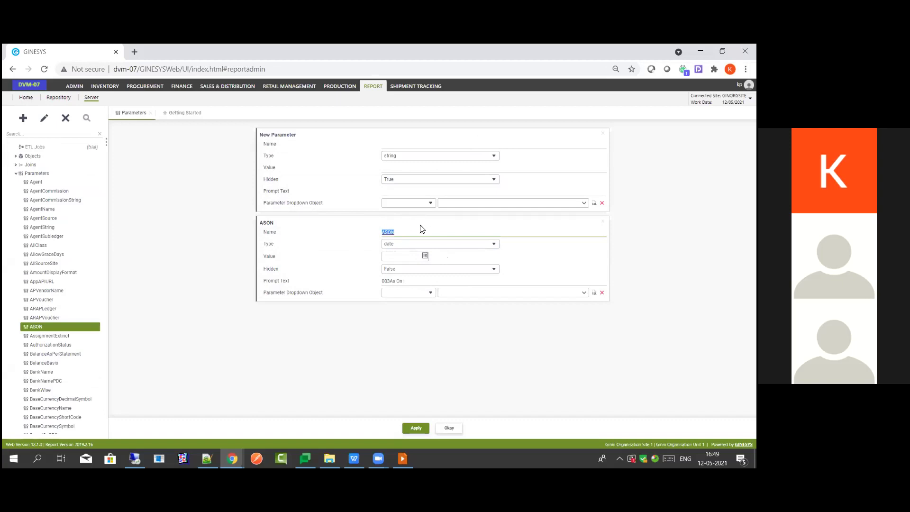
left_click(493, 245)
left_click(520, 245)
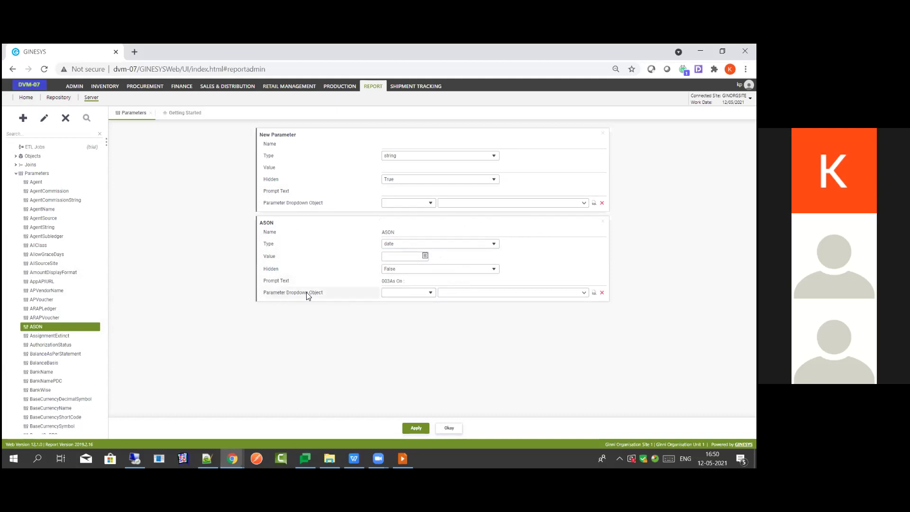
left_click_drag(390, 281, 413, 281)
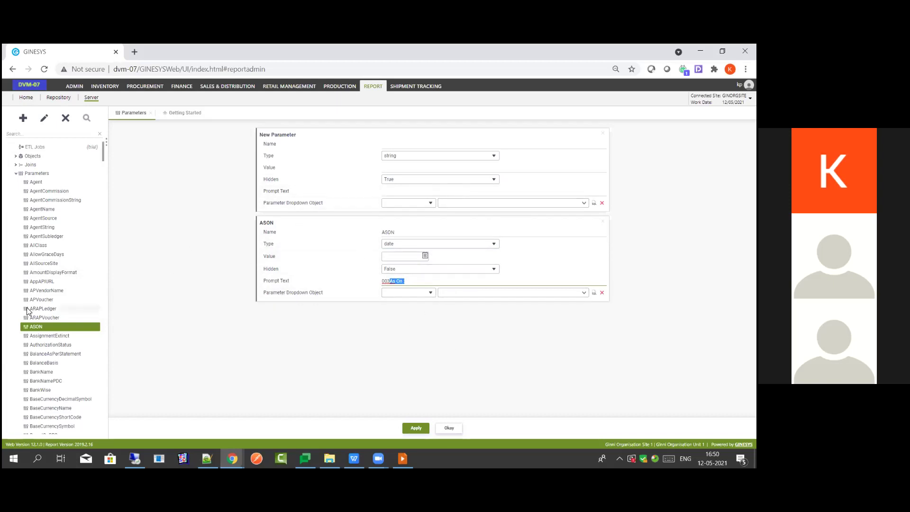
- Open the Basis parameter and examine its full settings, including the dropdown object, value field and display type
scroll(83, 346, "down", 4)
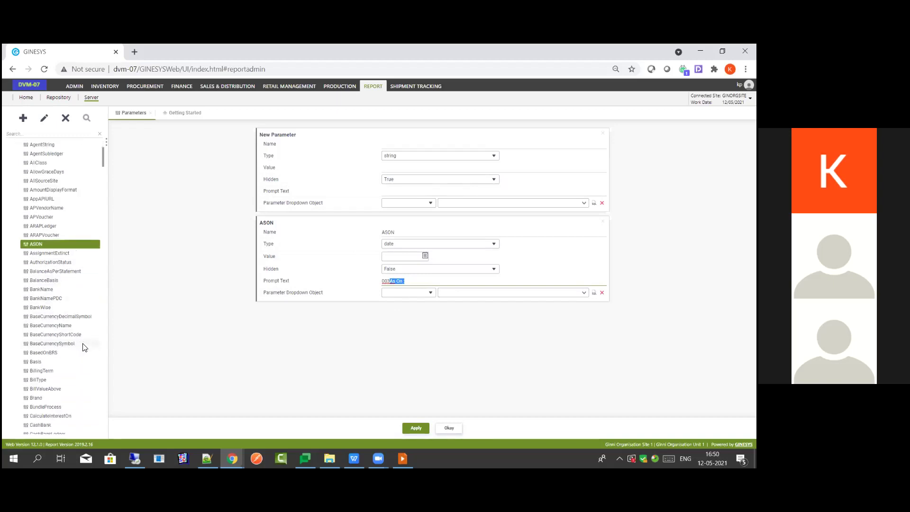
scroll(77, 352, "down", 2)
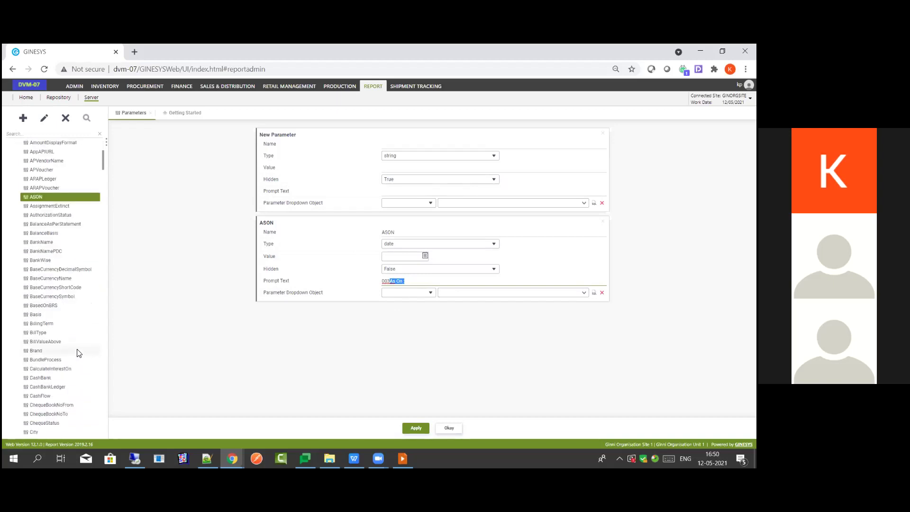
left_click(38, 315)
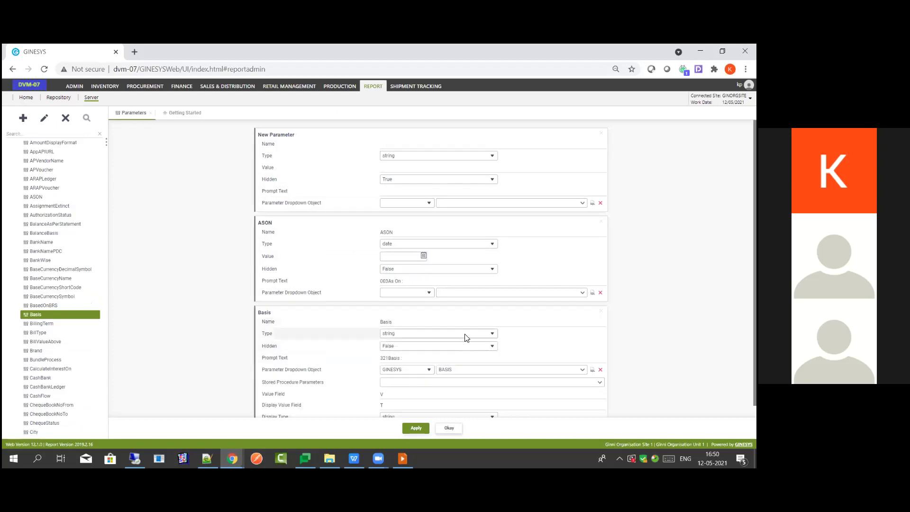
scroll(486, 338, "down", 1)
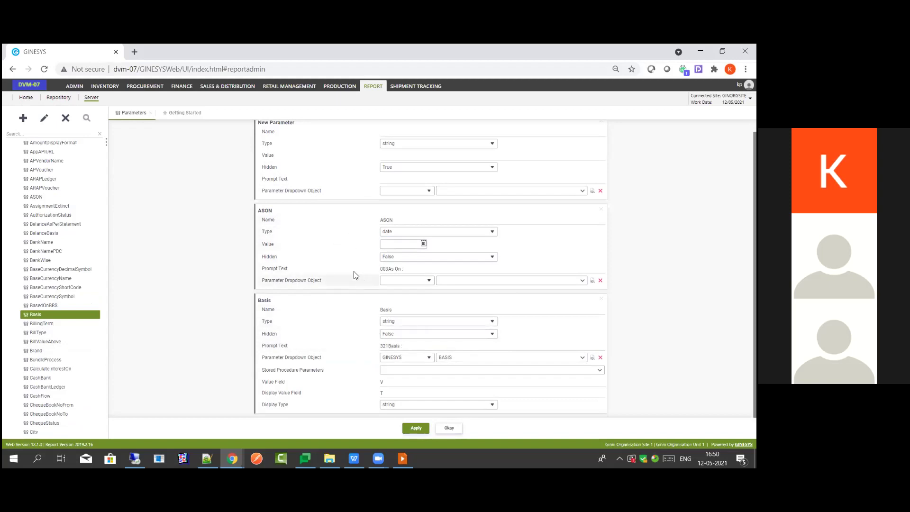
scroll(332, 143, "up", 1)
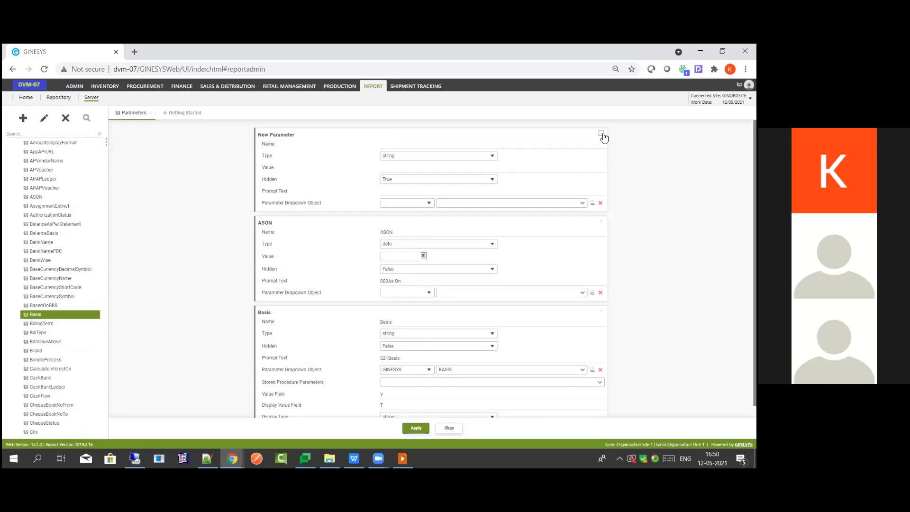
- Close the empty New Parameter form and set the ASON parameter's dropdown object data source to GINESYS
left_click(601, 135)
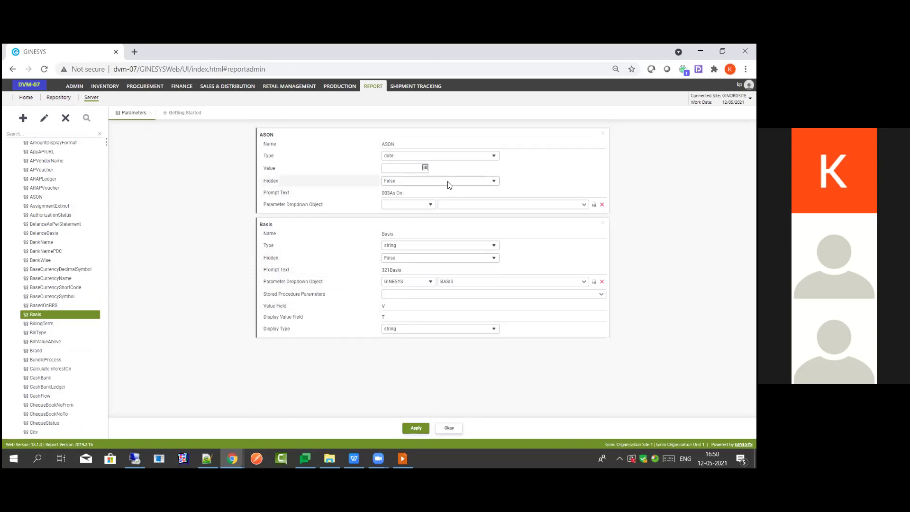
left_click(431, 204)
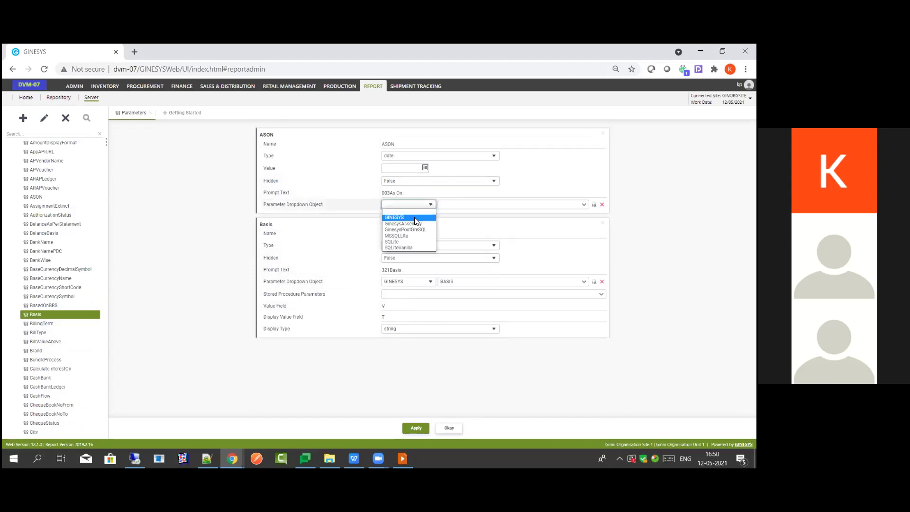
left_click(414, 217)
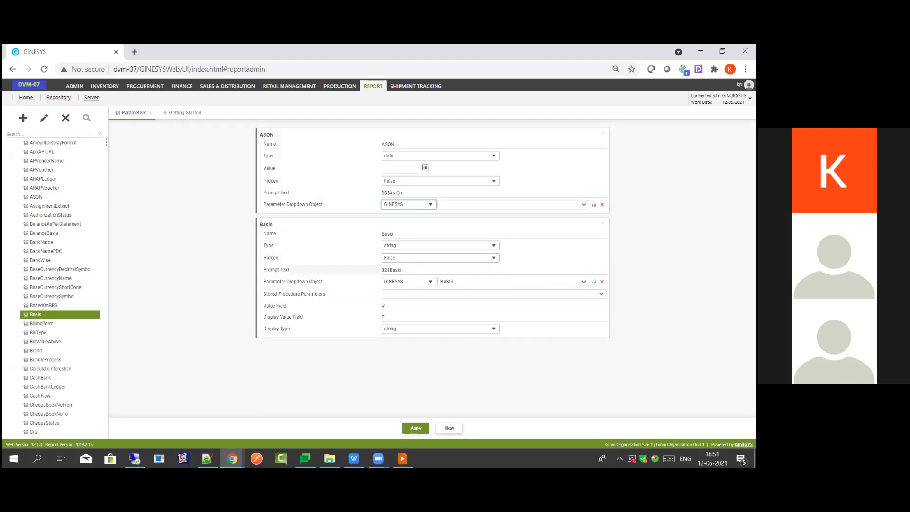
- View the BASIS custom SQL object behind the Basis dropdown, examine the query's V and T columns, and close it without saving
left_click(595, 283)
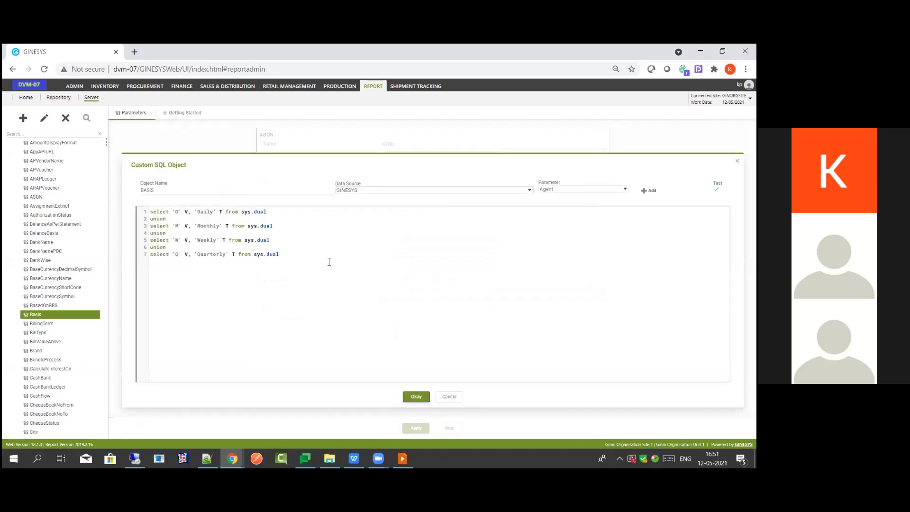
left_click_drag(196, 213, 214, 211)
left_click(205, 226)
left_click_drag(182, 215, 175, 212)
left_click(182, 230)
left_click_drag(176, 213, 179, 213)
left_click(173, 232)
left_click_drag(194, 213, 219, 212)
left_click_drag(172, 212, 183, 212)
left_click(451, 398)
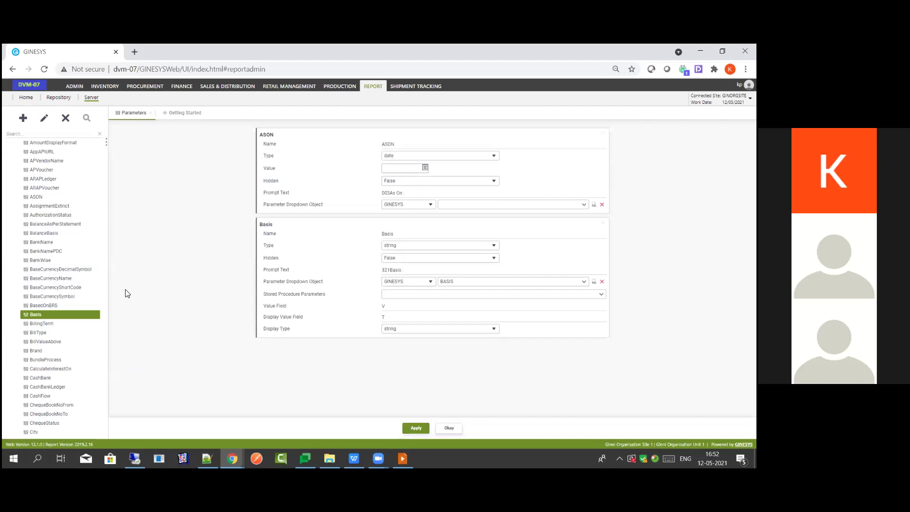
- Search the server tree for "value" and open the IncludeFractionValue parameter
scroll(79, 341, "down", 2)
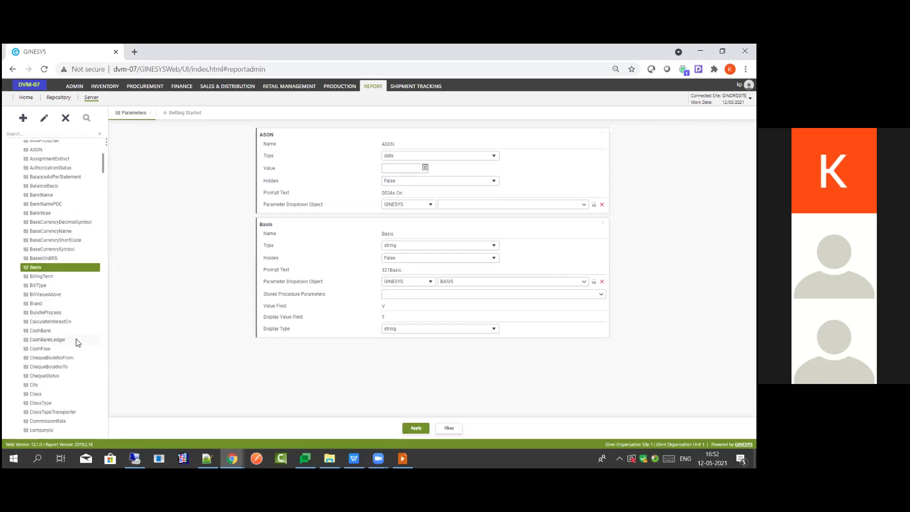
scroll(80, 341, "down", 3)
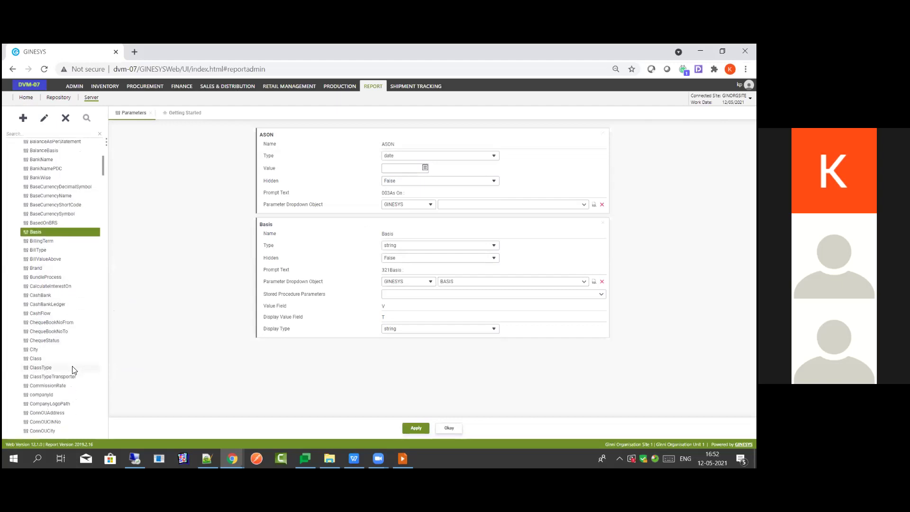
scroll(76, 309, "down", 2)
scroll(76, 199, "up", 1)
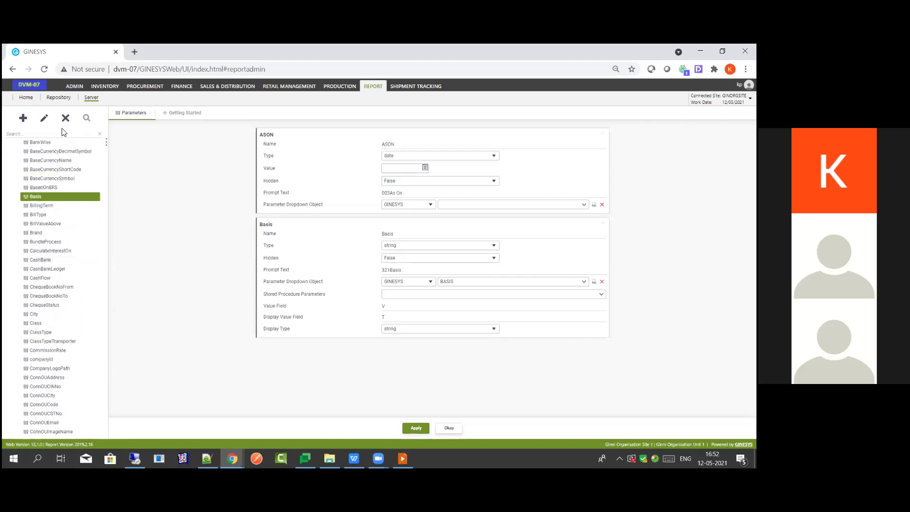
left_click(64, 133)
type("value")
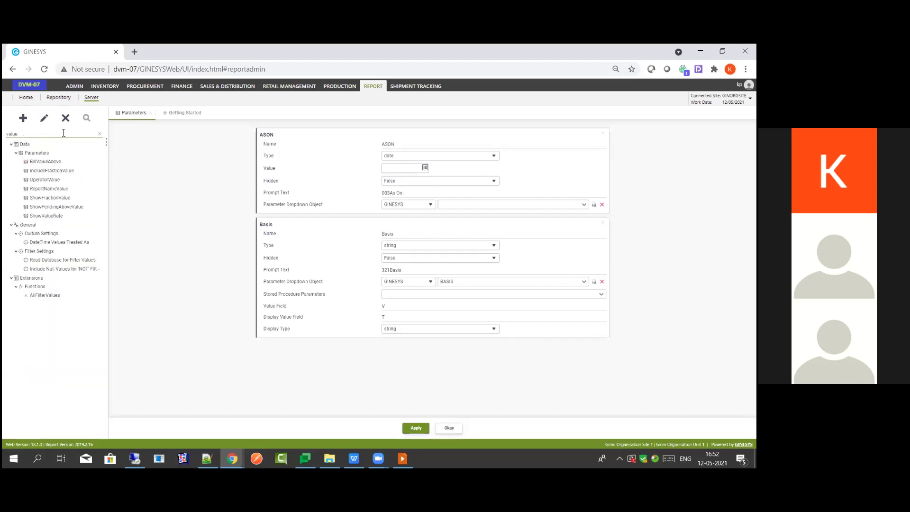
left_click(66, 171)
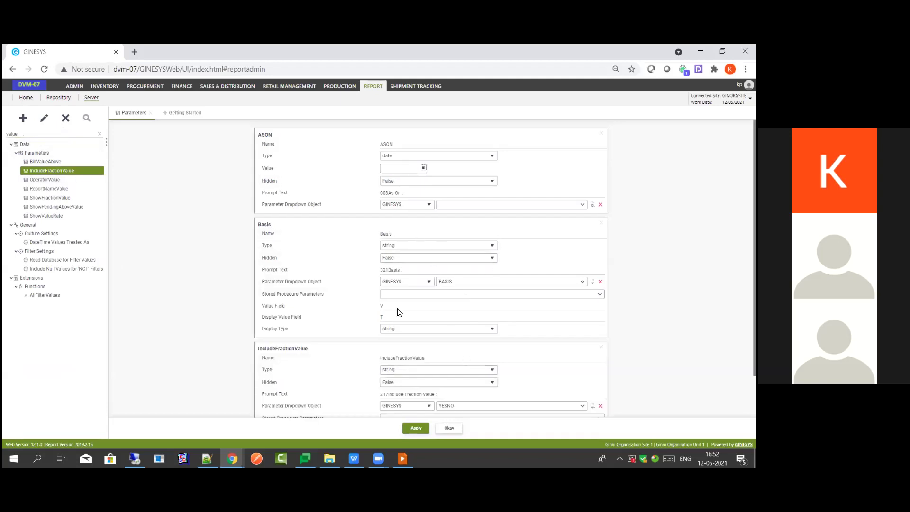
- Open the ShowPendingAboveValue parameter and close the Basis parameter form
left_click(65, 207)
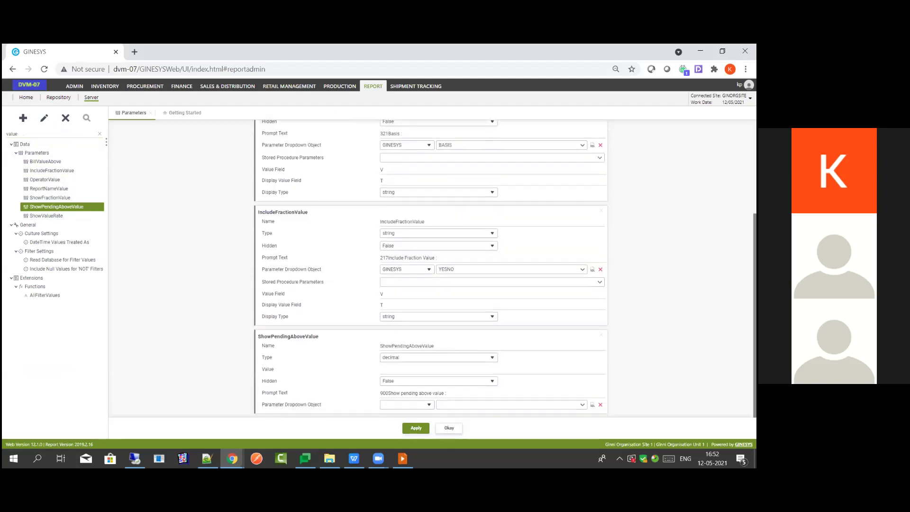
scroll(601, 252, "up", 3)
left_click(600, 179)
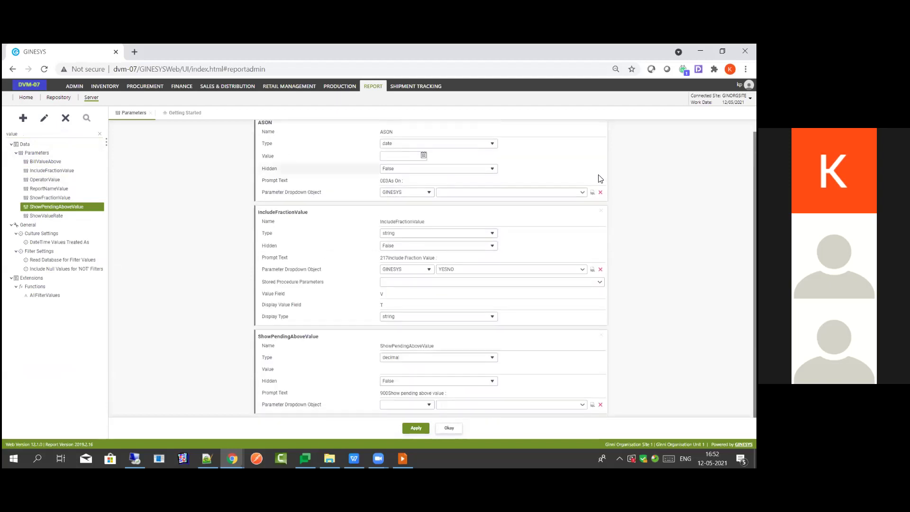
- Close the ASON and IncludeFractionValue parameter forms and highlight the ShowPendingAboveValue parameter's name
left_click(602, 134)
left_click(602, 134)
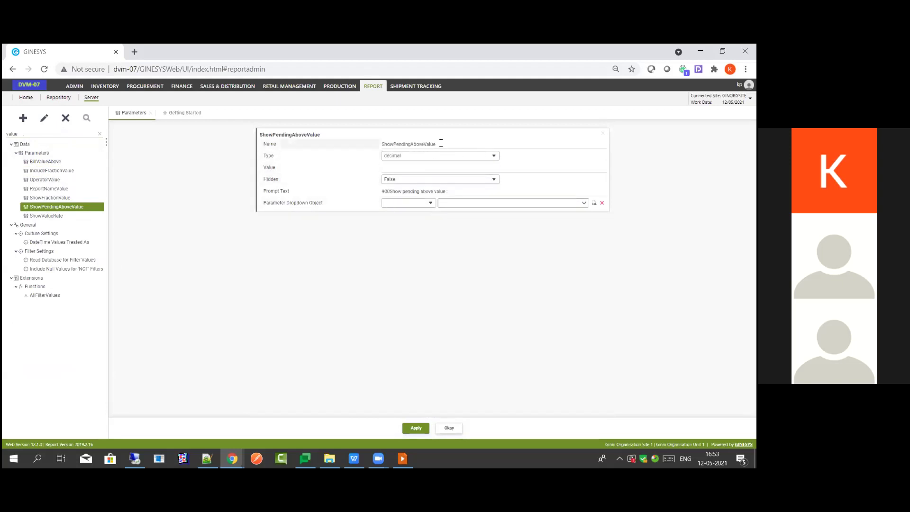
left_click_drag(451, 144, 326, 163)
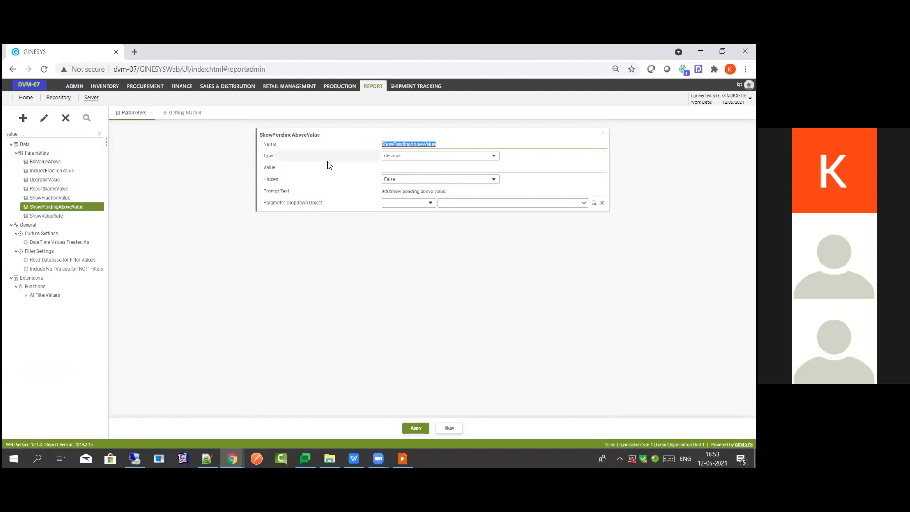
- Set the ShowPendingAboveValue parameter's value to 0.5 and review the data types available for it
left_click(454, 166)
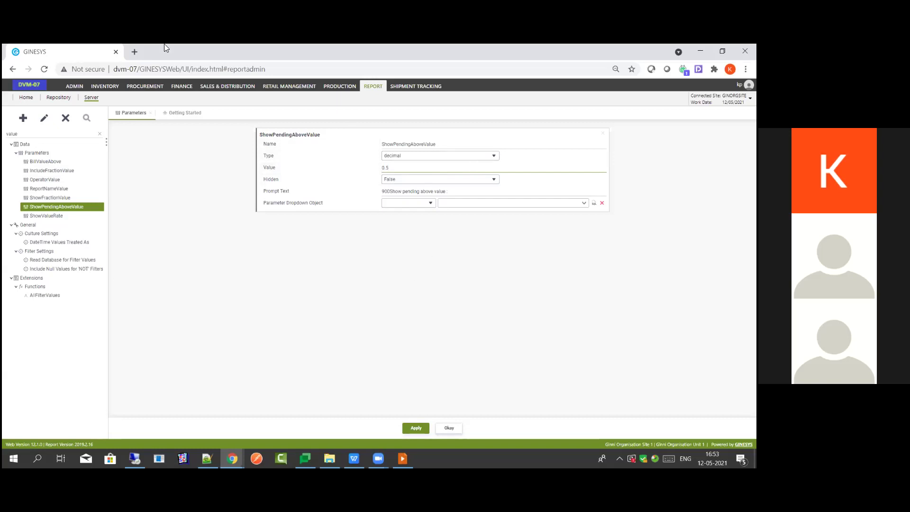
left_click(350, 167)
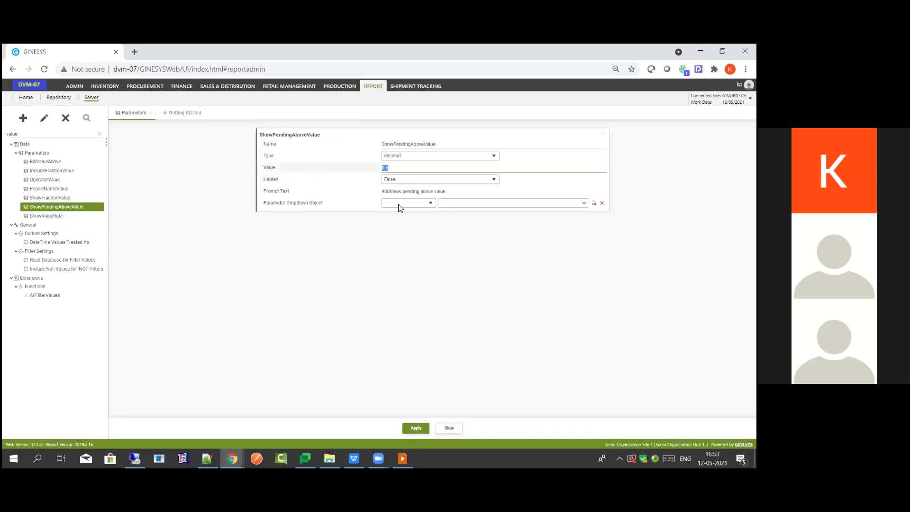
left_click(426, 168)
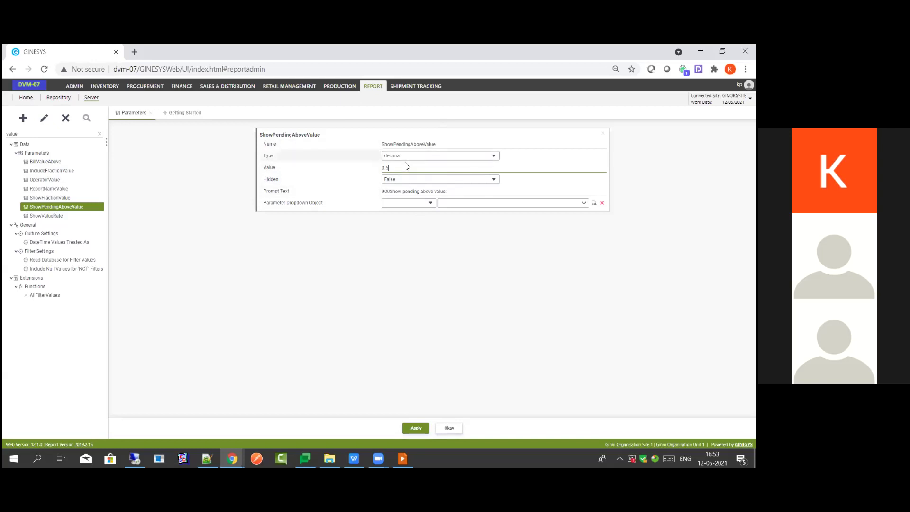
left_click(425, 157)
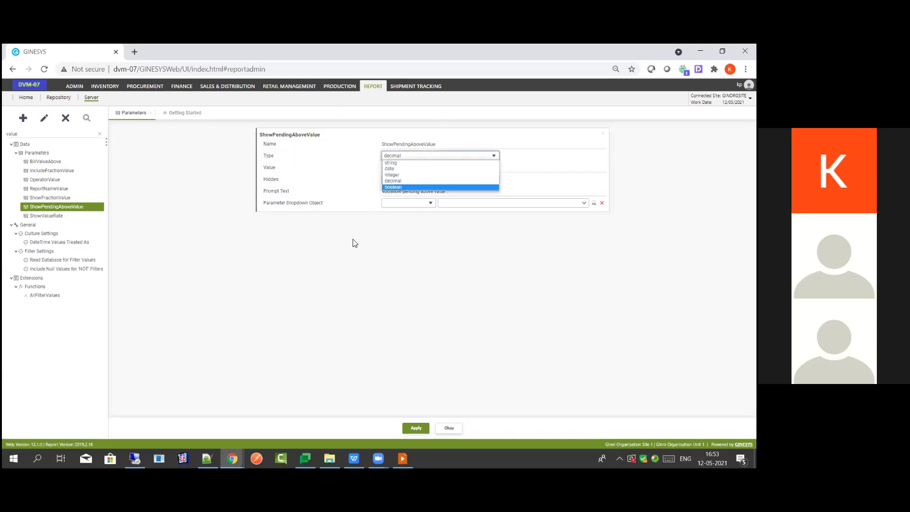
left_click(330, 241)
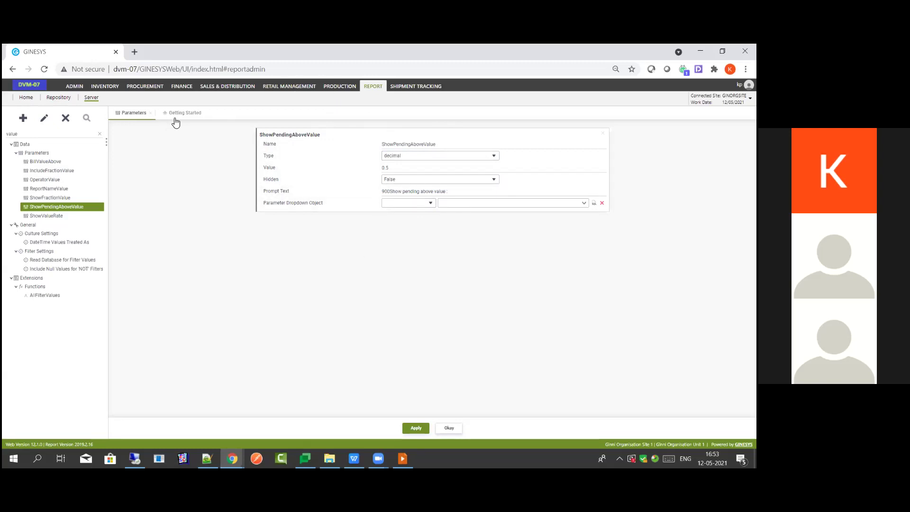
- Go to the reports home and open the Webinar GRC report from the Demo folder for editing
left_click(27, 99)
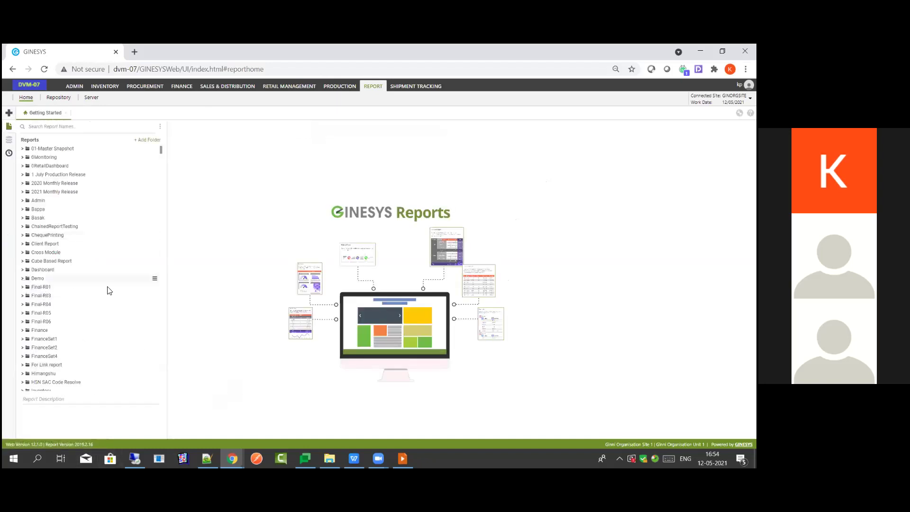
left_click(116, 280)
scroll(156, 272, "down", 2)
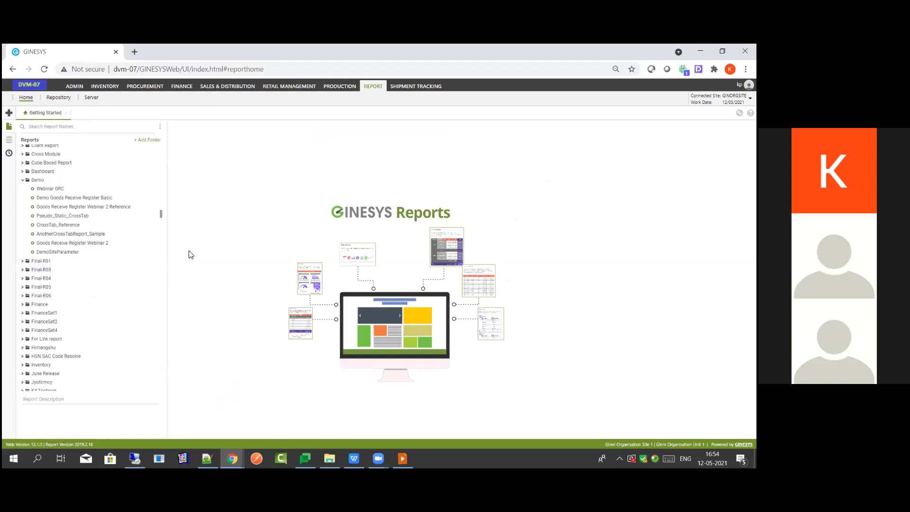
left_click(113, 189)
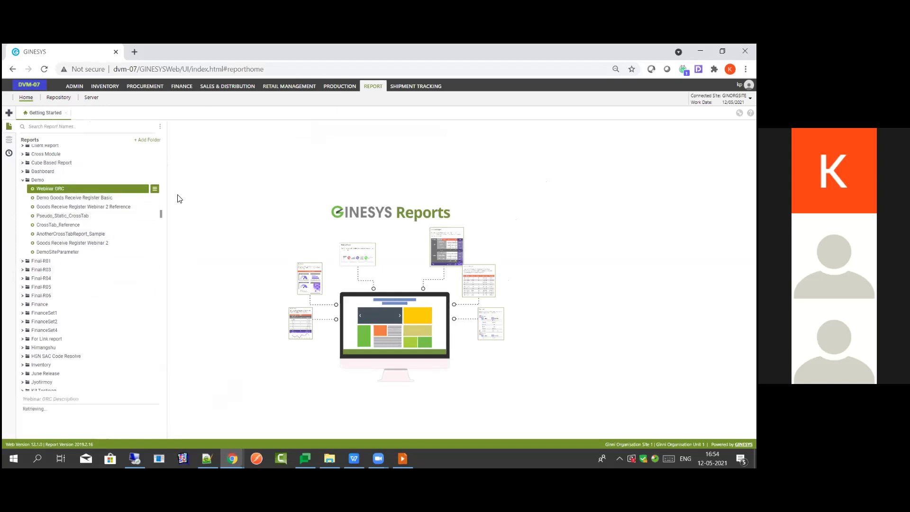
right_click(46, 189)
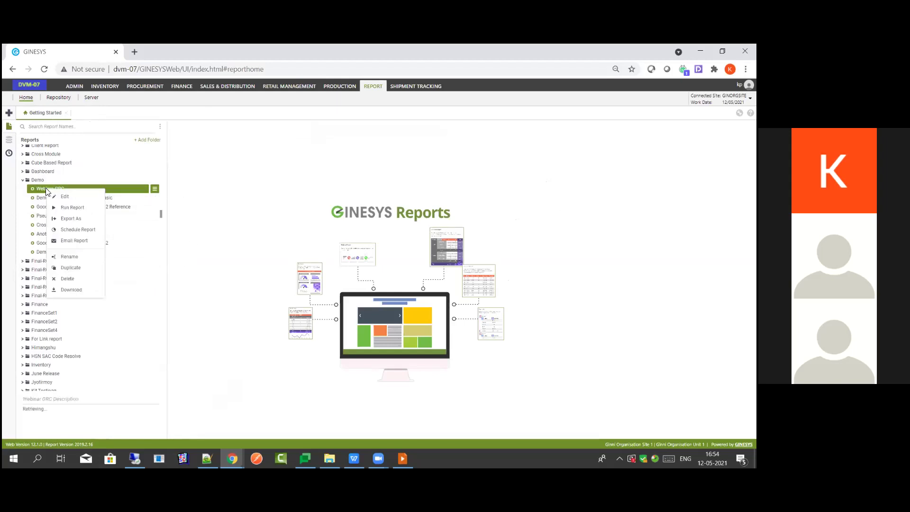
left_click(67, 198)
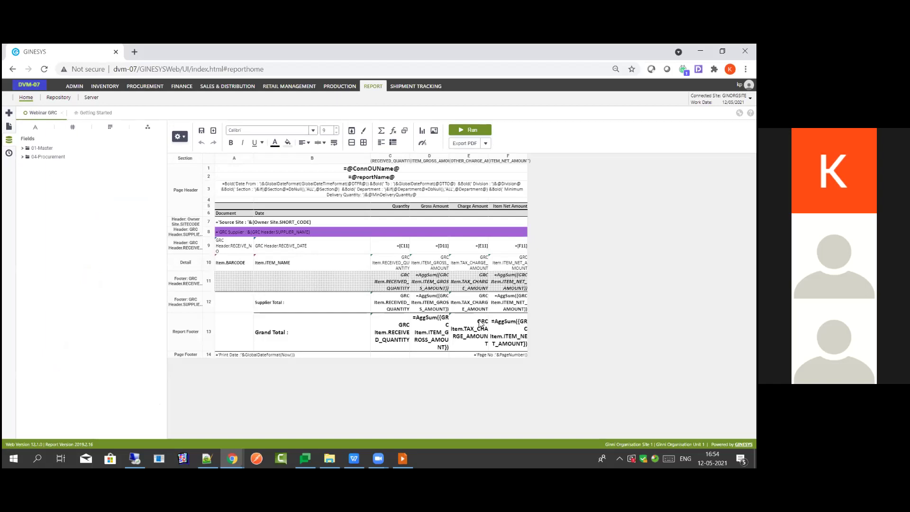
double_click(361, 191)
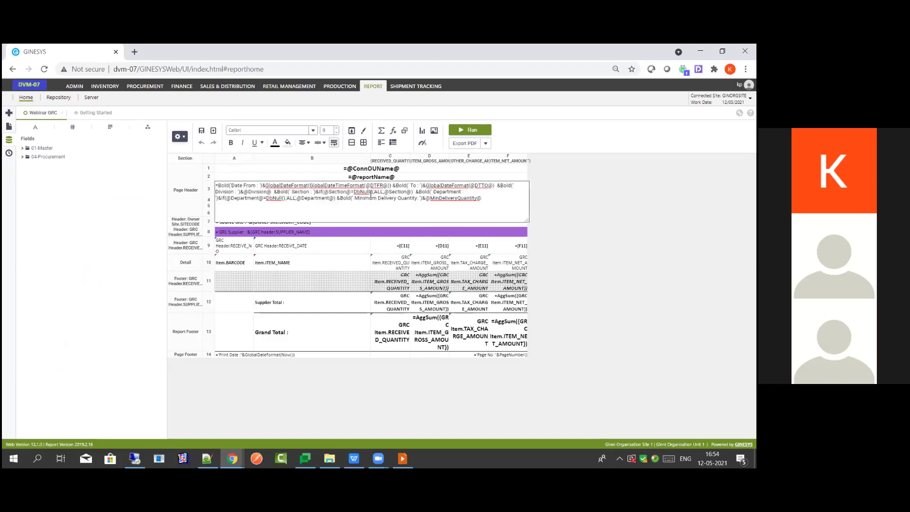
left_click(599, 211)
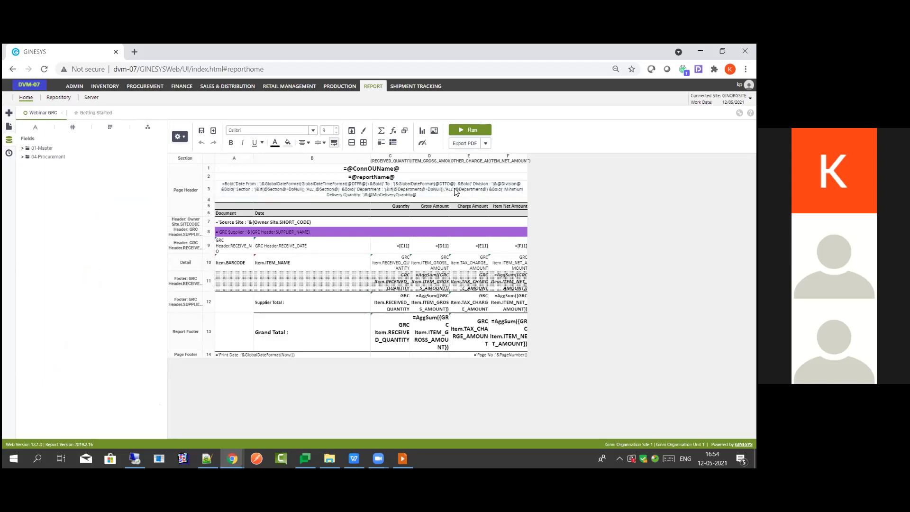
double_click(390, 192)
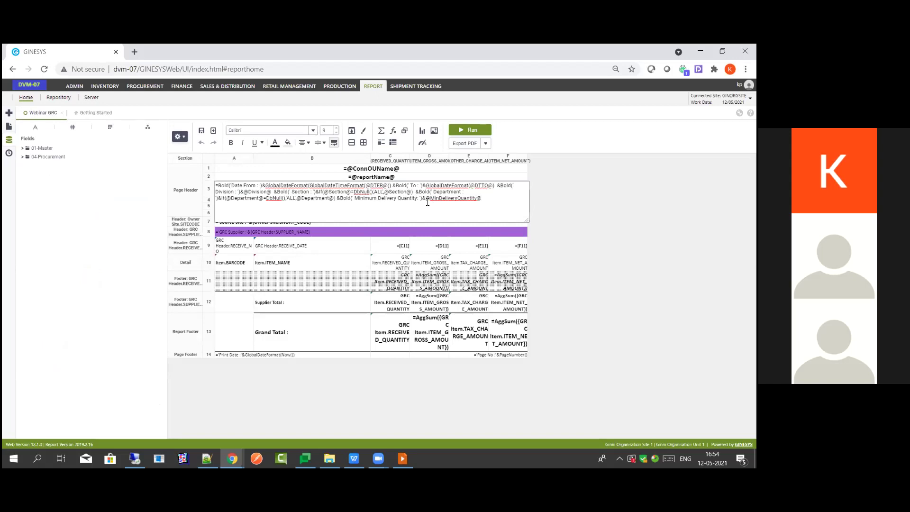
left_click_drag(428, 200, 479, 206)
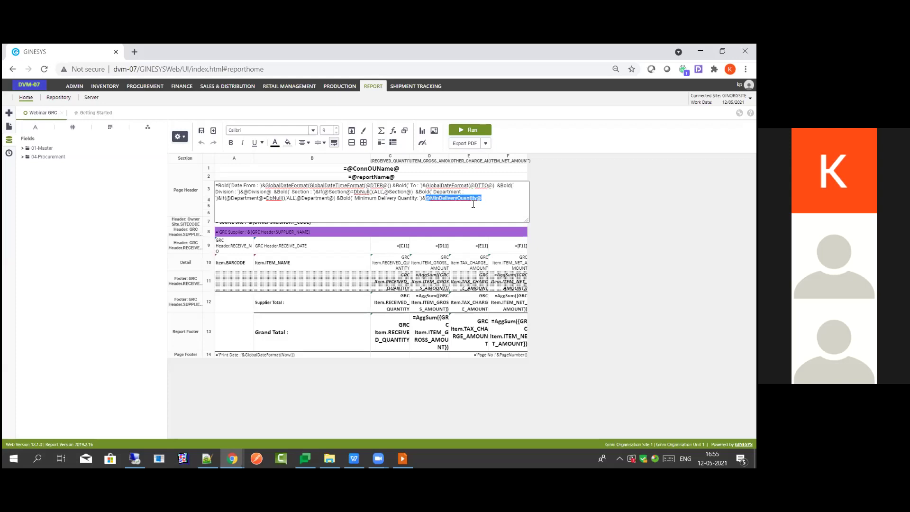
left_click(568, 192)
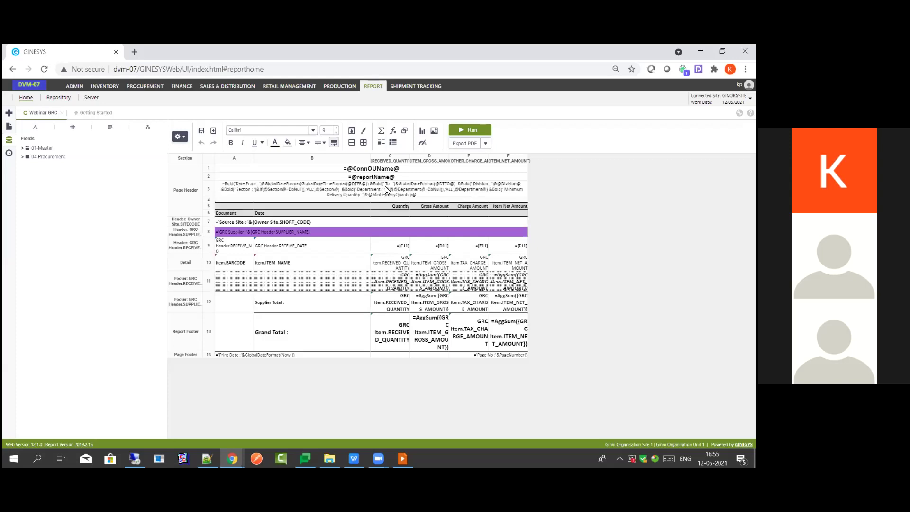
double_click(403, 205)
left_click(581, 212)
left_click(393, 142)
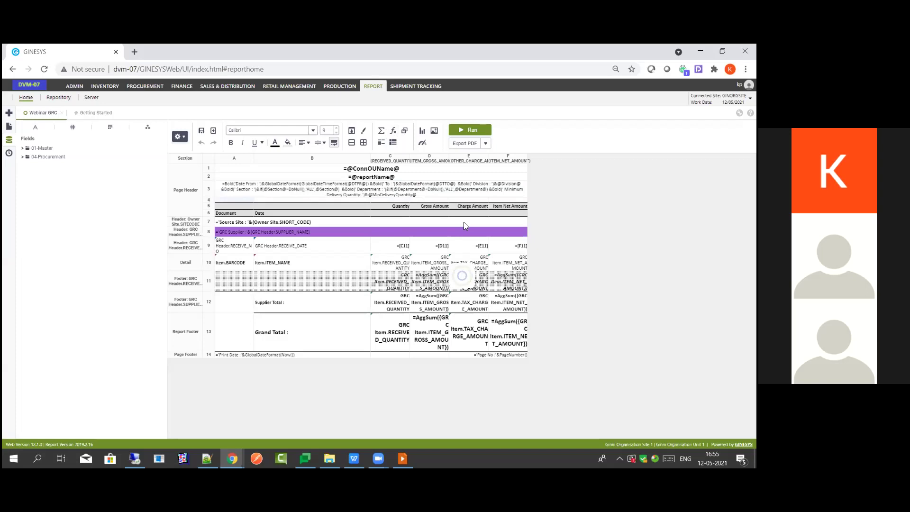
double_click(333, 316)
type("@ASON")
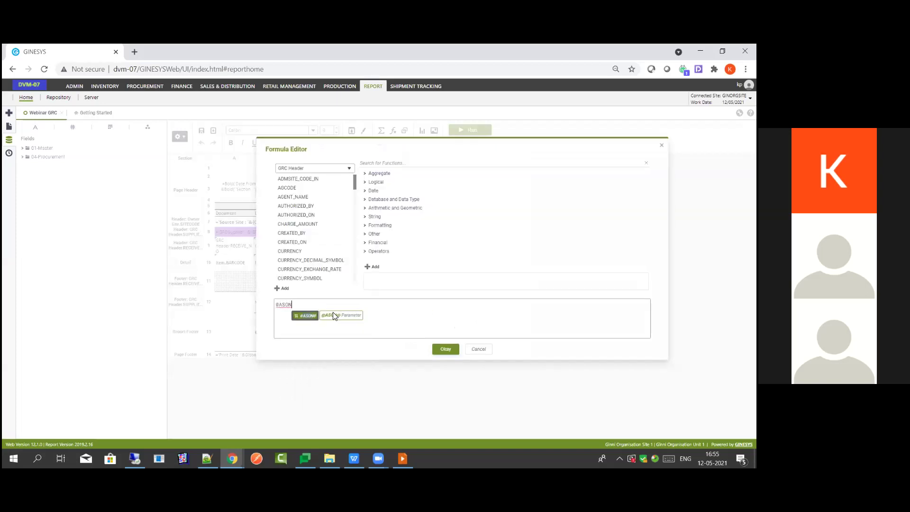
left_click(308, 317)
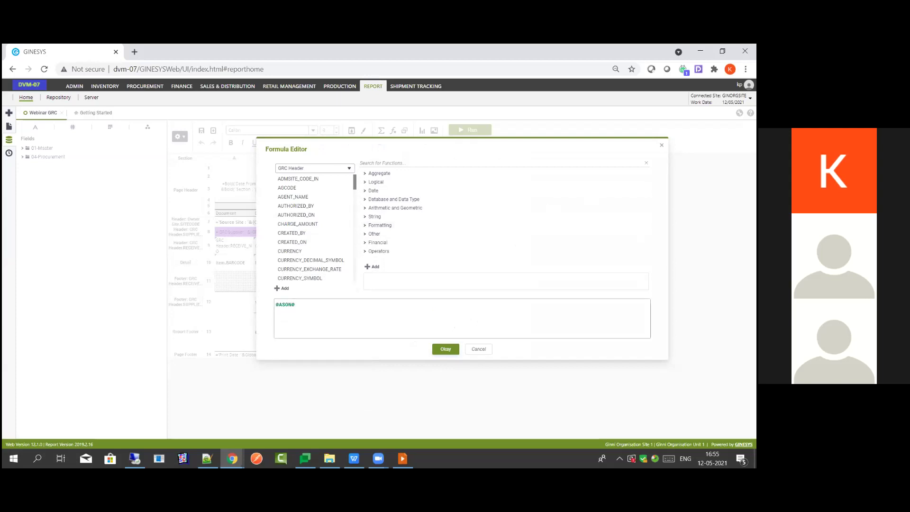
key("Escape")
type("@AS")
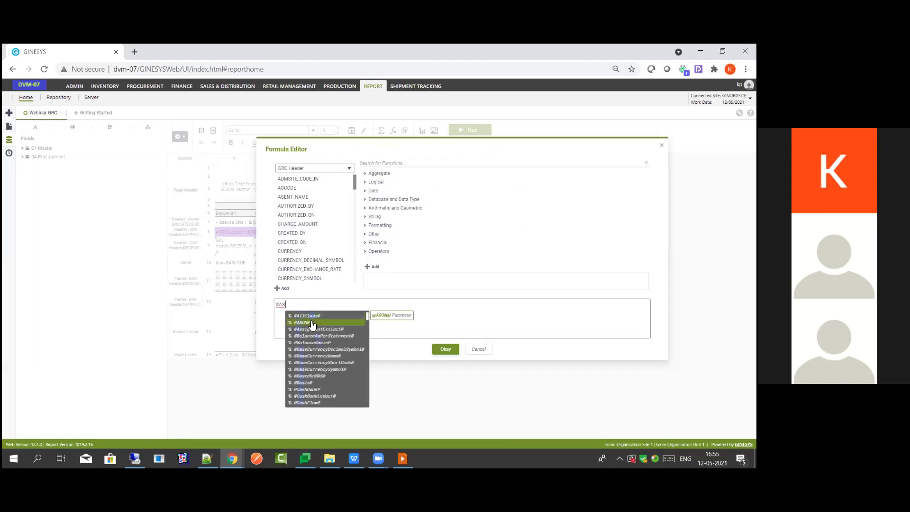
left_click(312, 322)
left_click(457, 353)
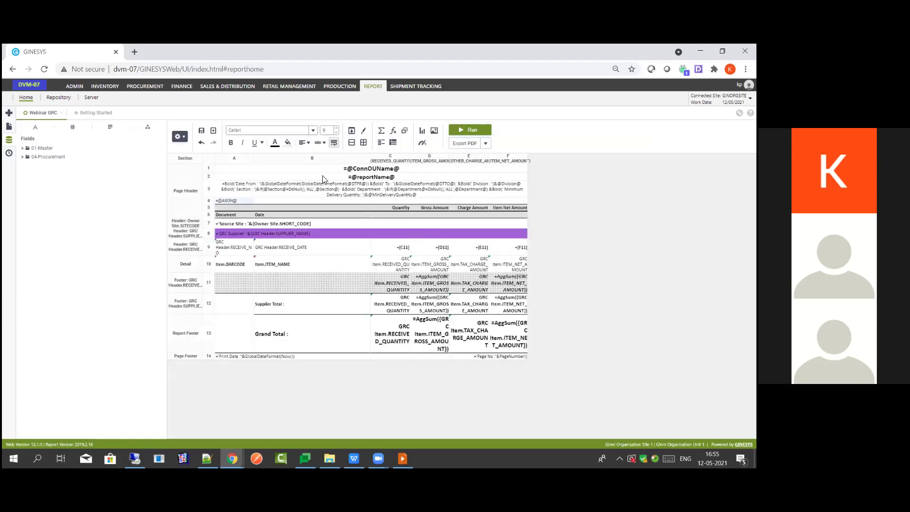
- Run the Webinar GRC report, examine the As On date parameter and its calendar, and close the parameter prompt
left_click(469, 132)
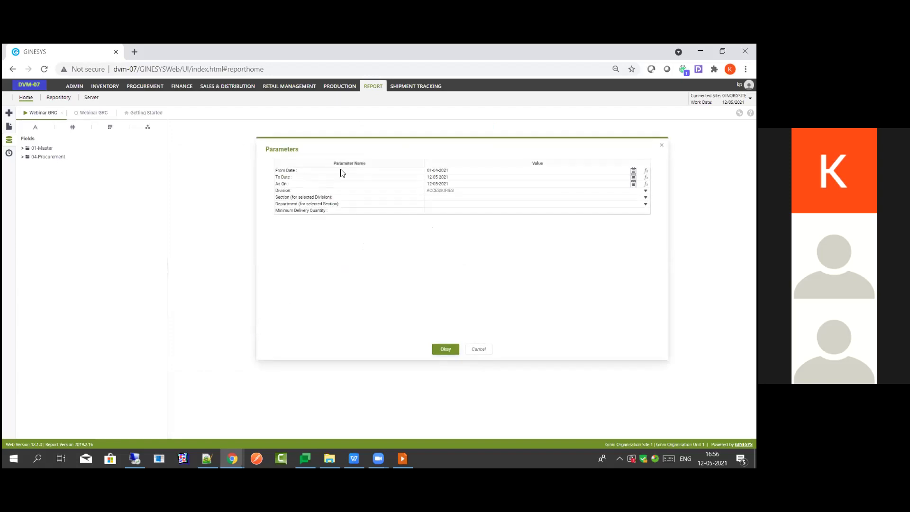
left_click_drag(278, 183, 313, 190)
left_click(460, 186)
left_click(459, 183)
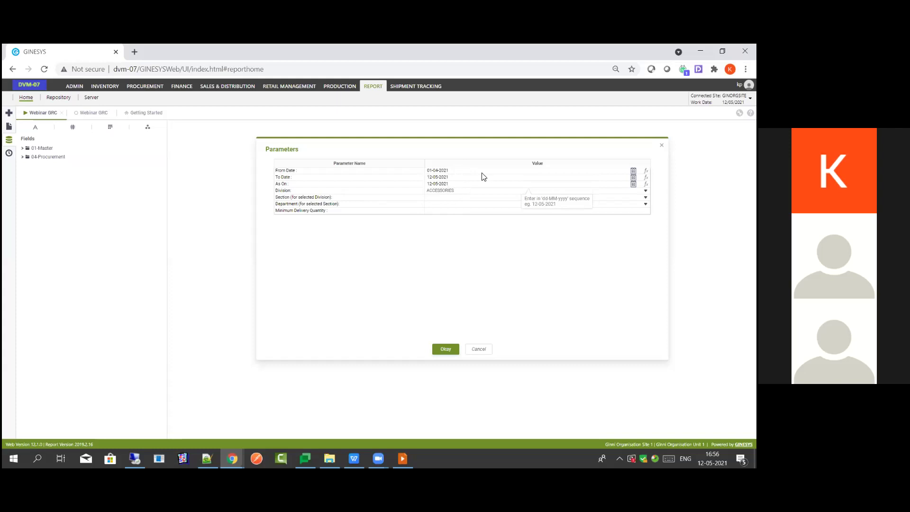
left_click(633, 184)
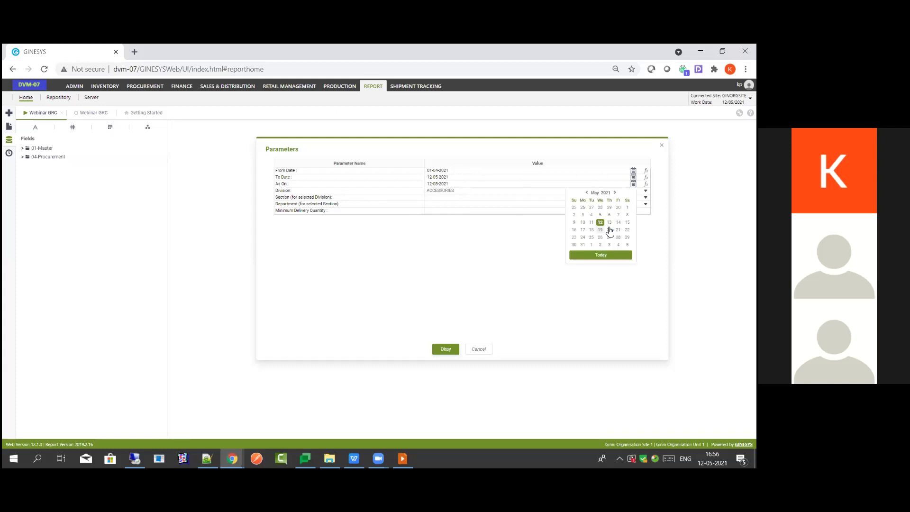
left_click(416, 222)
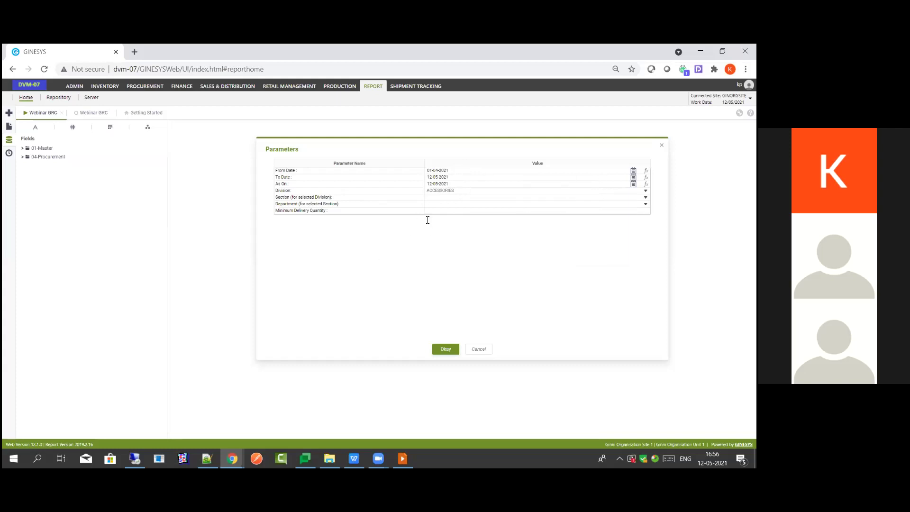
key("Escape")
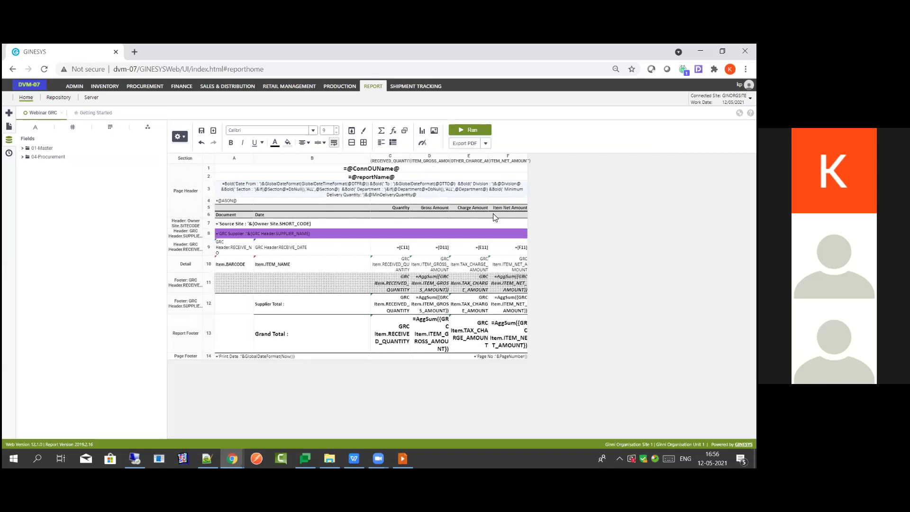
- Return to the report list and open Demo Goods Receive Register Basic from the Demo folder for editing
left_click(110, 127)
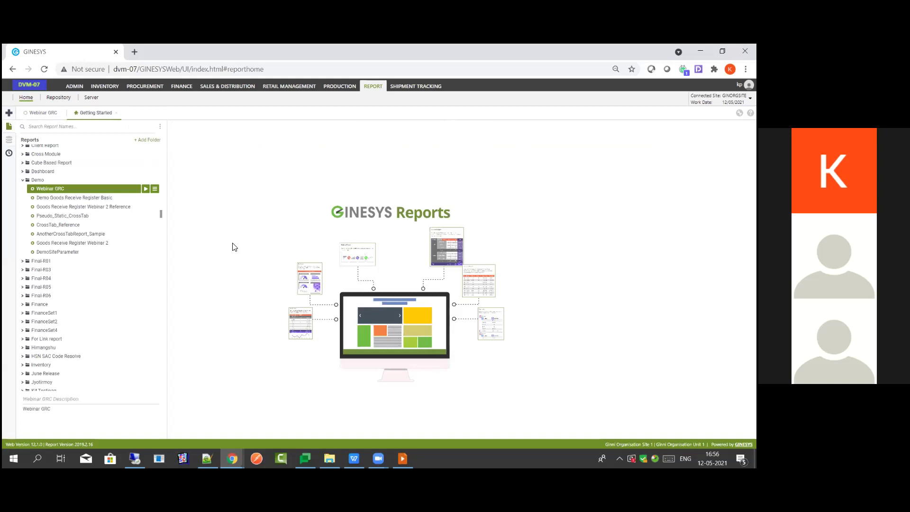
left_click(101, 244)
right_click(101, 243)
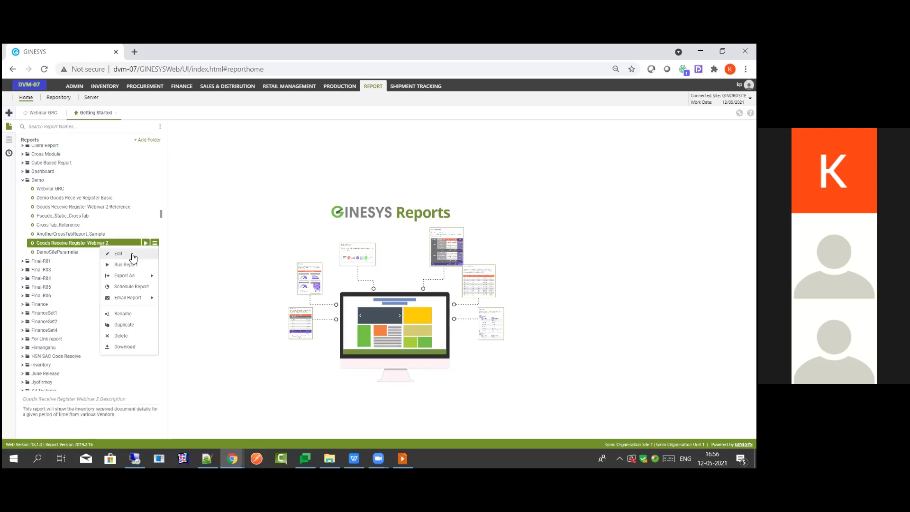
left_click(106, 198)
right_click(106, 199)
left_click(112, 206)
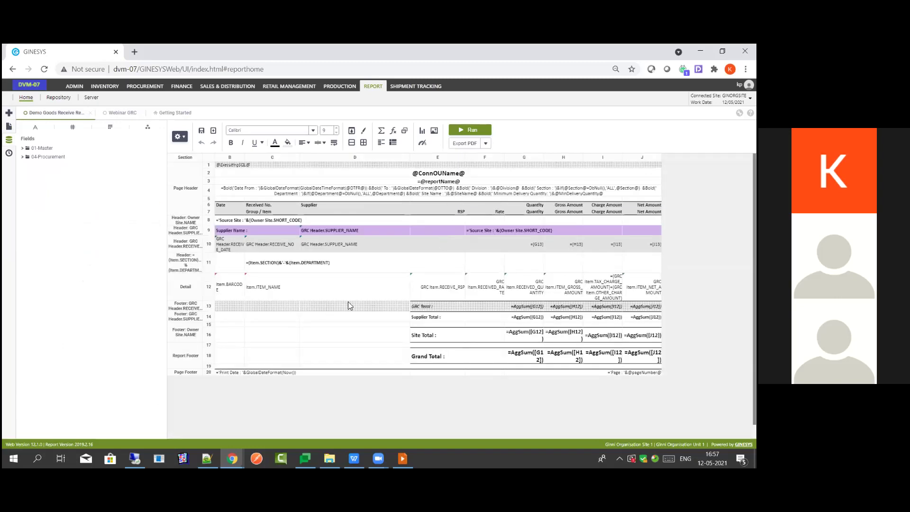
- Run the Demo Goods Receive Register Basic report and clear the Division parameter's value
left_click(471, 131)
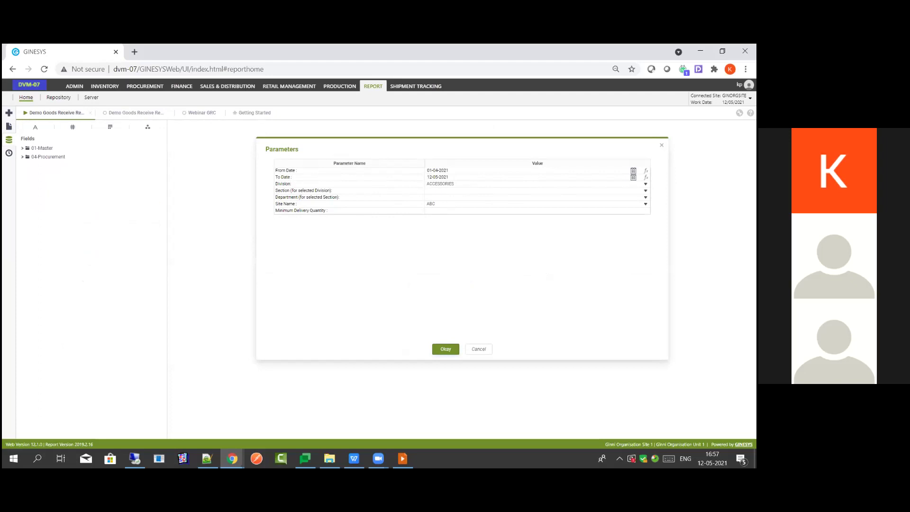
double_click(453, 186)
key("BackSpace")
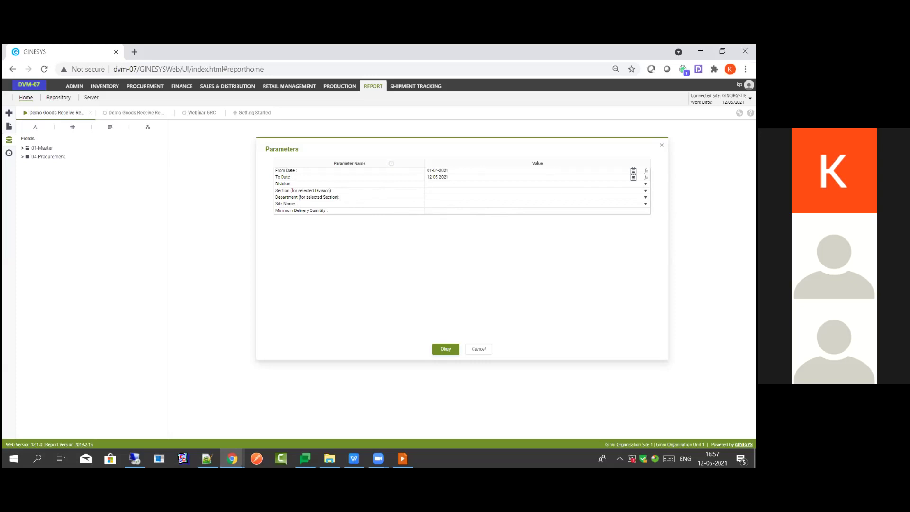
- Browse the available divisions in the report's parameter prompt and set Division to ALL
left_click(429, 184)
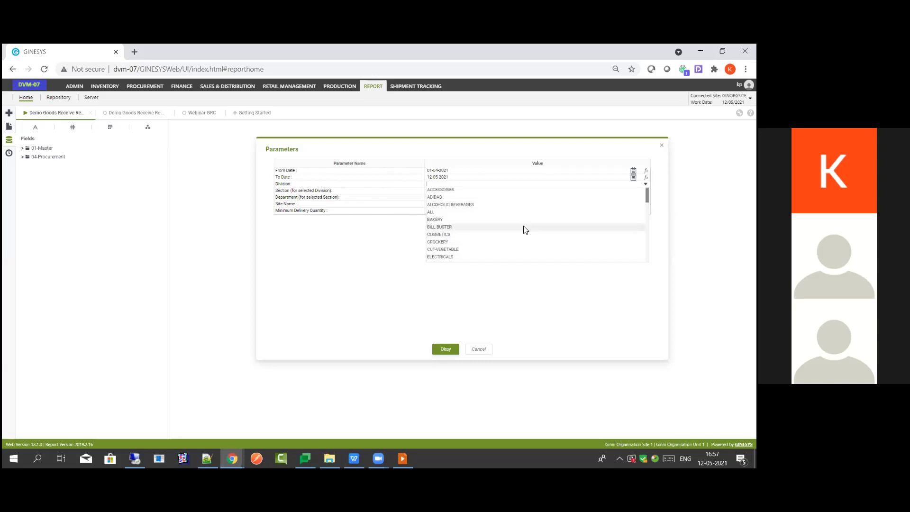
scroll(518, 218, "down", 2)
scroll(518, 223, "up", 2)
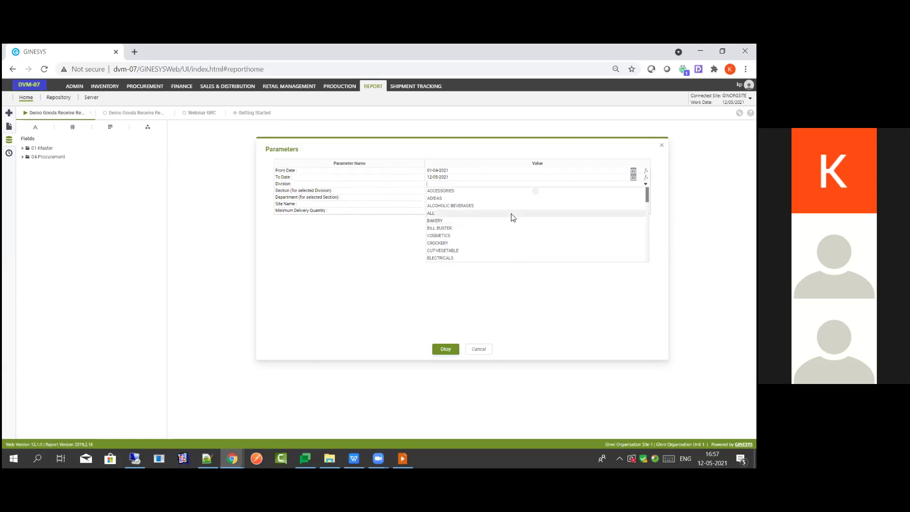
scroll(523, 217, "down", 3)
scroll(525, 228, "down", 1)
scroll(526, 235, "down", 4)
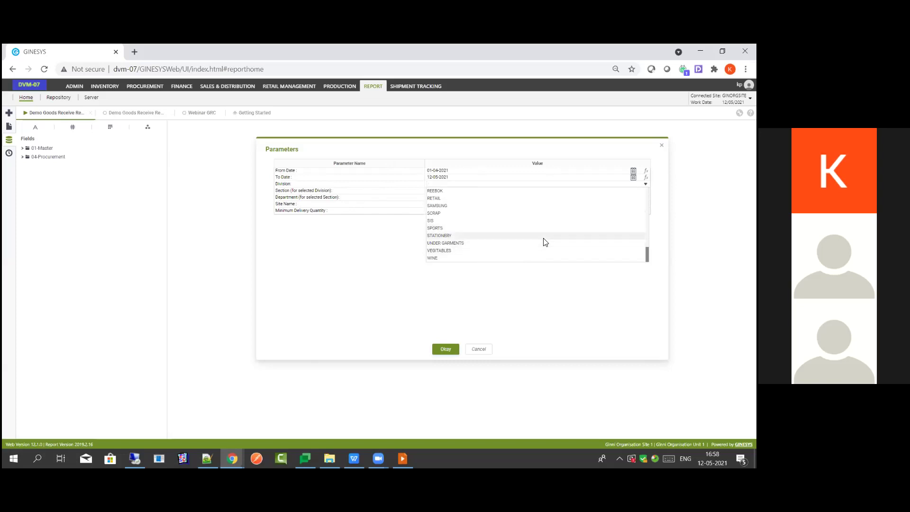
scroll(542, 216, "up", 8)
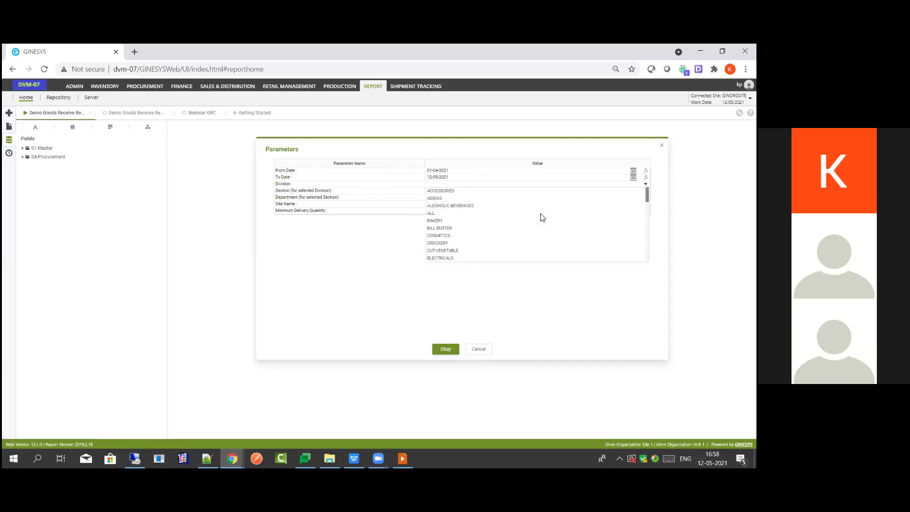
left_click(471, 213)
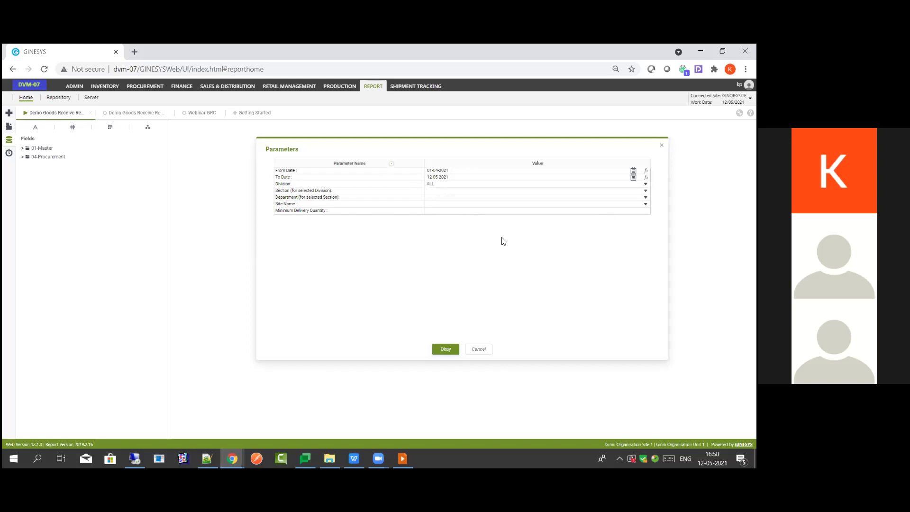
- Browse the available sections and set the Section parameter to ALL
scroll(498, 255, "down", 5)
scroll(502, 266, "up", 3)
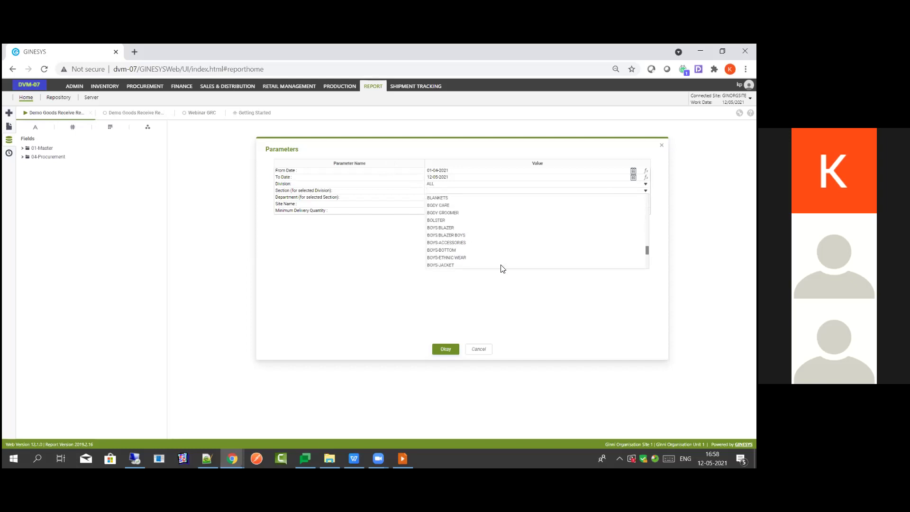
scroll(492, 254, "down", 3)
scroll(488, 255, "down", 3)
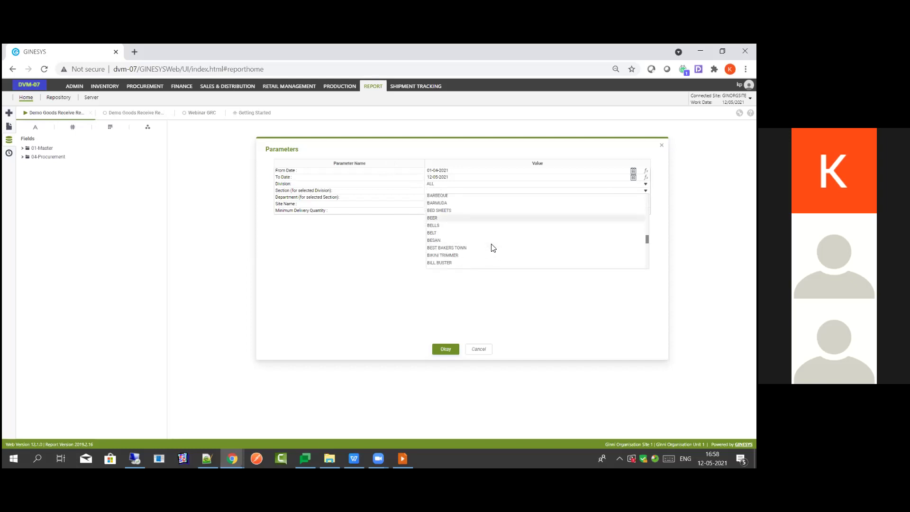
scroll(502, 243, "up", 3)
left_click(486, 222)
left_click(449, 195)
left_click(347, 271)
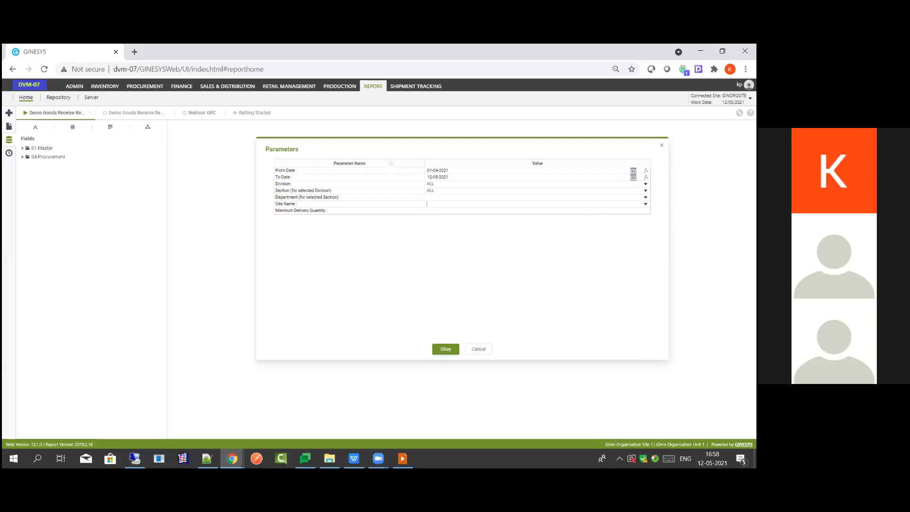
- Set Site Name to ALL and generate the report, accepting the existing Supplier Name and Barcode filters
left_click(475, 204)
left_click(448, 217)
left_click(443, 352)
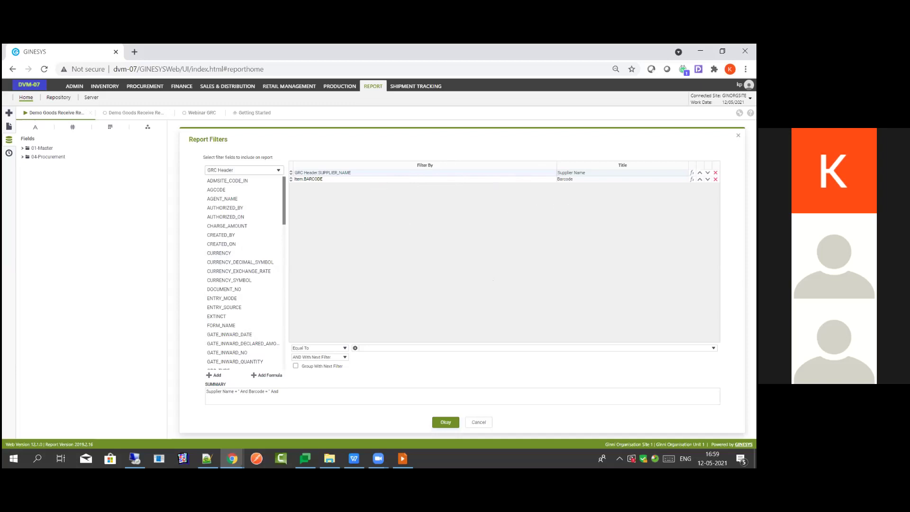
left_click(445, 422)
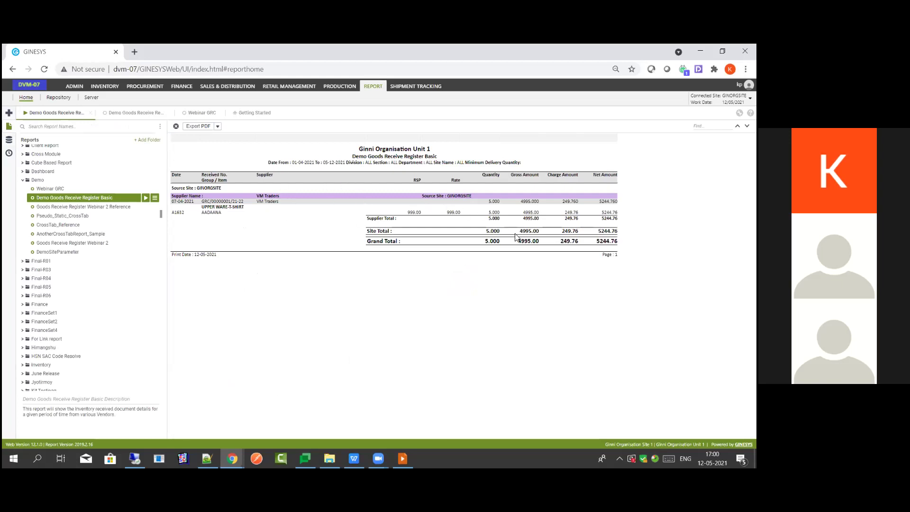
- Examine the section-department group line, the barcode and the item name in the generated goods receive report
triple_click(211, 204)
triple_click(223, 208)
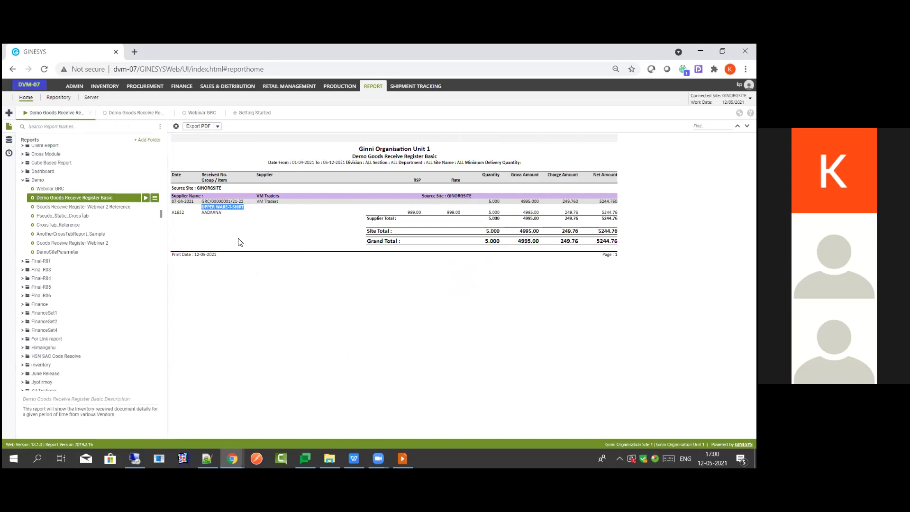
triple_click(211, 212)
double_click(179, 213)
double_click(213, 213)
- Add an OnFilterSqlStatementConstructed event with the SqlStatementConstructedForItem action to the Demo Goods Receive Register Basic report layout
left_click(132, 114)
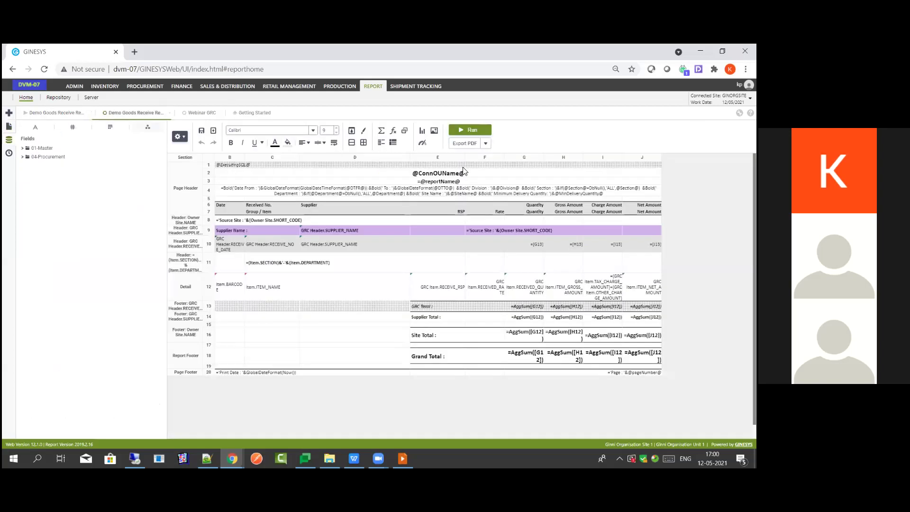
left_click(180, 137)
left_click(232, 233)
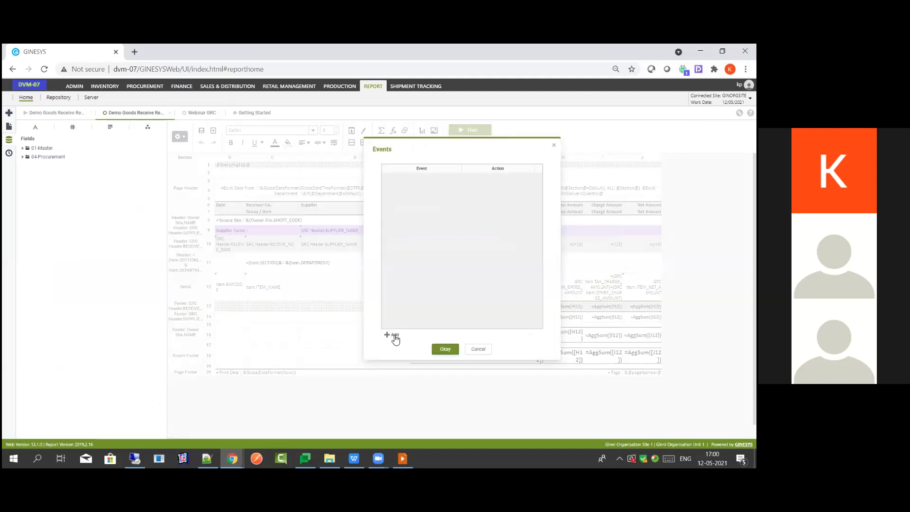
left_click(394, 337)
left_click(417, 178)
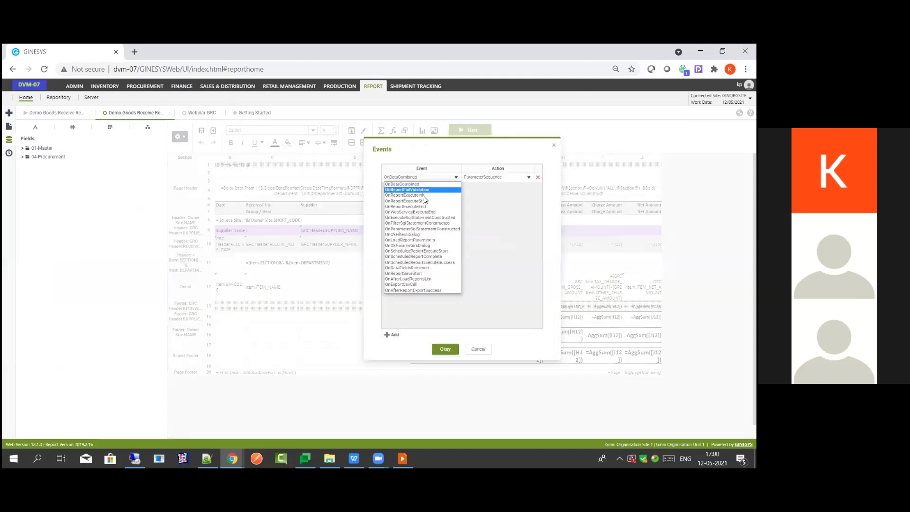
left_click(429, 222)
left_click(499, 179)
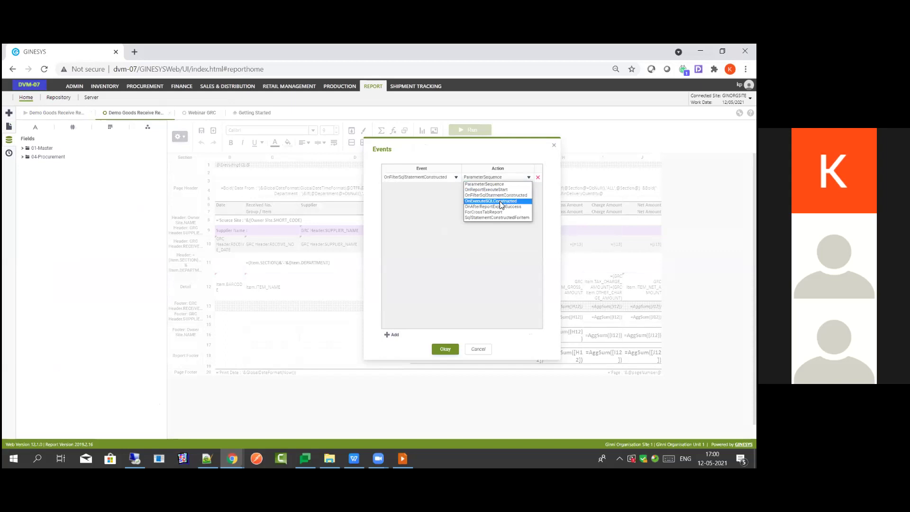
left_click(500, 217)
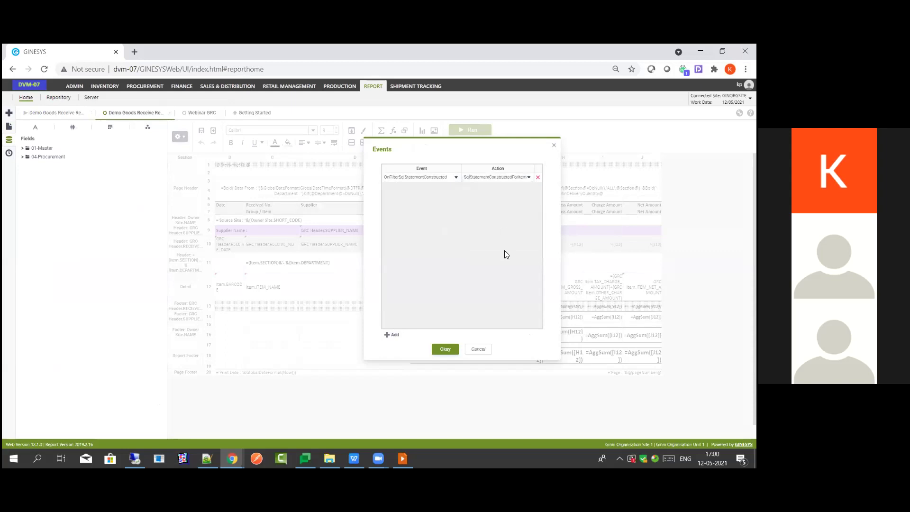
left_click(445, 349)
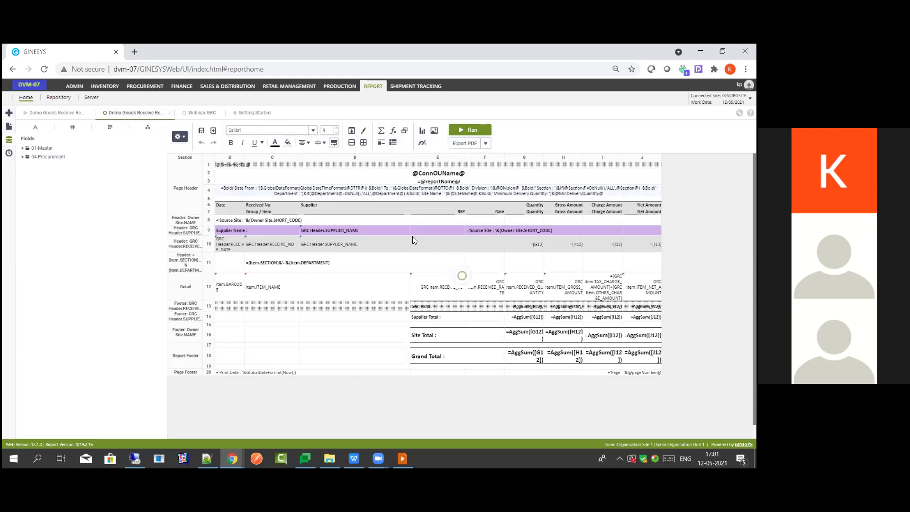
double_click(504, 190)
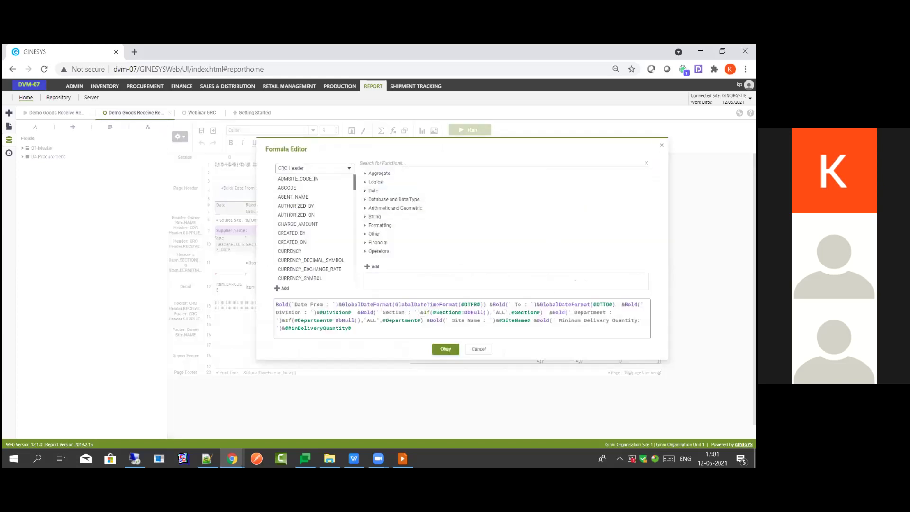
left_click(662, 145)
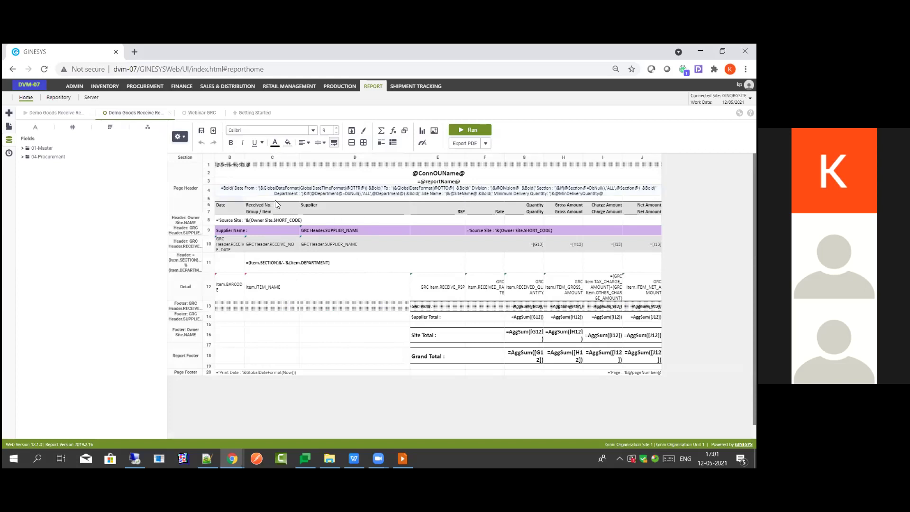
double_click(365, 230)
double_click(354, 329)
left_click(360, 326)
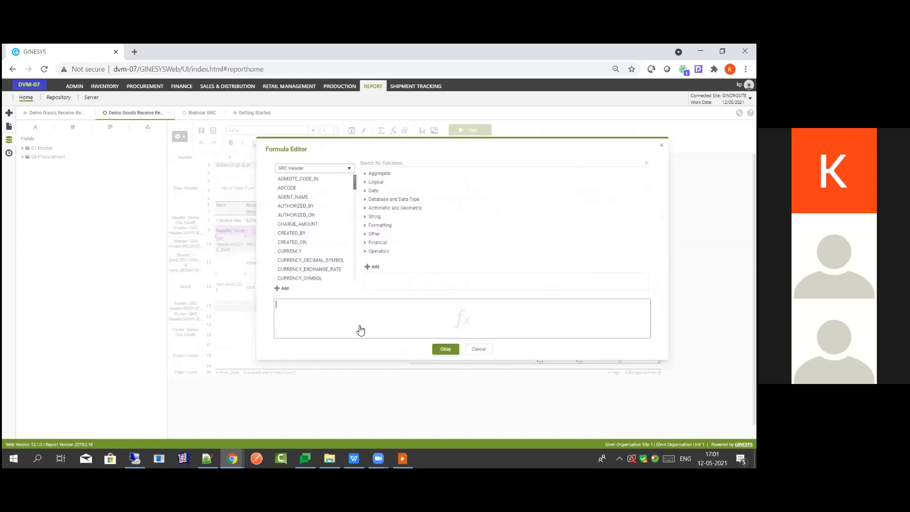
type("@IsCa")
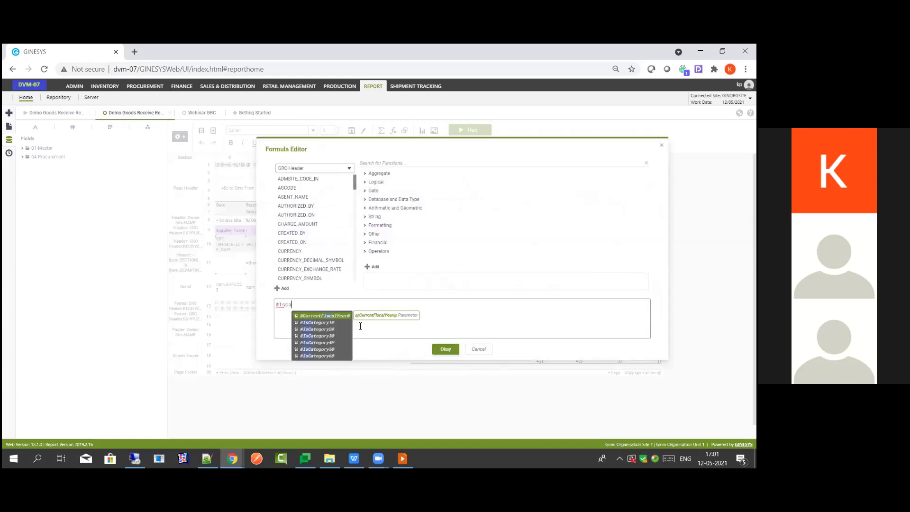
key("Return")
left_click(445, 348)
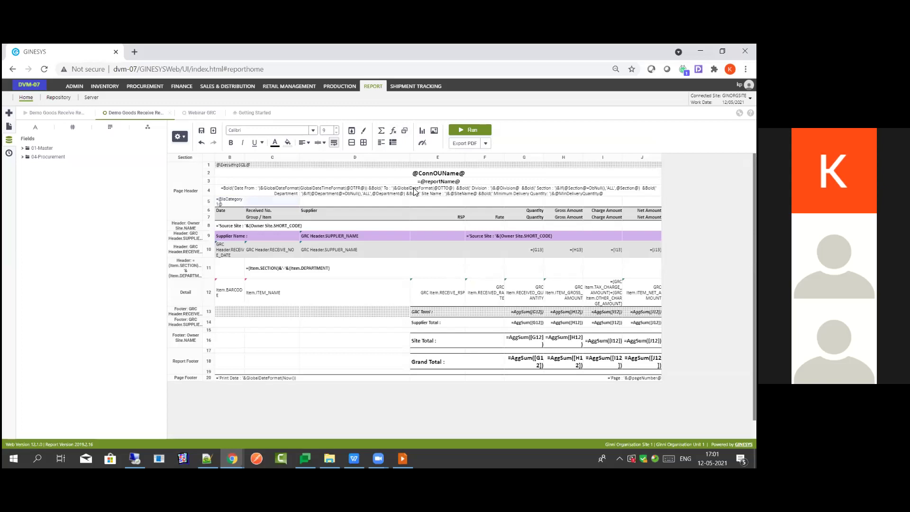
type("IsCate")
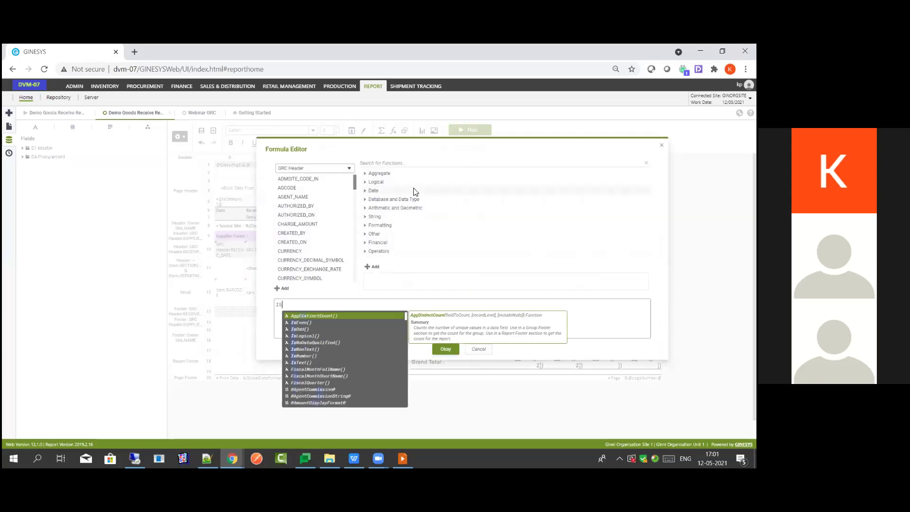
key("Return")
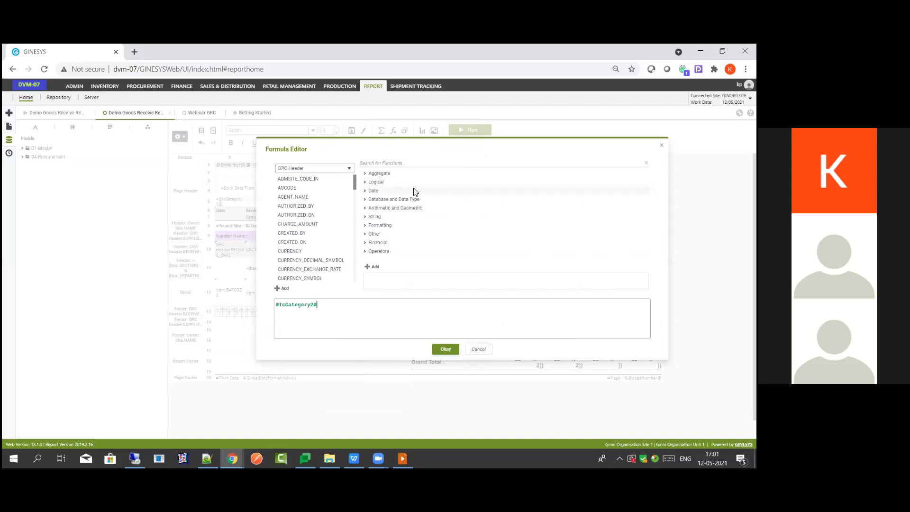
left_click(444, 351)
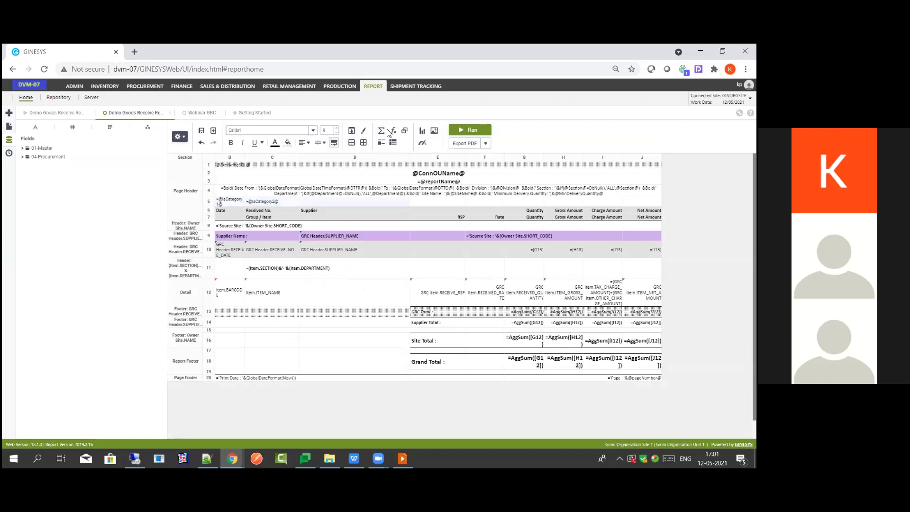
left_click(475, 236)
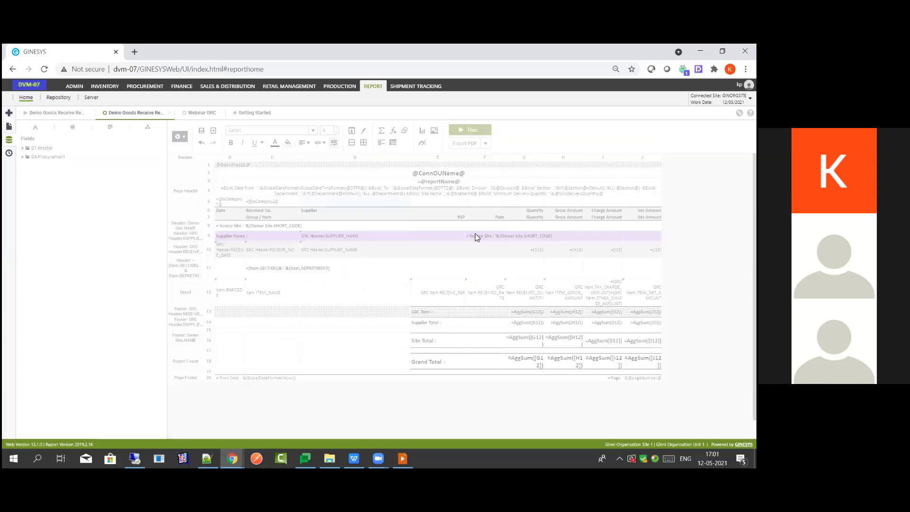
type("IsCate")
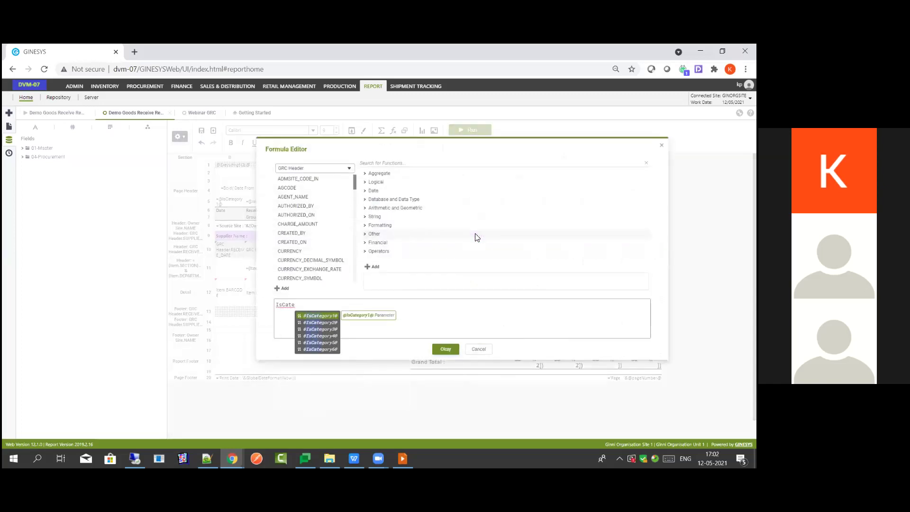
key("Down")
key("Down")
key("Return")
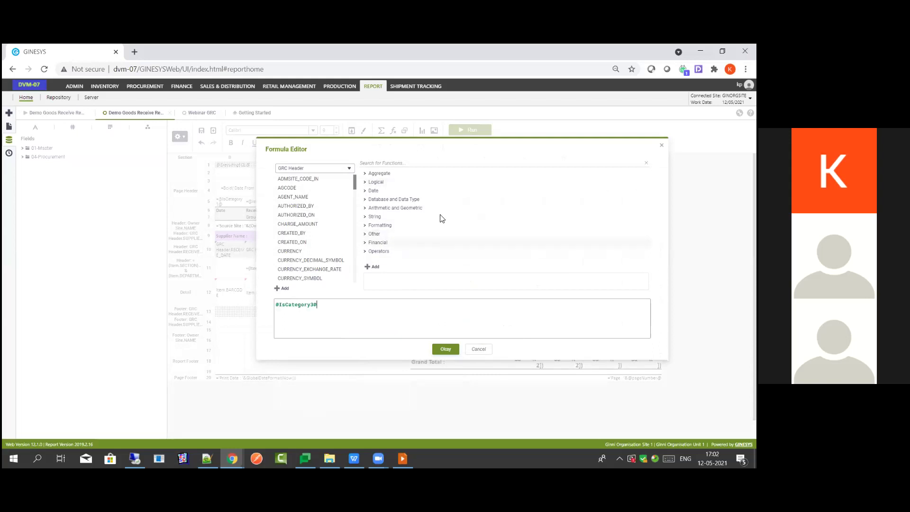
key("Return")
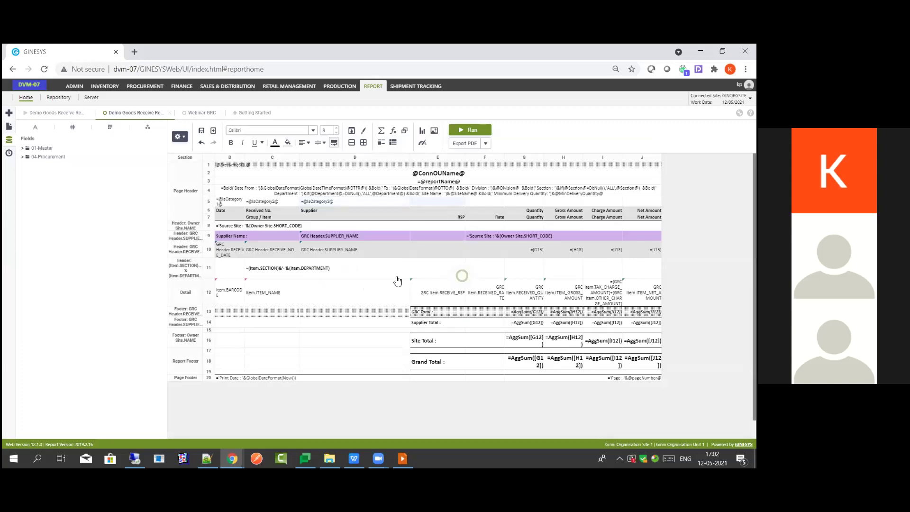
double_click(397, 305)
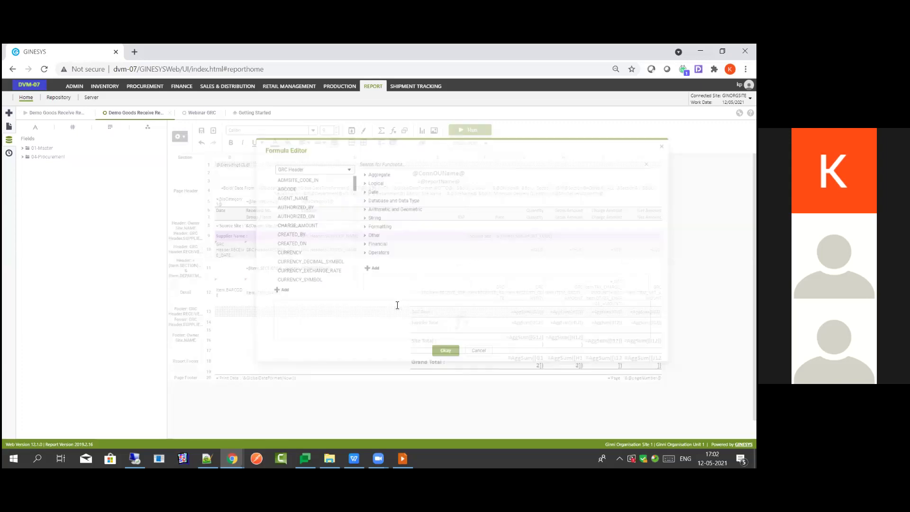
type("Is")
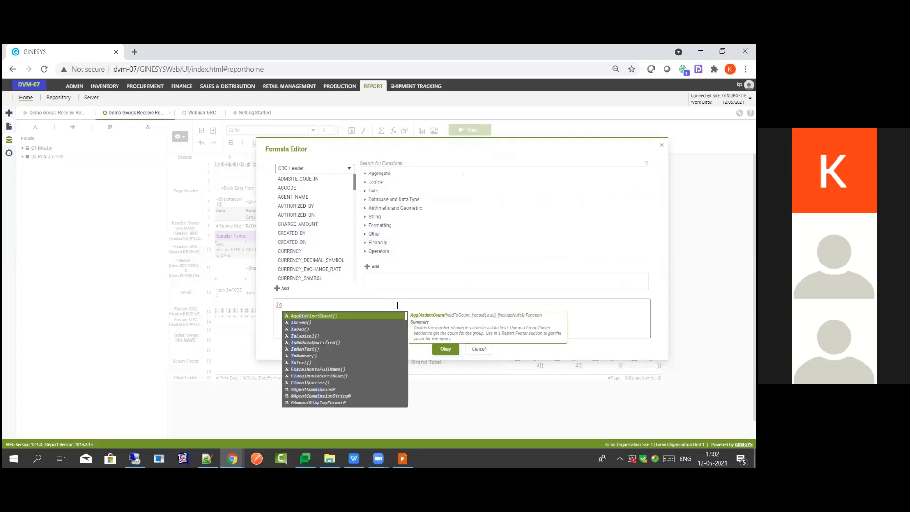
key("Page_Down")
type("Cate")
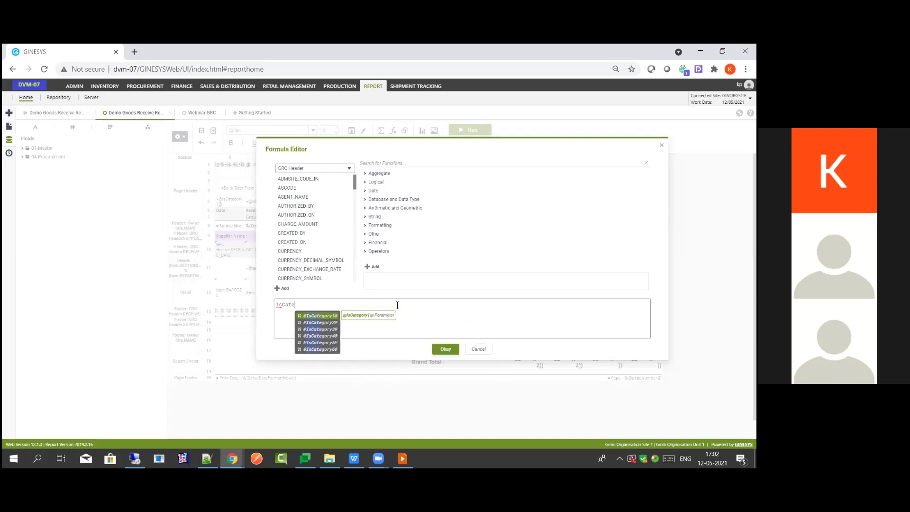
key("Down")
key("Down")
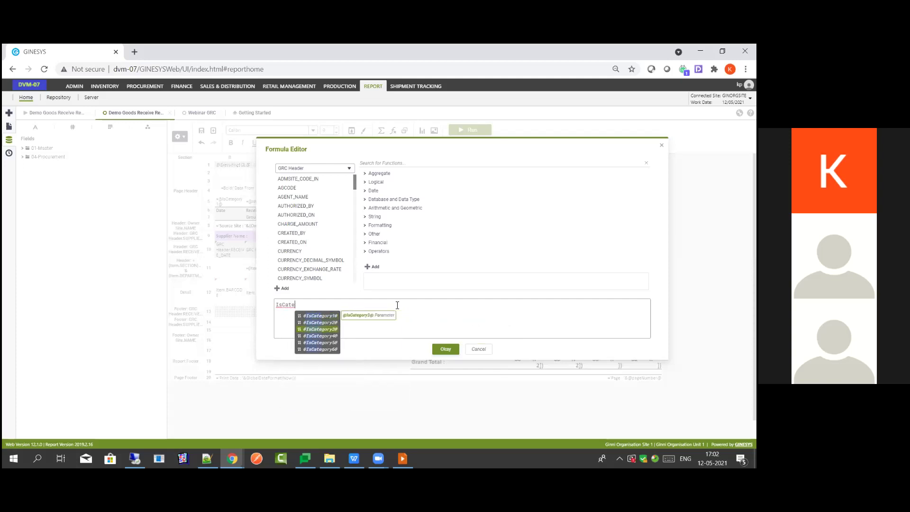
key("Return")
left_click(448, 351)
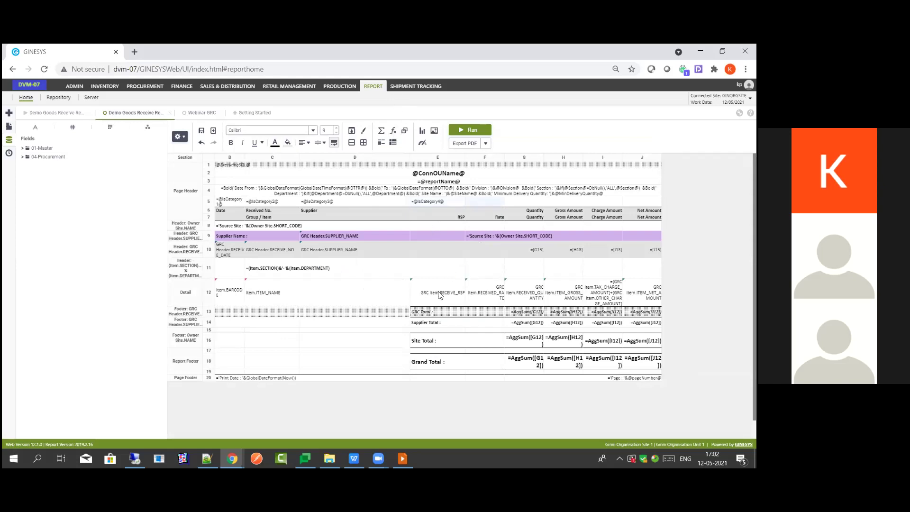
- Insert a formula referencing the Show Barcodes parameter into page header row 5, column F, and run the report
type("@IsBar")
key("Return")
left_click(447, 351)
left_click(542, 205)
type("@")
left_click(471, 133)
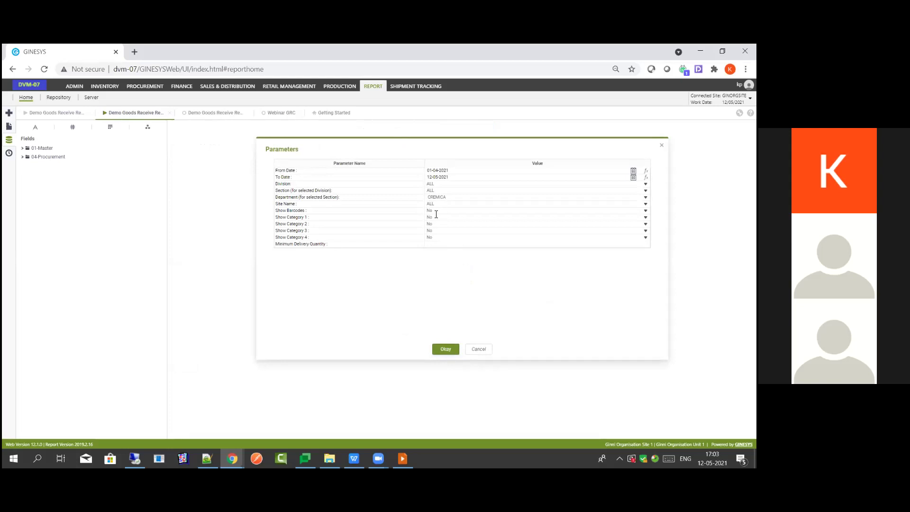
double_click(288, 211)
left_click(431, 210)
left_click(434, 224)
left_click(455, 237)
left_click(392, 274)
left_click(446, 349)
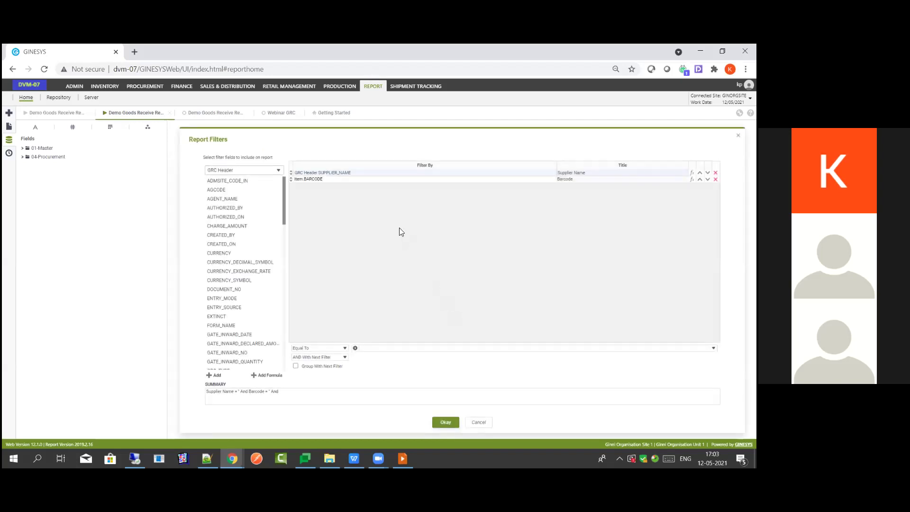
left_click(478, 422)
- Run the goods receive report again and set its Department parameter to ALL
left_click(471, 129)
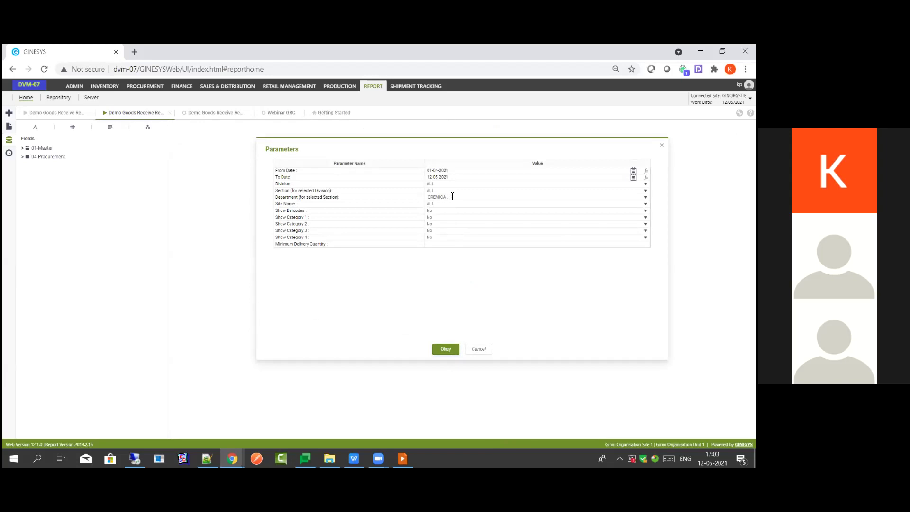
left_click_drag(433, 200, 412, 217)
key("BackSpace")
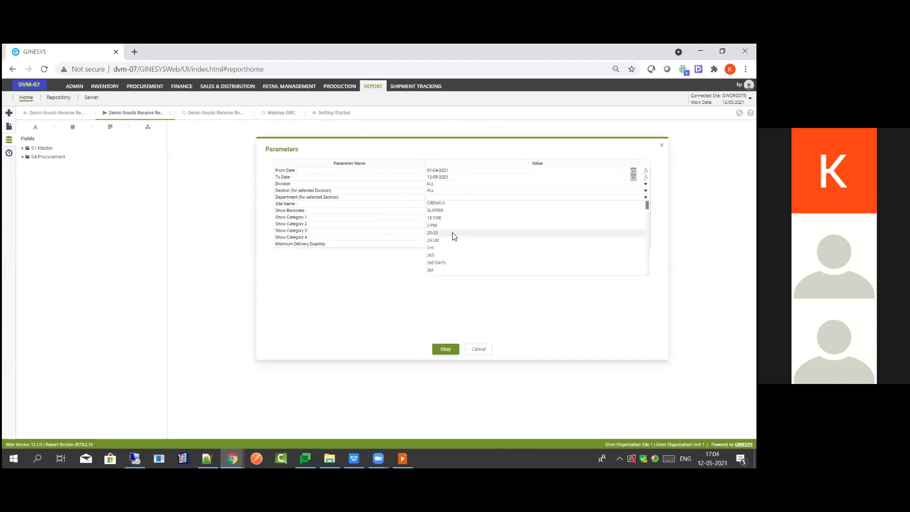
scroll(452, 241, "down", 10)
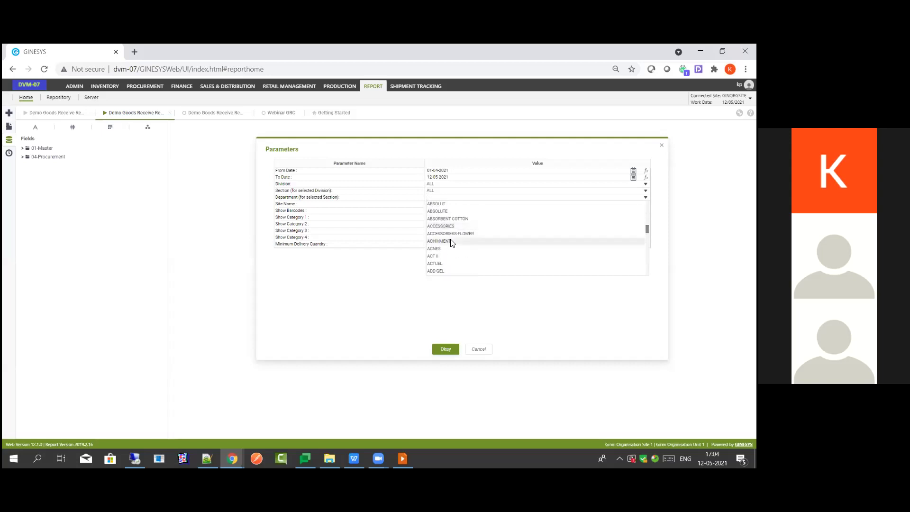
scroll(451, 243, "down", 8)
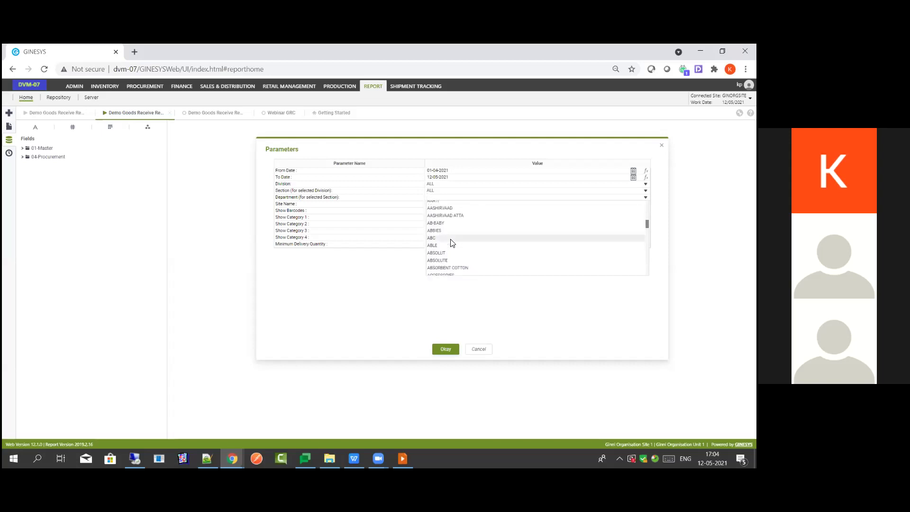
scroll(452, 247, "down", 6)
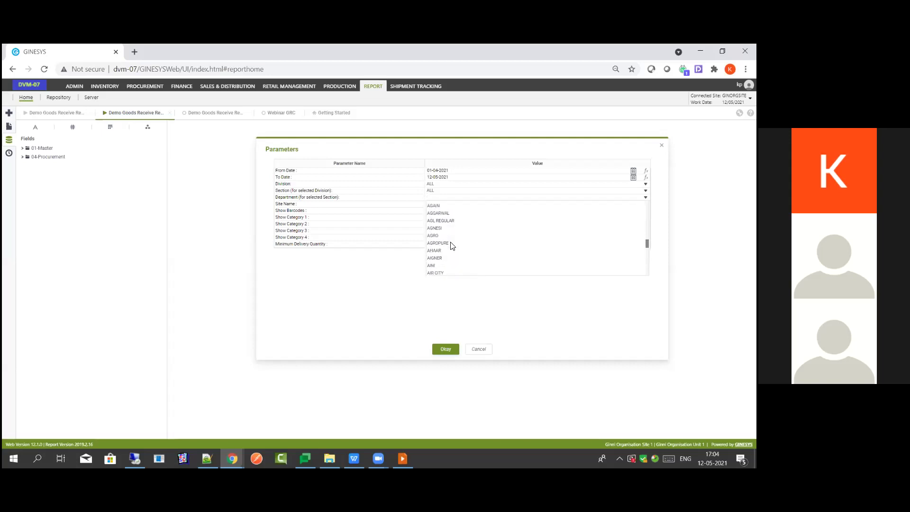
left_click(441, 228)
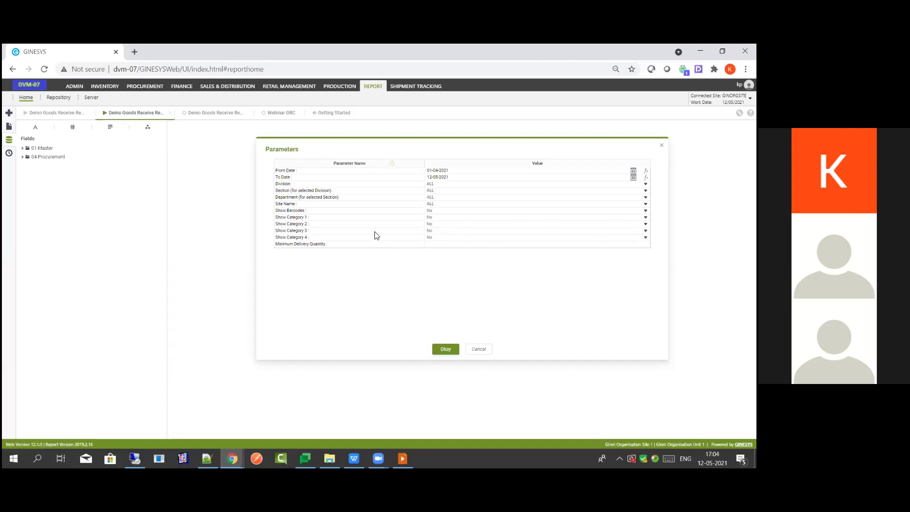
- Set Show Barcodes to Yes and generate the report, accepting the existing report filters
left_click(415, 212)
left_click(433, 230)
left_click(446, 349)
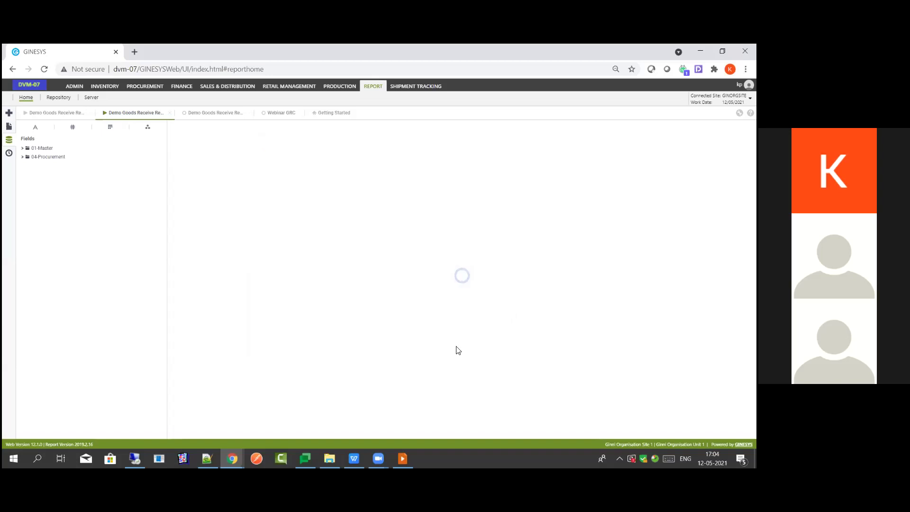
left_click(447, 423)
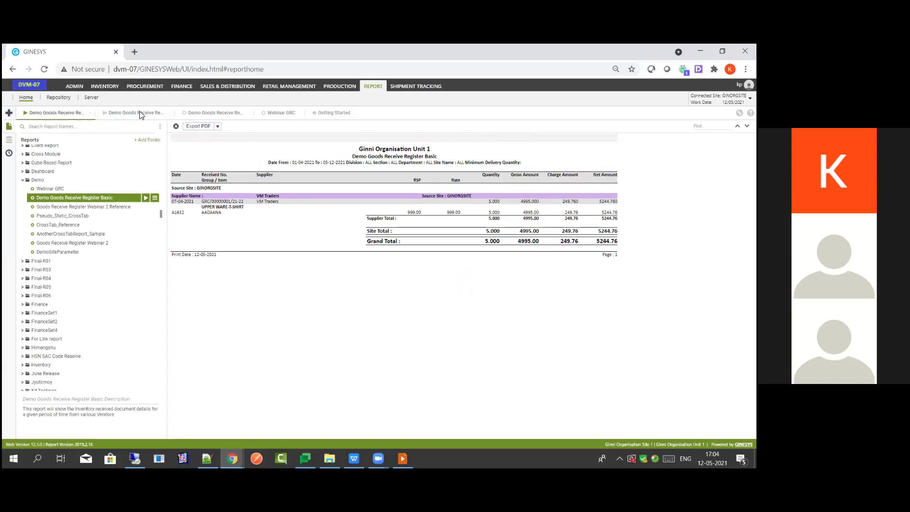
left_click(209, 113)
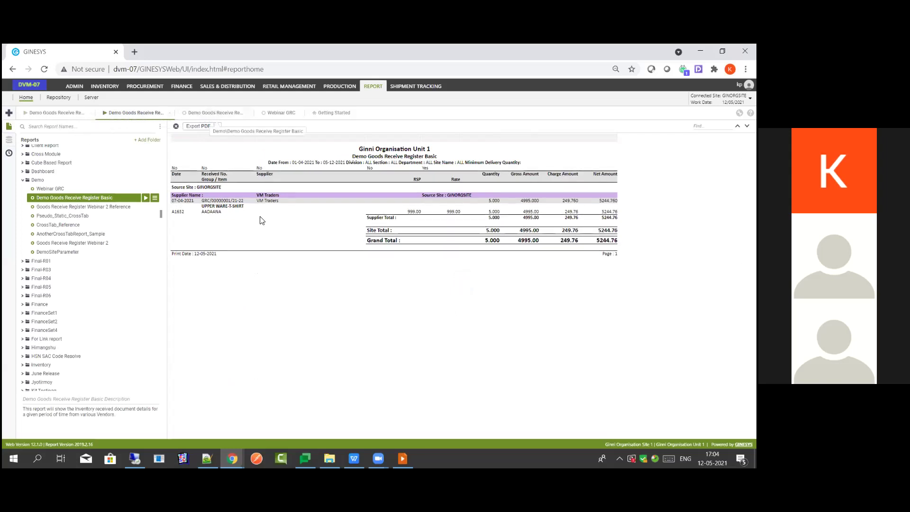
left_click(146, 112)
double_click(214, 211)
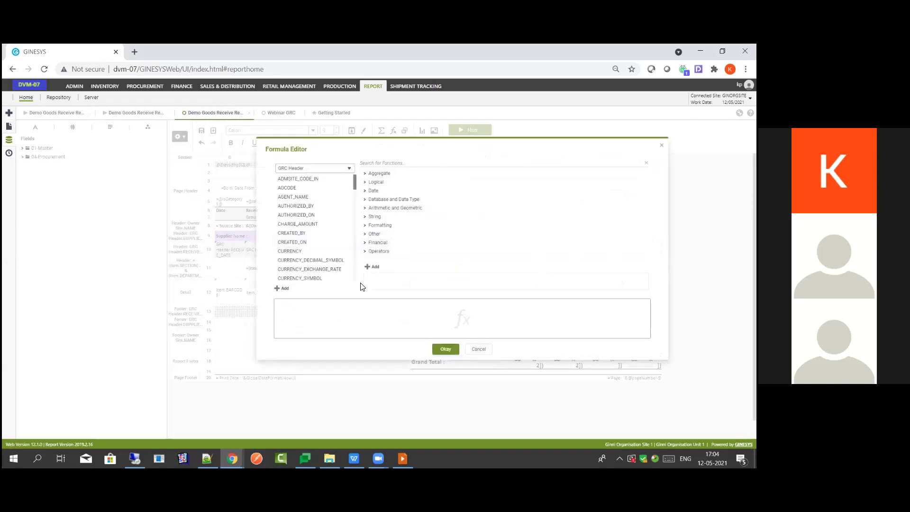
type("ISca")
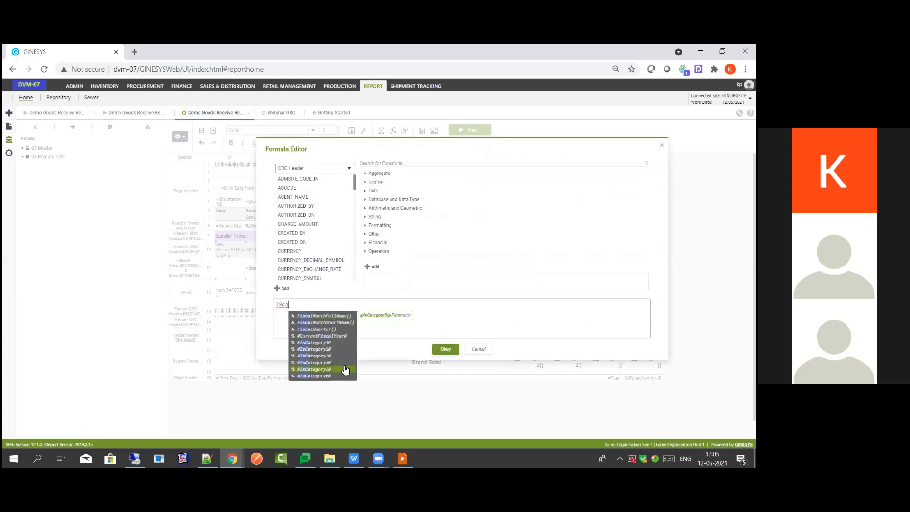
left_click(331, 368)
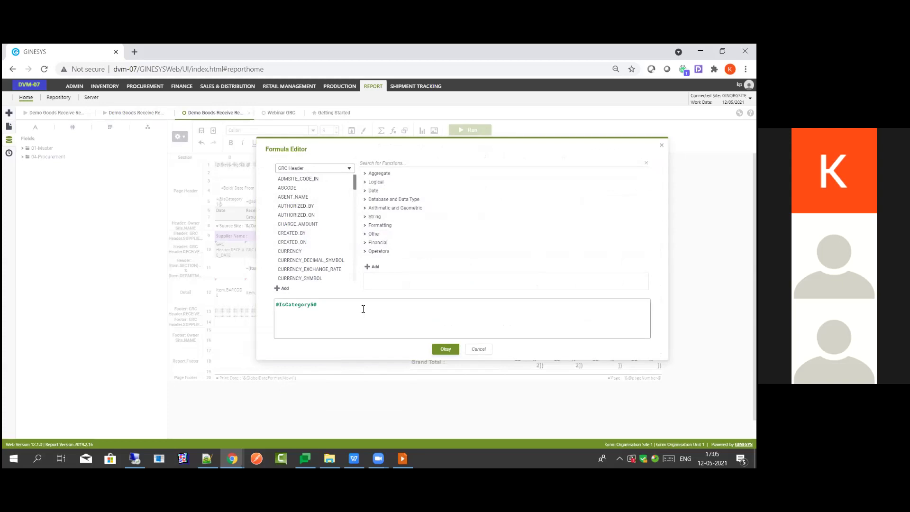
left_click(449, 354)
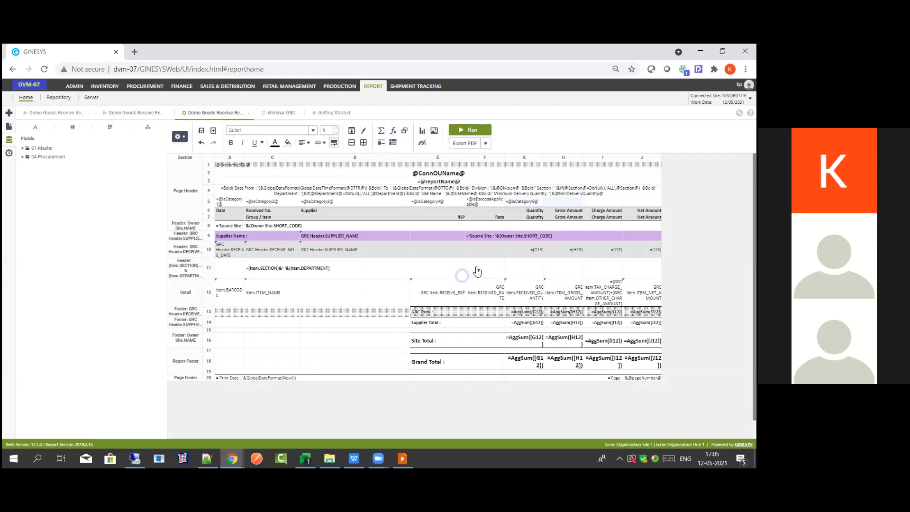
double_click(365, 324)
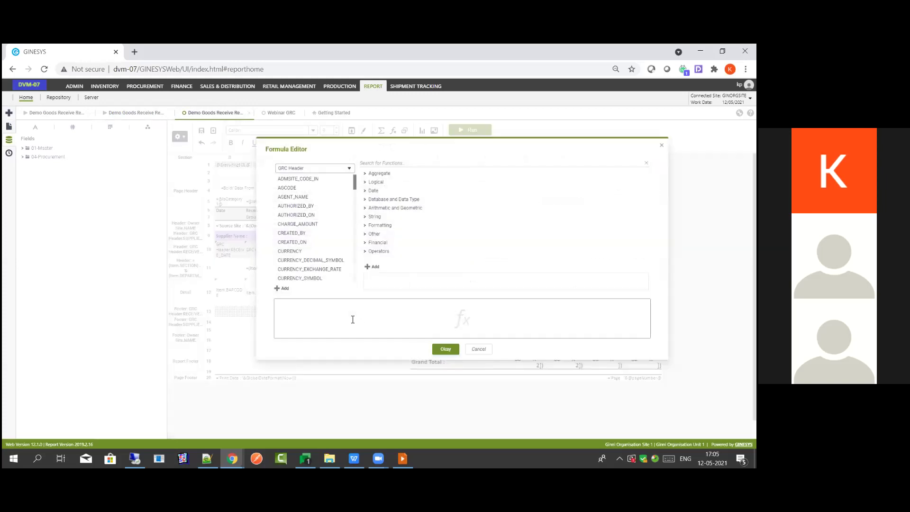
type("Is")
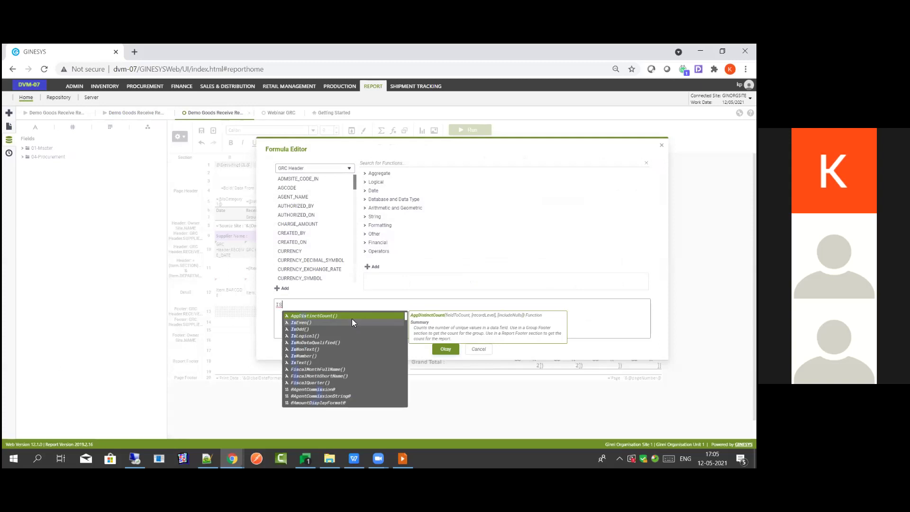
type("cate")
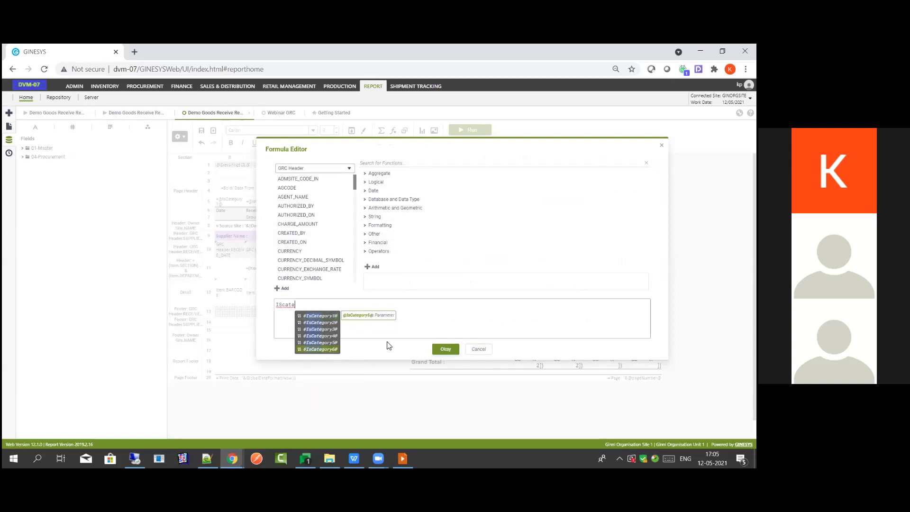
left_click(325, 351)
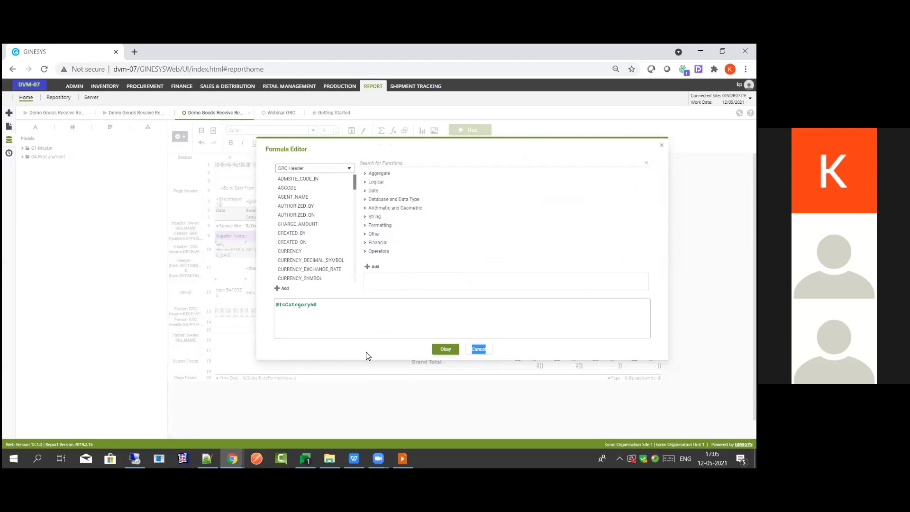
left_click(447, 348)
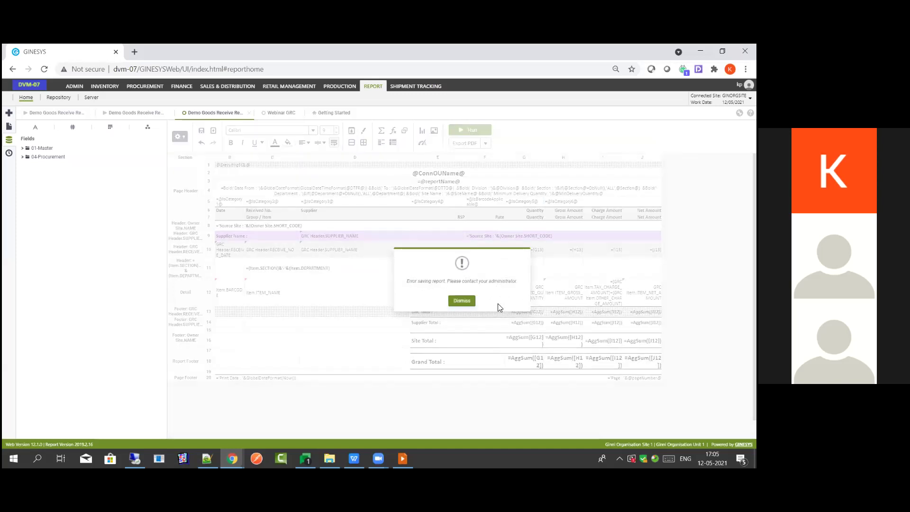
- Dismiss the save error and close all open report designs and outputs
left_click(463, 301)
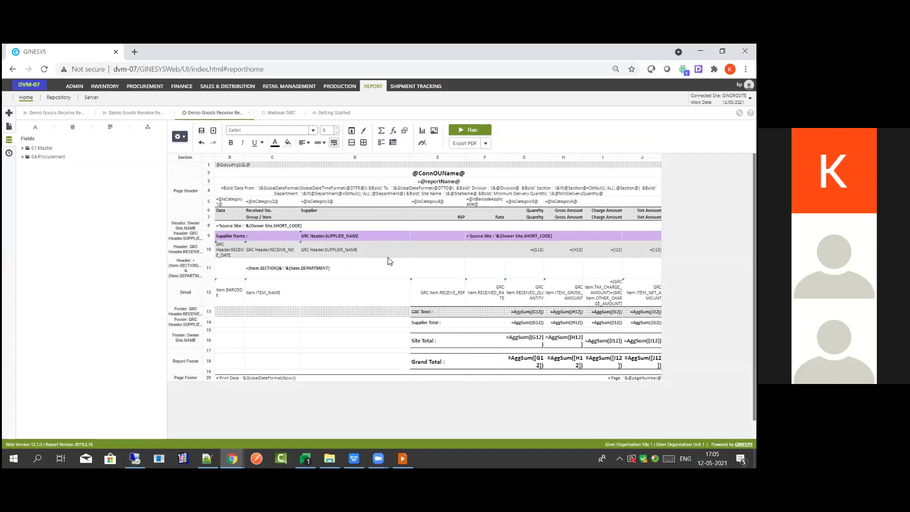
left_click(429, 301)
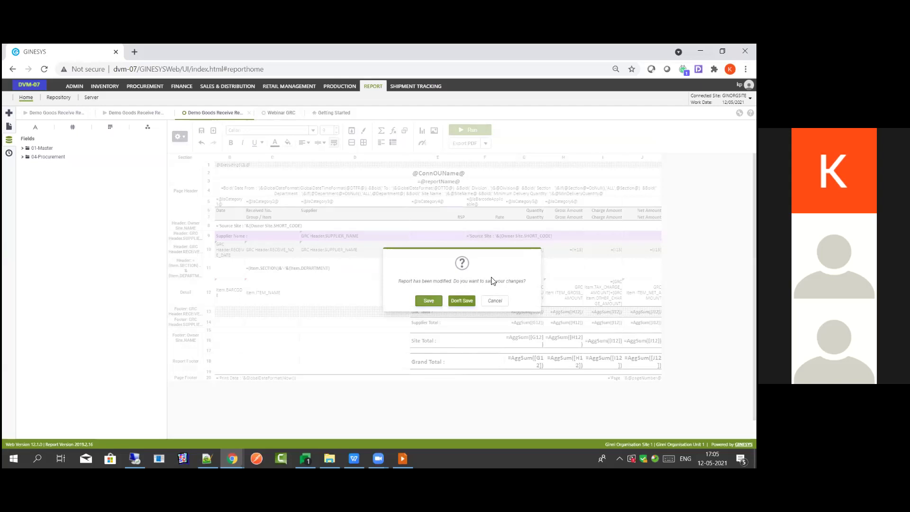
left_click(219, 113)
left_click(164, 114)
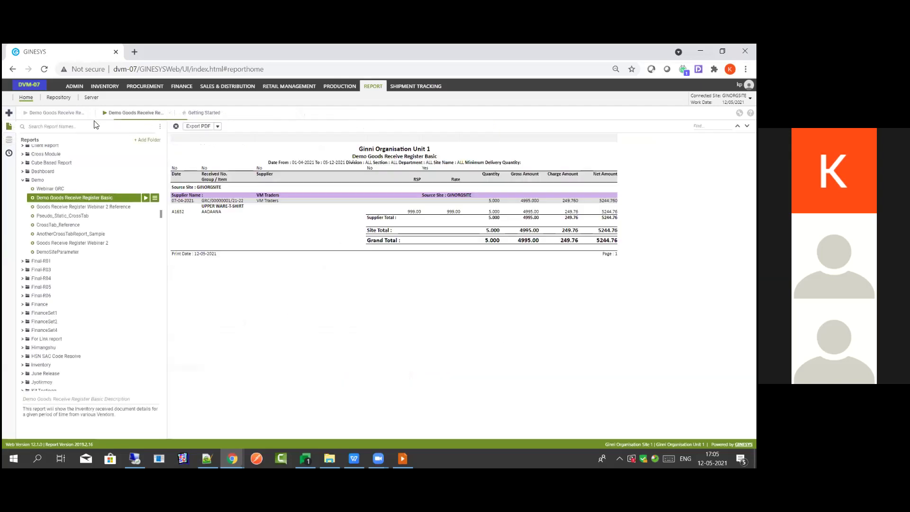
left_click(92, 114)
left_click(92, 114)
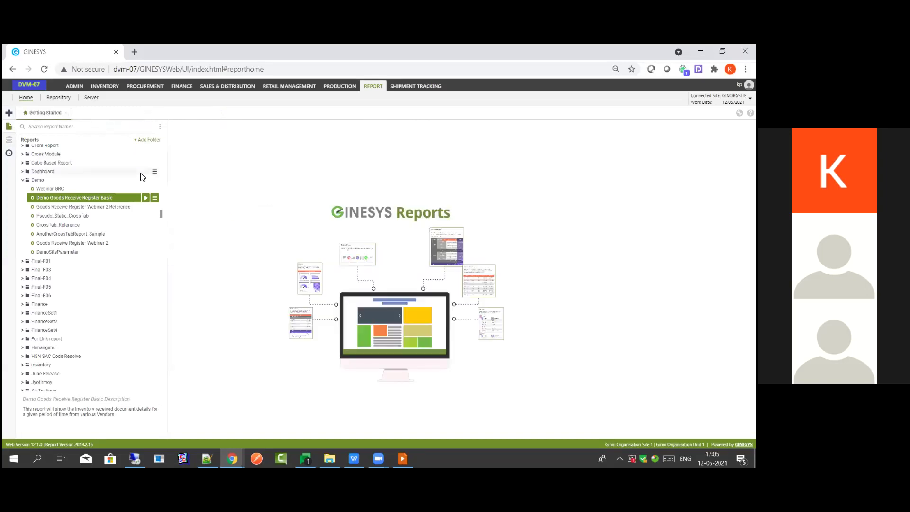
- Reload the application page
right_click(63, 204)
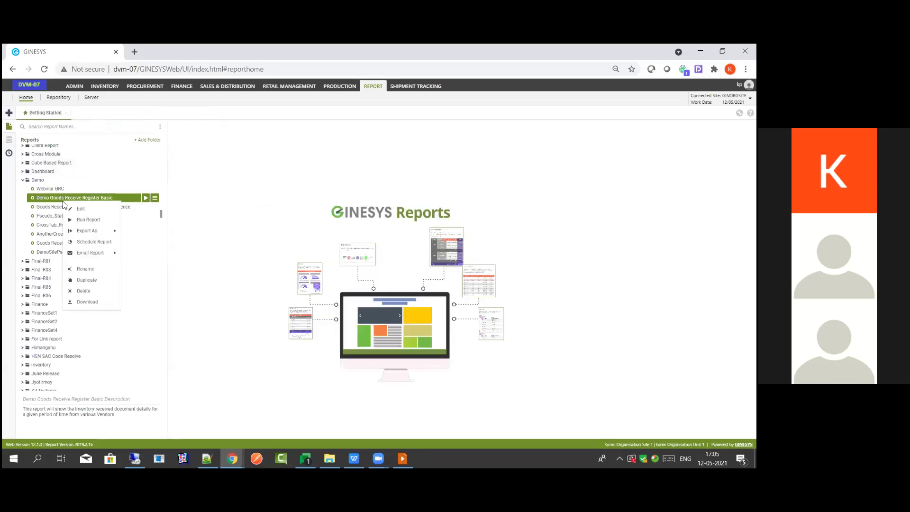
left_click(44, 69)
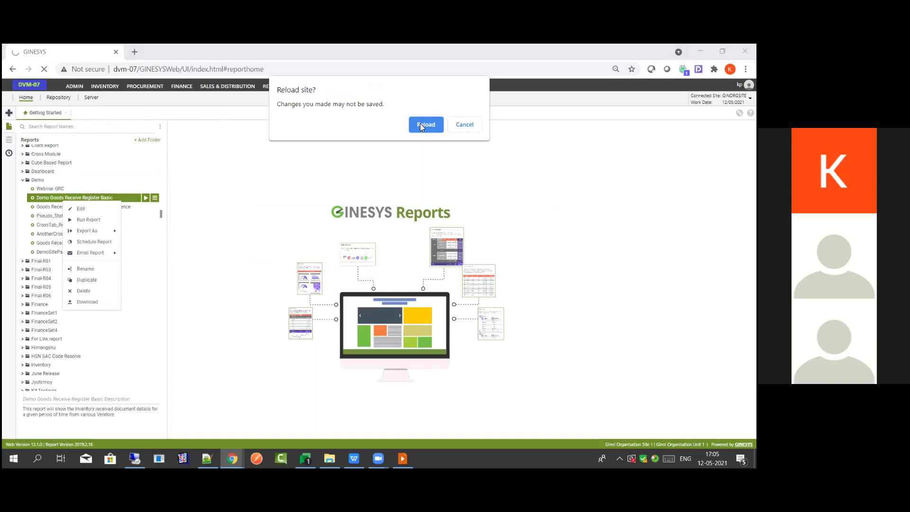
left_click(423, 124)
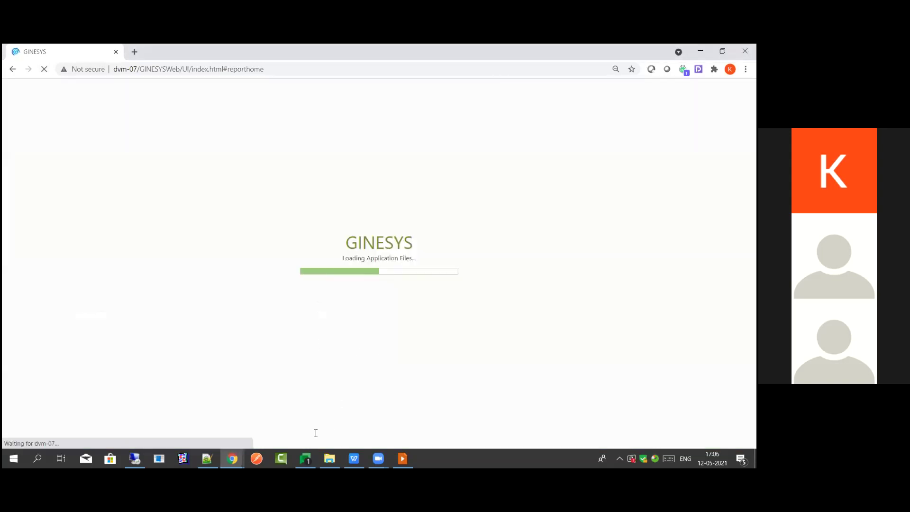
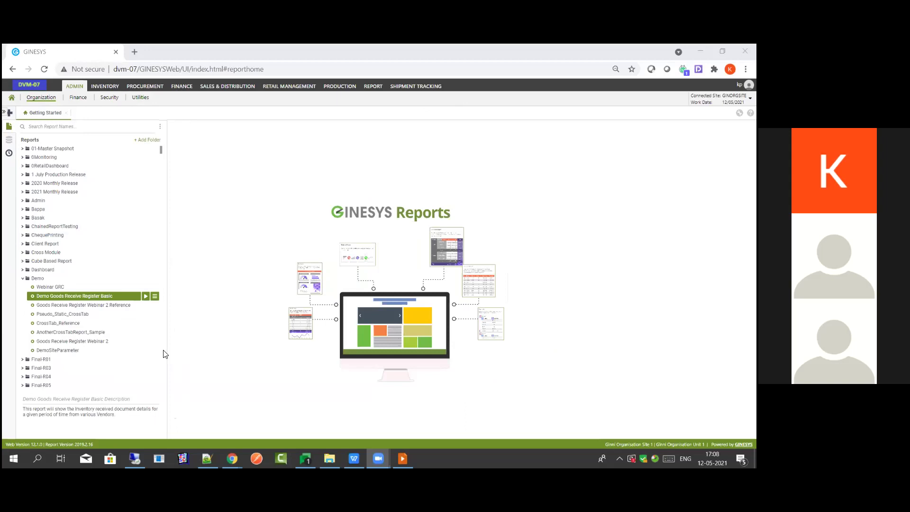
- Open the Goods Receive Register Webinar 2 Reference report in the Demo folder for editing
left_click(65, 307)
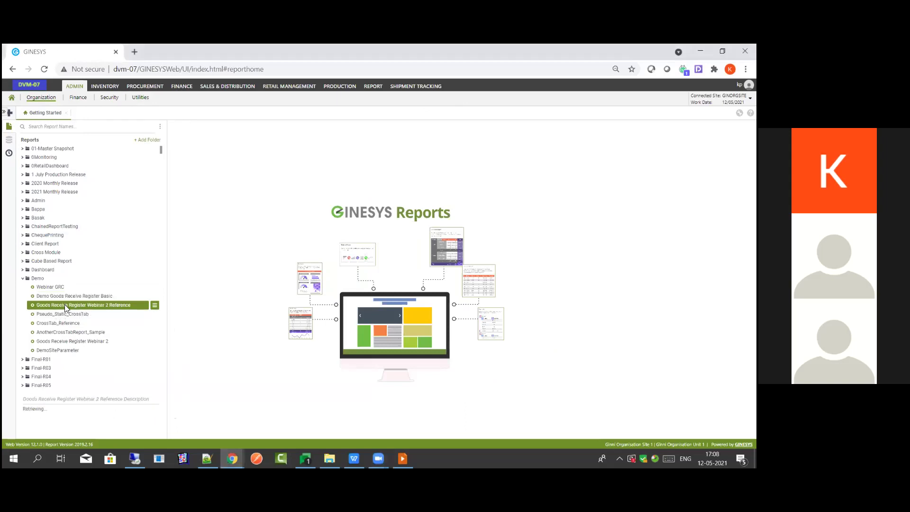
right_click(65, 307)
left_click(85, 313)
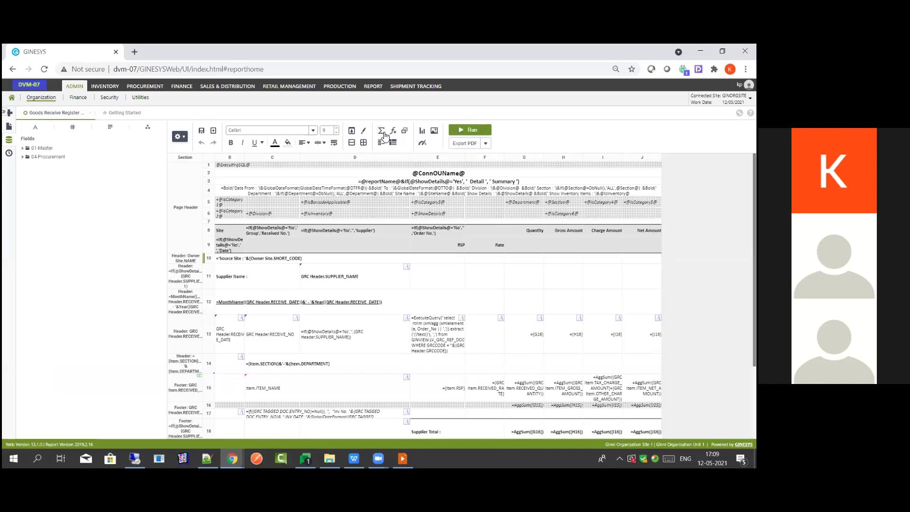
- Run the report with Site Name cleared, Show Barcodes set to Yes and Show Category 1 set to Yes
left_click(472, 131)
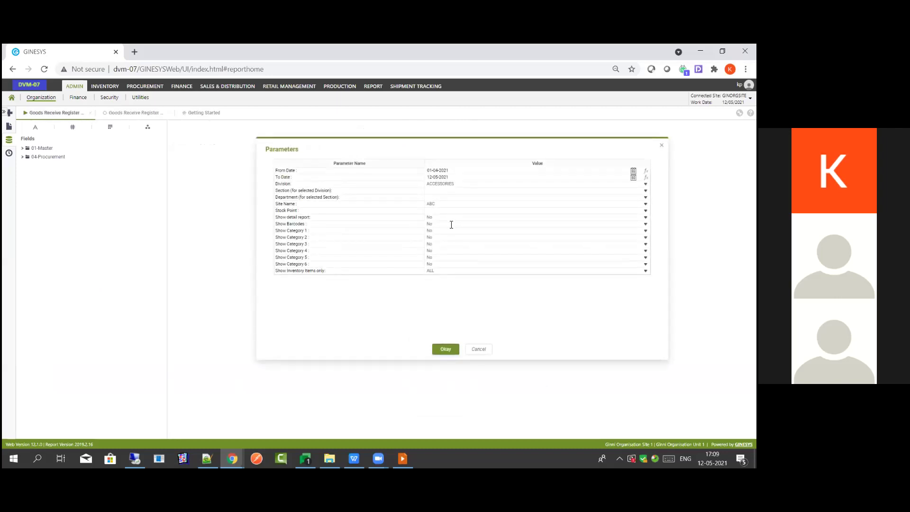
left_click(490, 205)
key("alt+Down")
left_click(442, 239)
key("alt+Down")
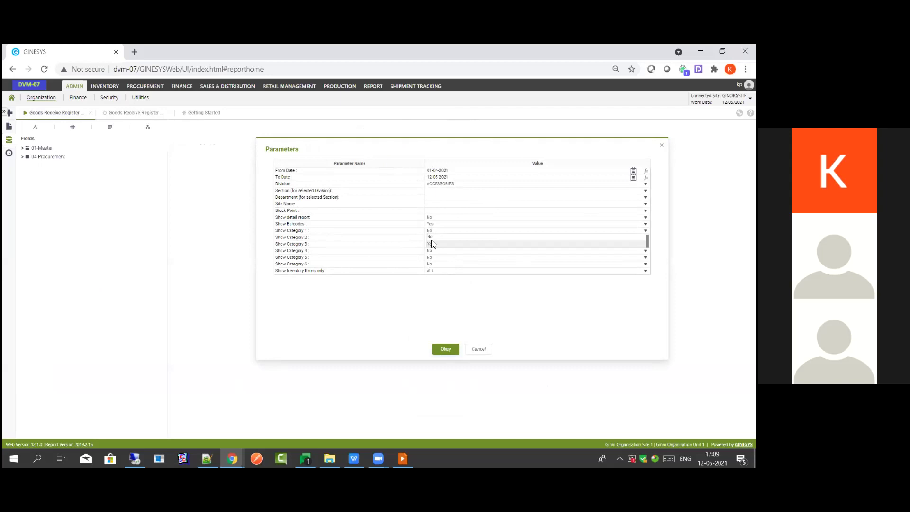
left_click(432, 243)
left_click(445, 349)
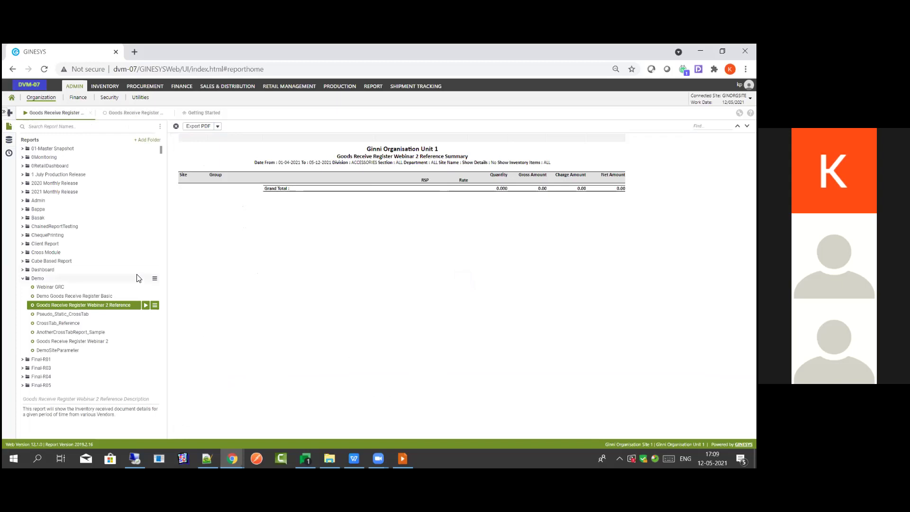
- Run Goods Receive Register Webinar 2 Reference again with Division set to ALL, accepting the report filters
left_click(145, 305)
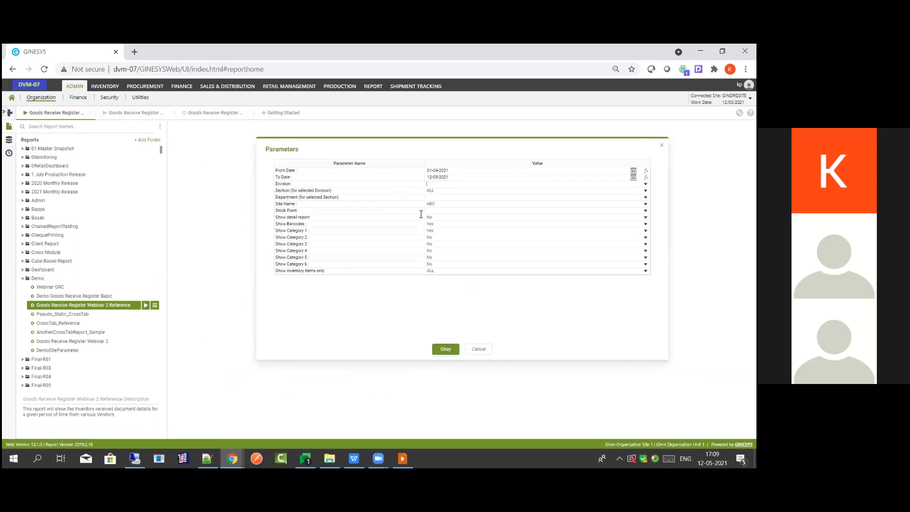
left_click(444, 350)
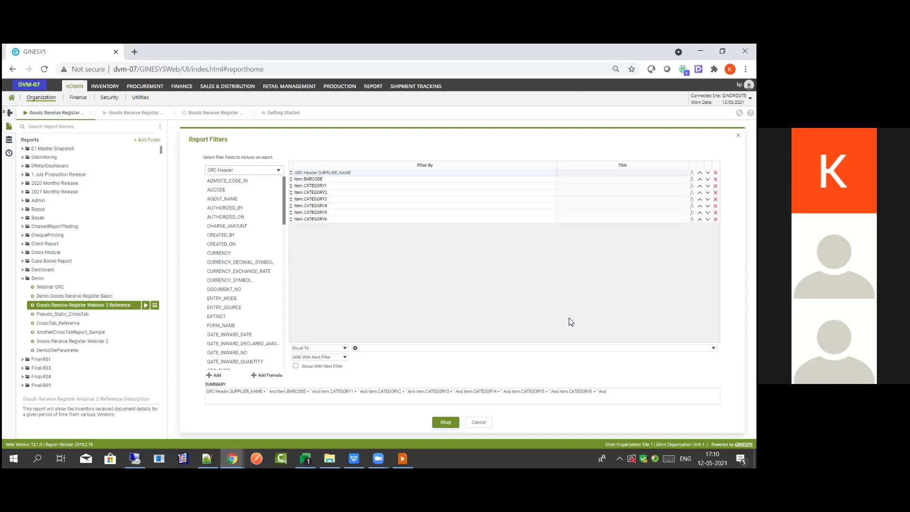
left_click(446, 422)
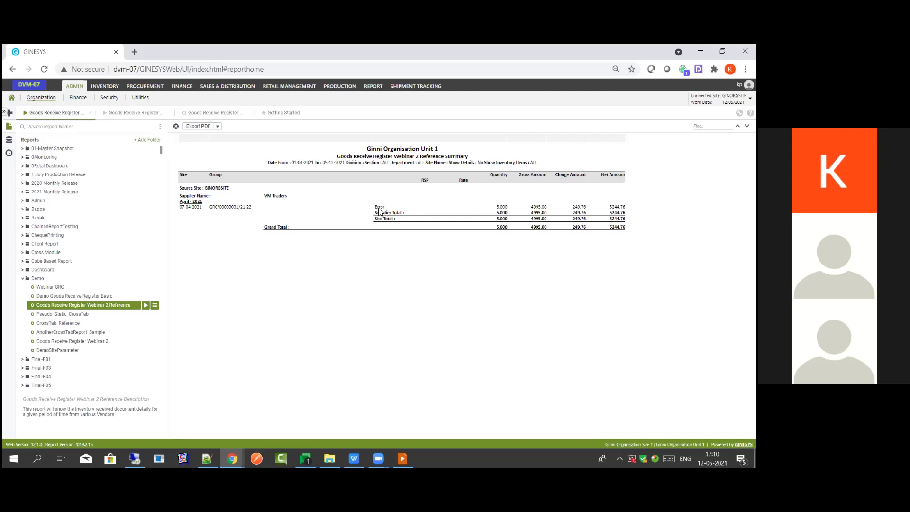
- Run the Demo Goods Receive Register Basic report with Show Category 1 set to Yes and no changes to the report filters
left_click(103, 298)
right_click(102, 300)
left_click(113, 315)
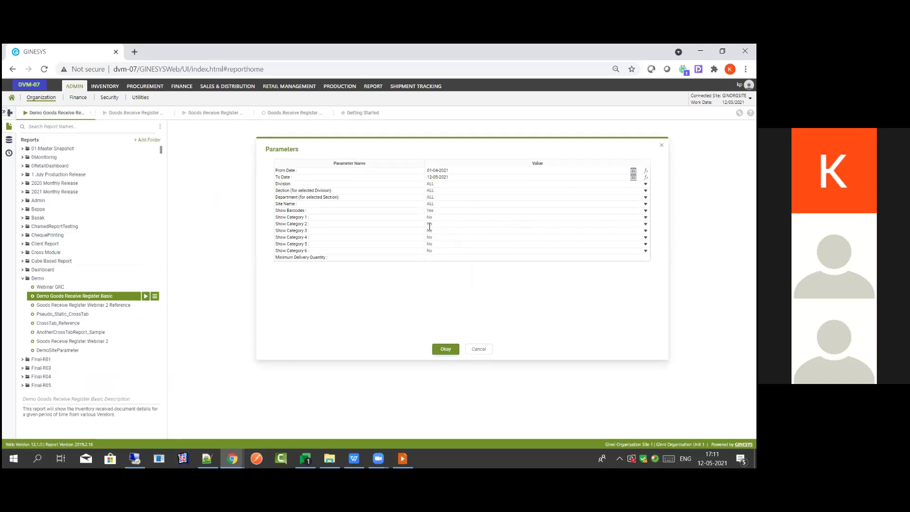
key("BackSpace")
key("BackSpace")
type("Yes")
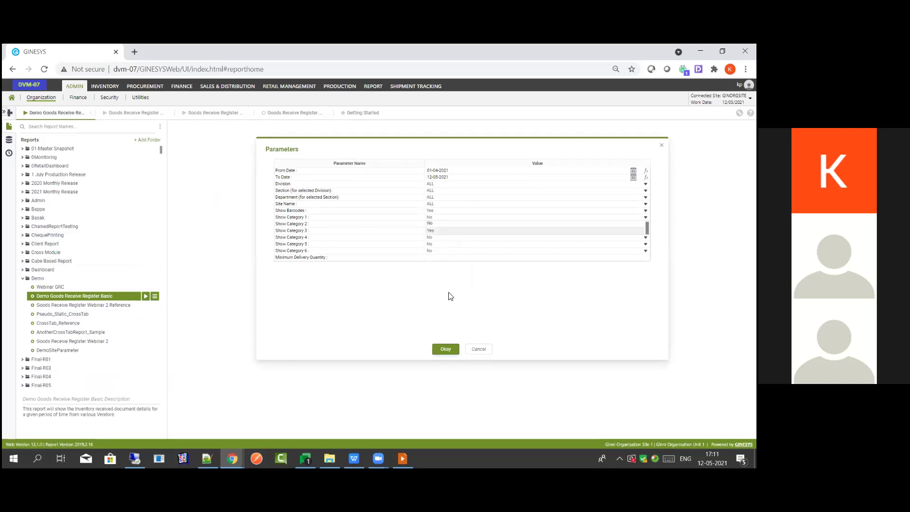
left_click(446, 349)
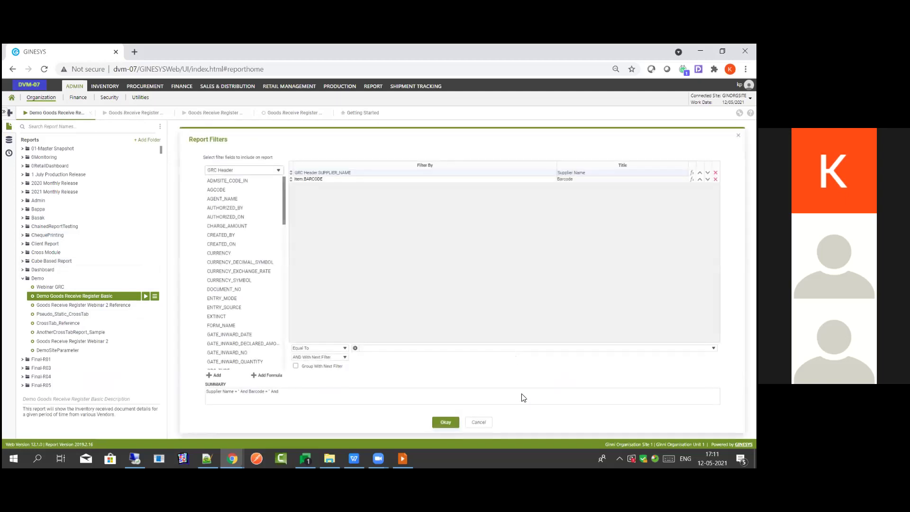
key("Escape")
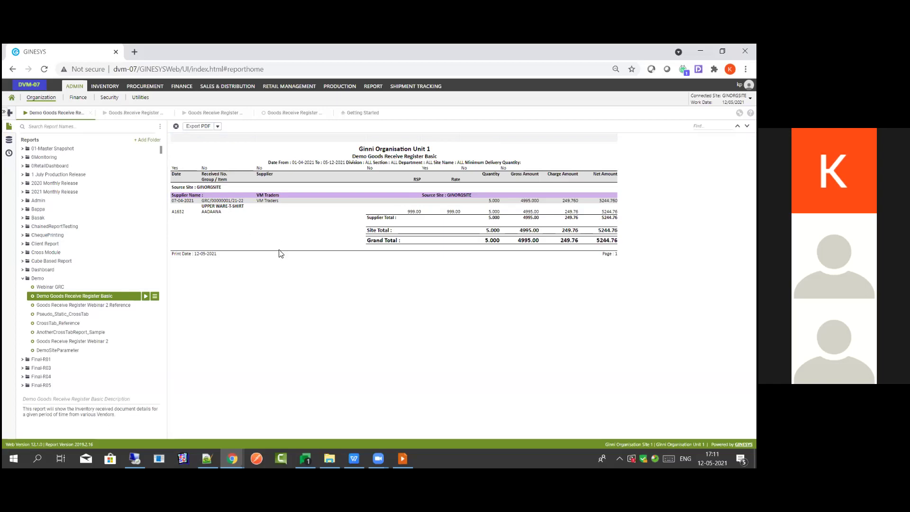
- Check the item line against the category flag in the output and open Demo Goods Receive Register Basic for editing
double_click(211, 212)
double_click(170, 168)
double_click(219, 202)
double_click(211, 212)
right_click(81, 300)
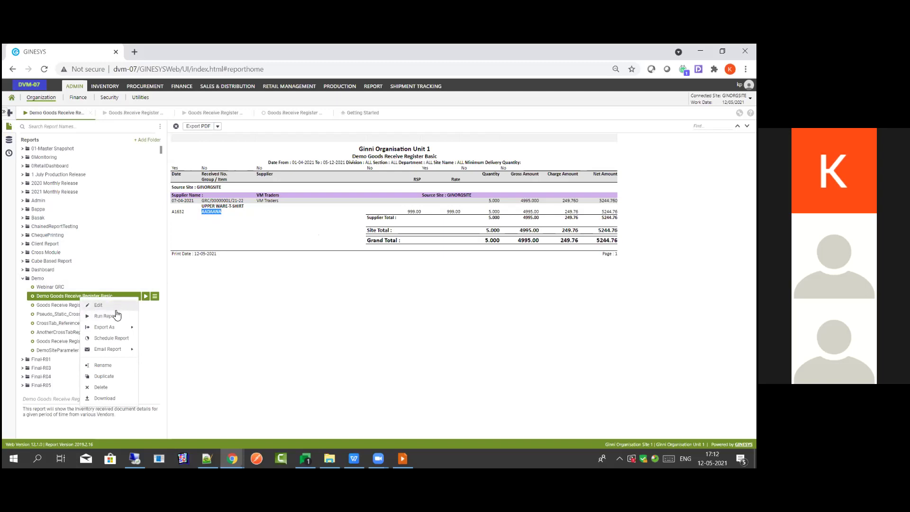
left_click(114, 307)
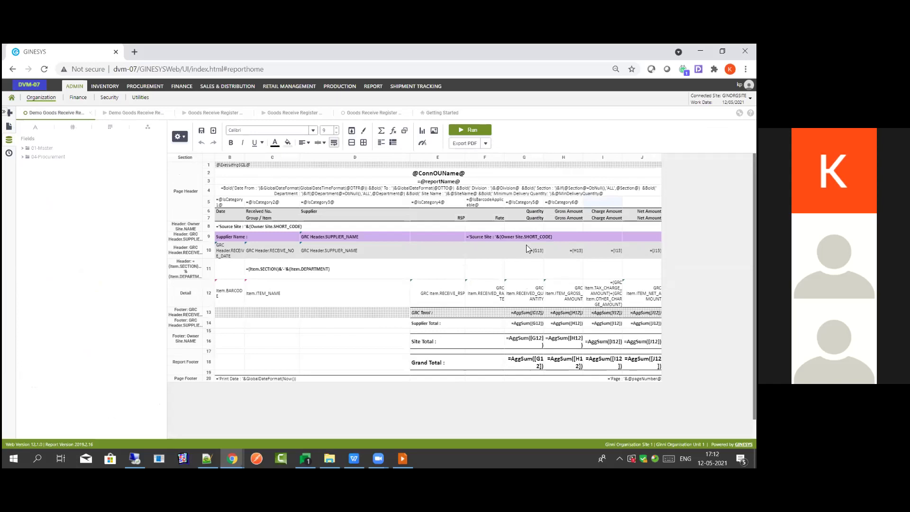
double_click(390, 310)
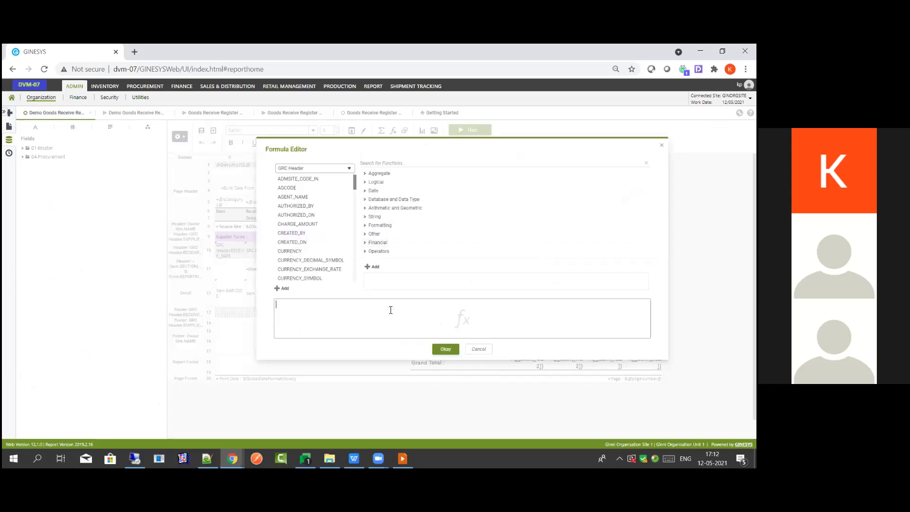
type("Show")
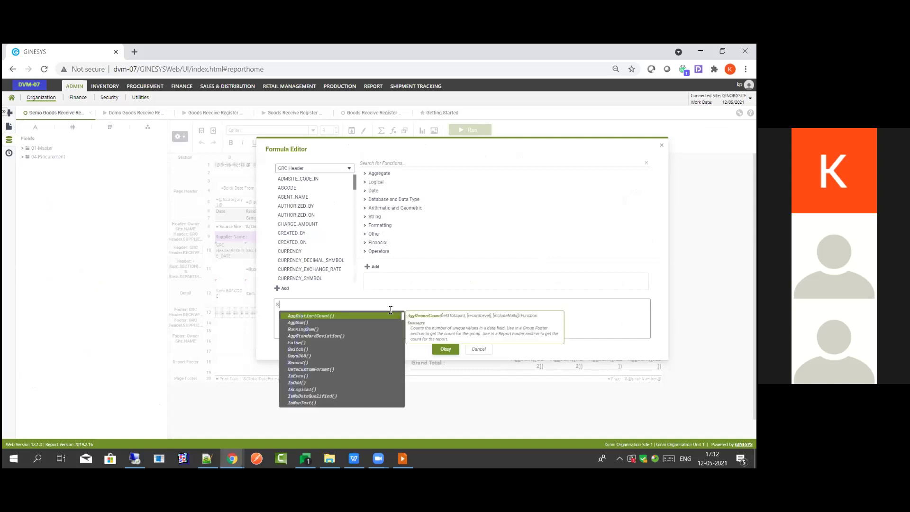
key("Return")
left_click(446, 349)
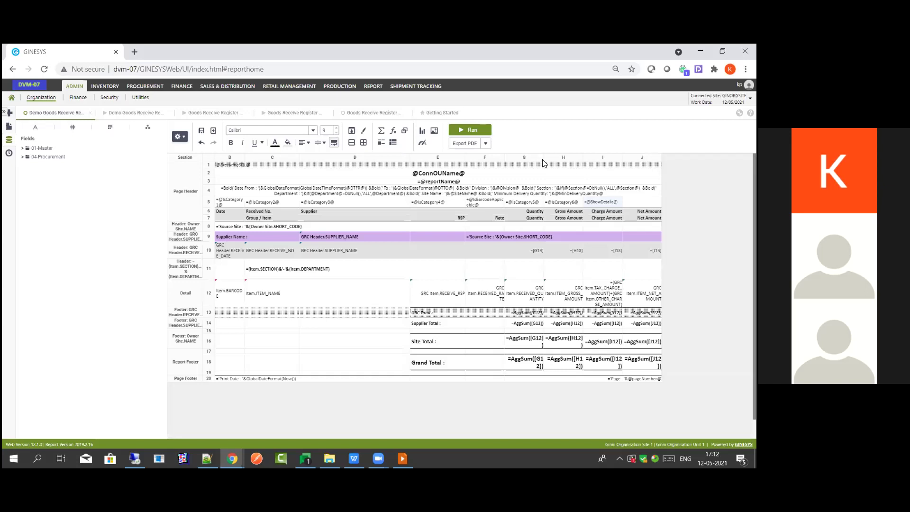
- Run the edited report and examine the Show detail report parameter in its prompt, comparing it with the earlier detailed output
left_click(468, 131)
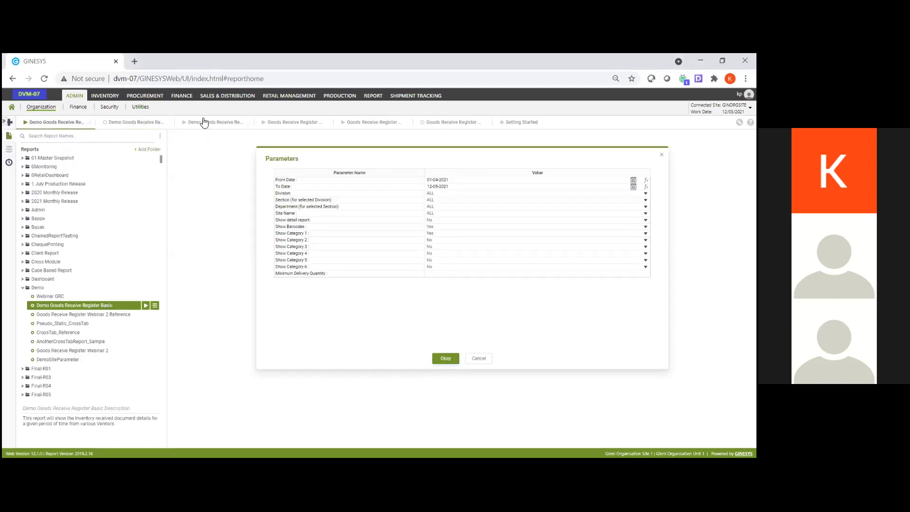
left_click(204, 122)
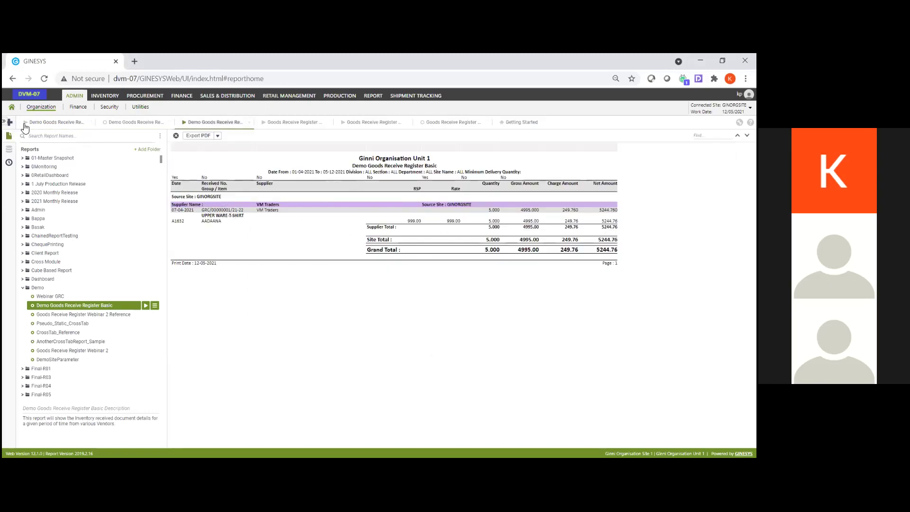
left_click(51, 122)
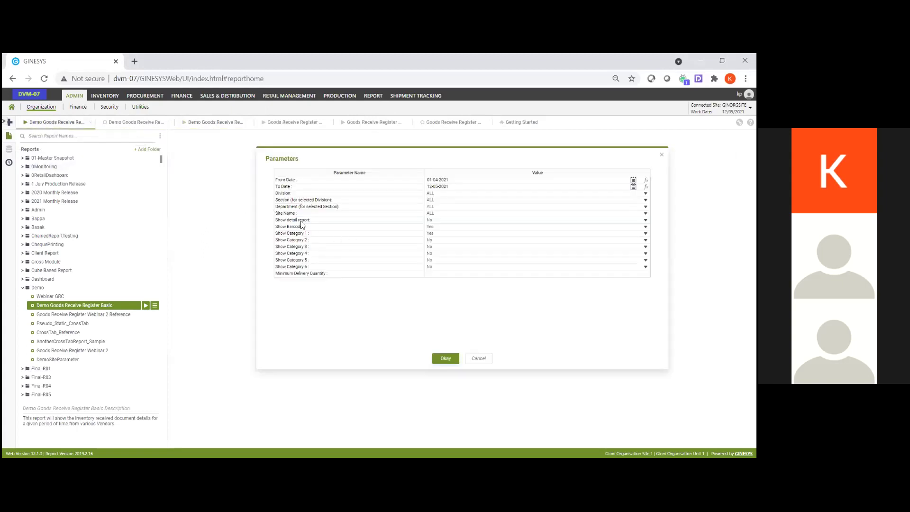
left_click_drag(280, 221, 428, 228)
left_click(446, 220)
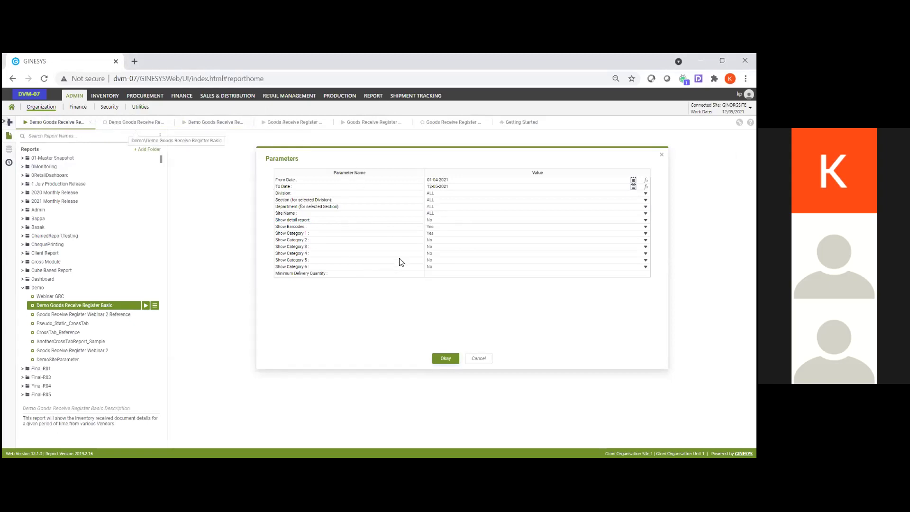
right_click(317, 302)
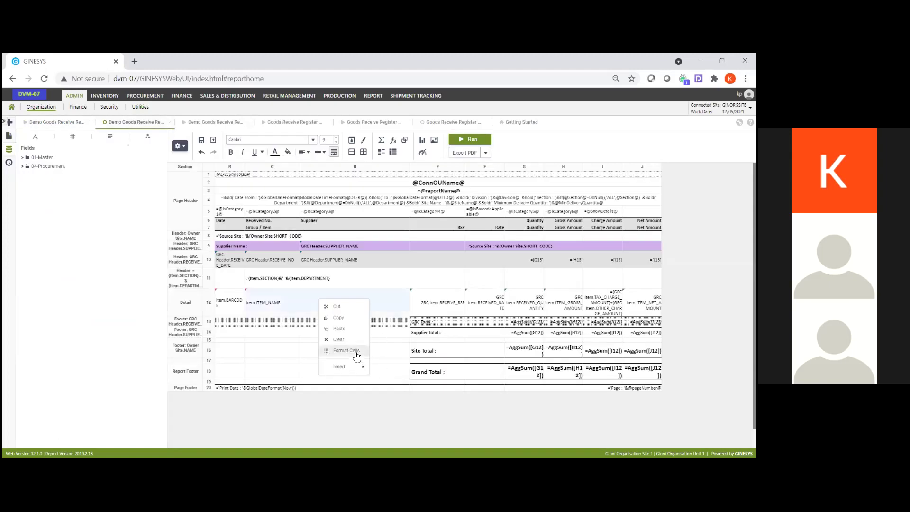
left_click(356, 354)
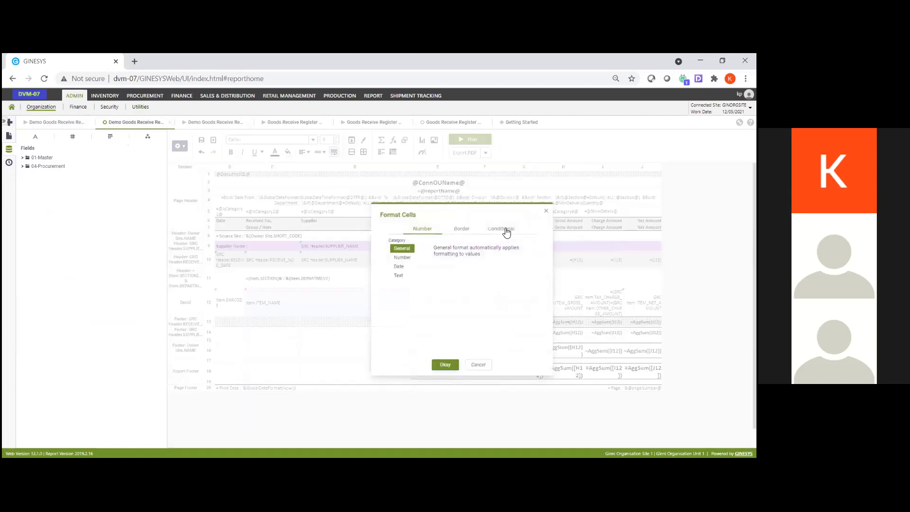
left_click(503, 230)
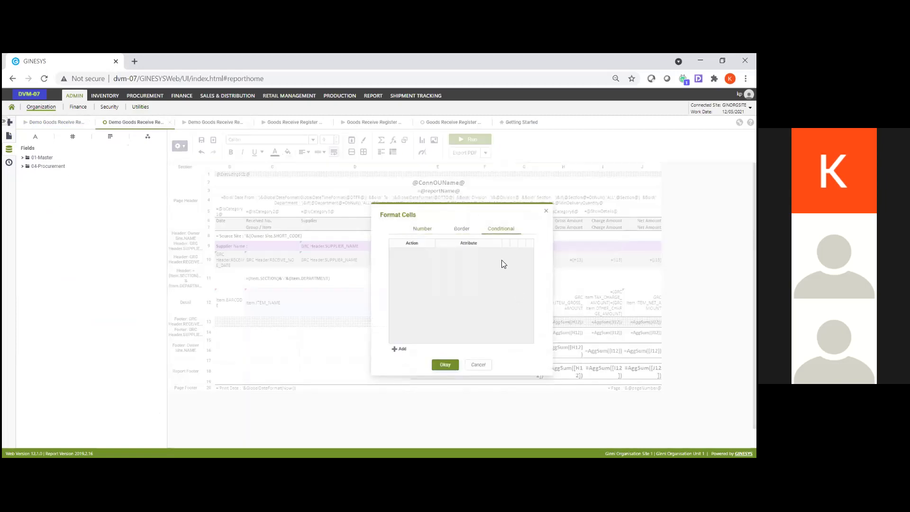
left_click(399, 351)
left_click(419, 255)
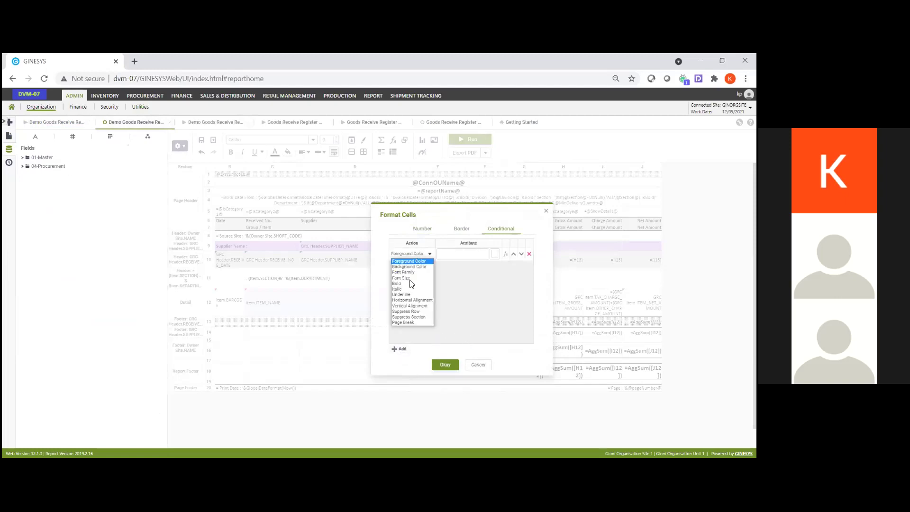
left_click(406, 312)
left_click(505, 254)
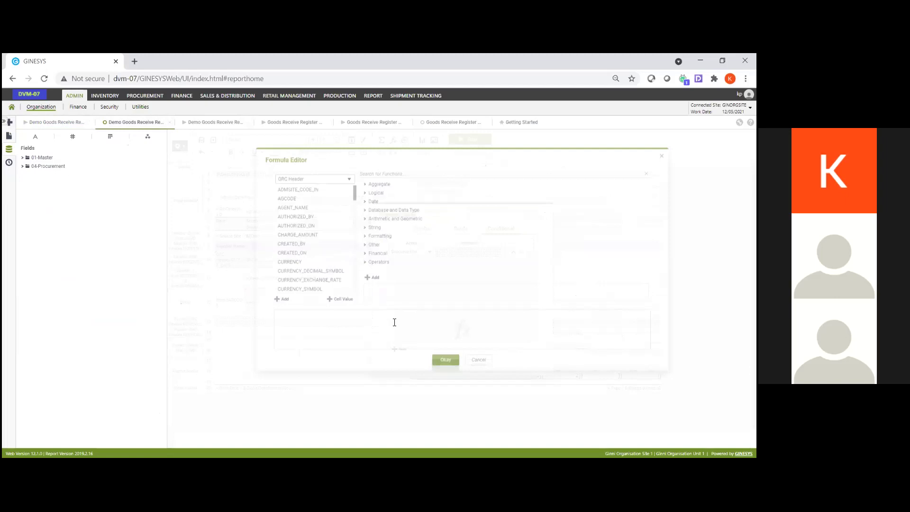
type("@ShowDetails")
key("Return")
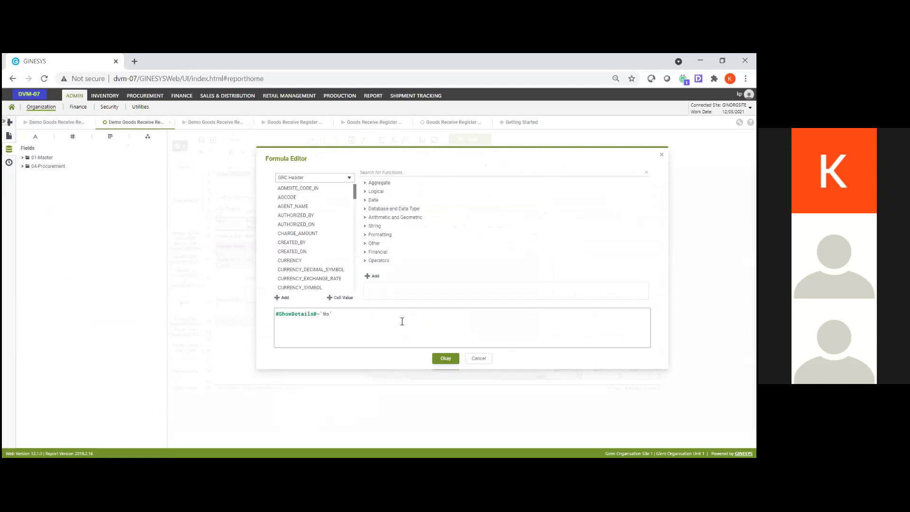
left_click(446, 359)
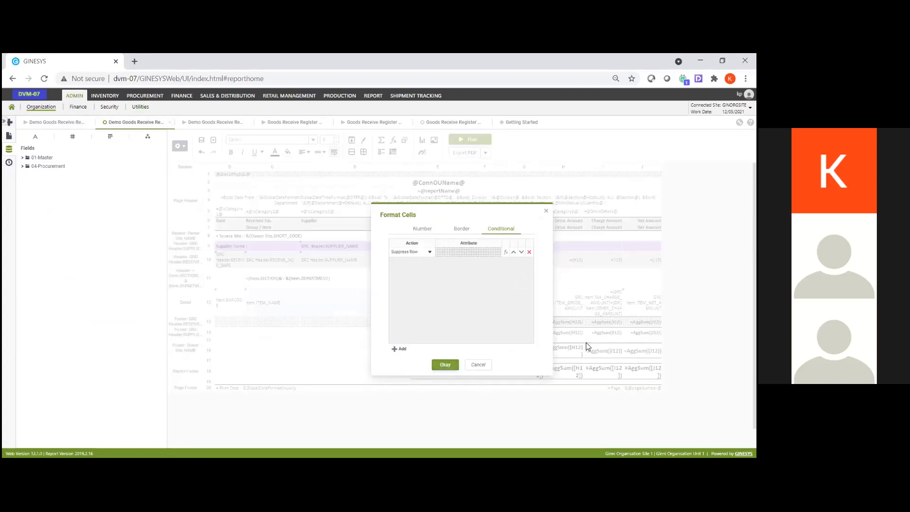
- Run the report with Show detail report at No, accepting the report filters
left_click(471, 140)
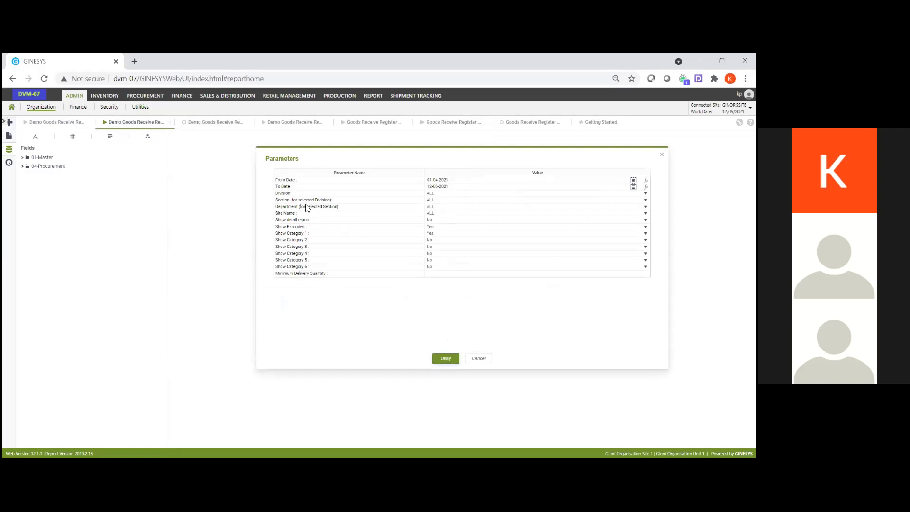
left_click_drag(286, 220, 332, 221)
left_click(449, 361)
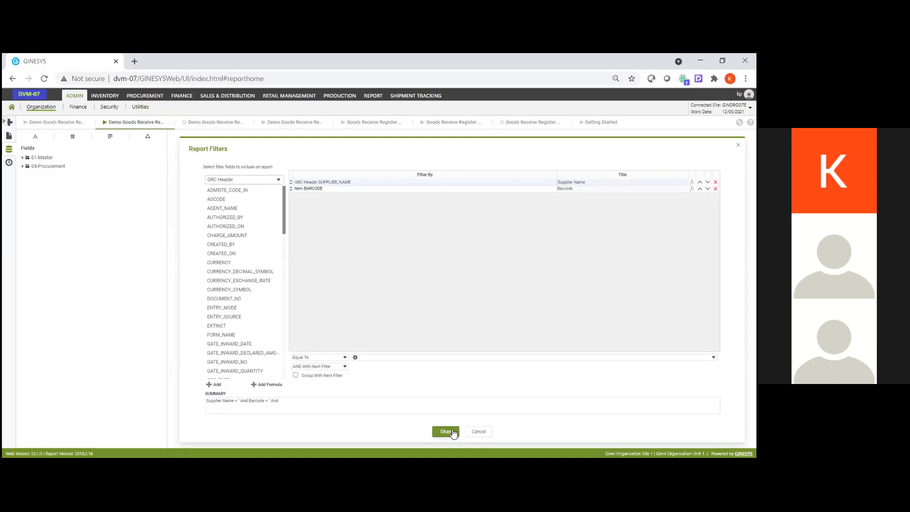
left_click(452, 432)
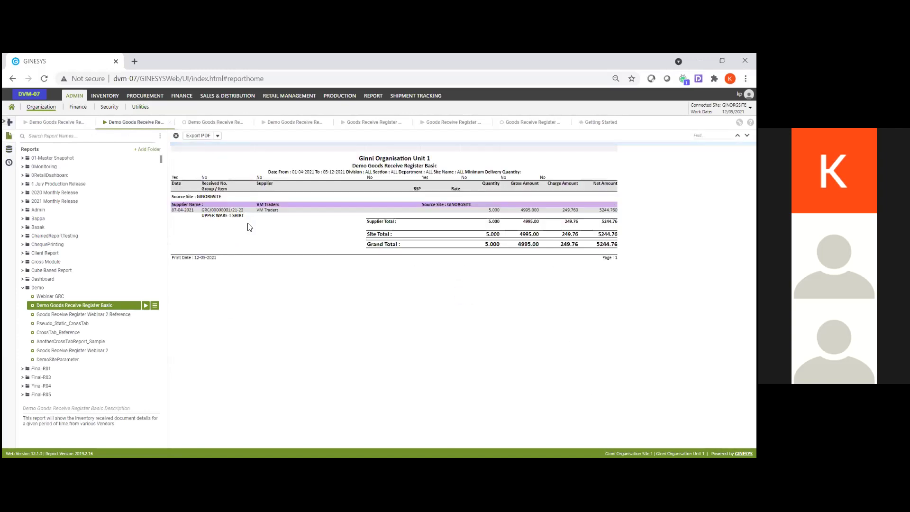
- Copy the item name cell's conditional format to the empty cell F11 in the section and department header row of the layout
left_click(192, 122)
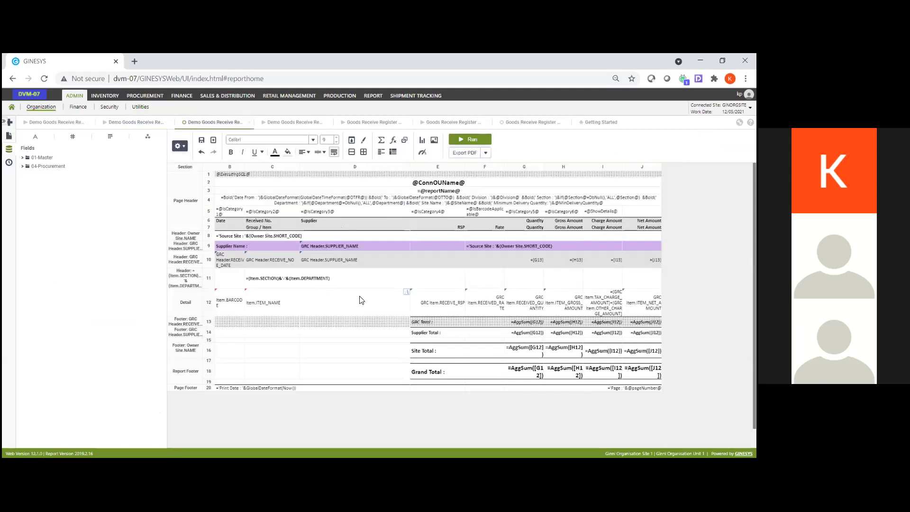
left_click(297, 281)
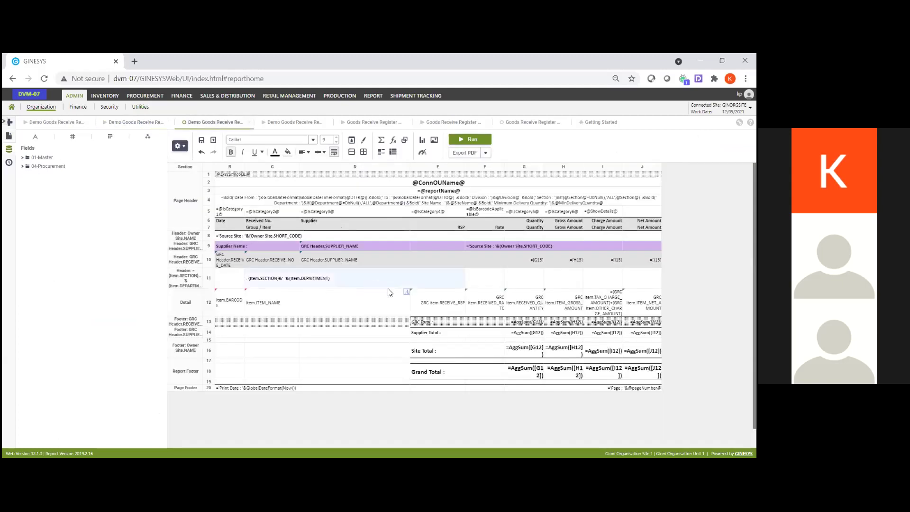
left_click(407, 305)
left_click(364, 140)
left_click(493, 279)
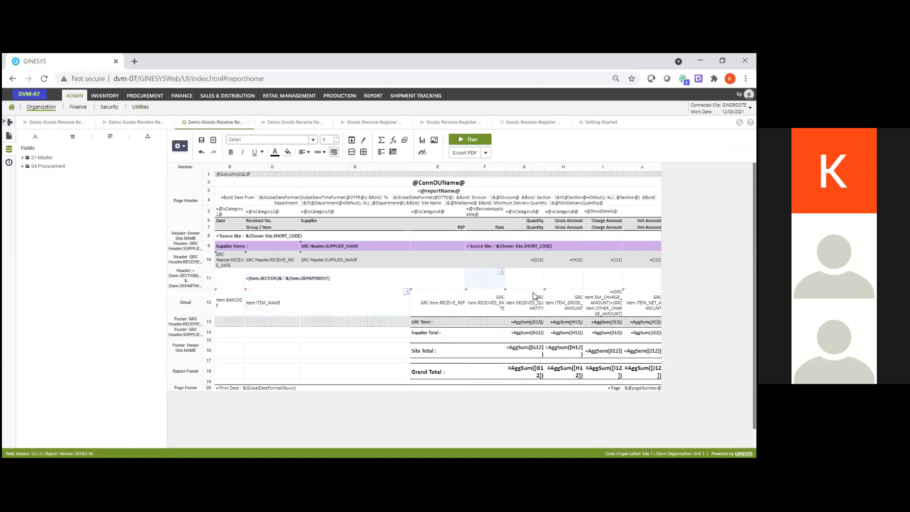
left_click(395, 293)
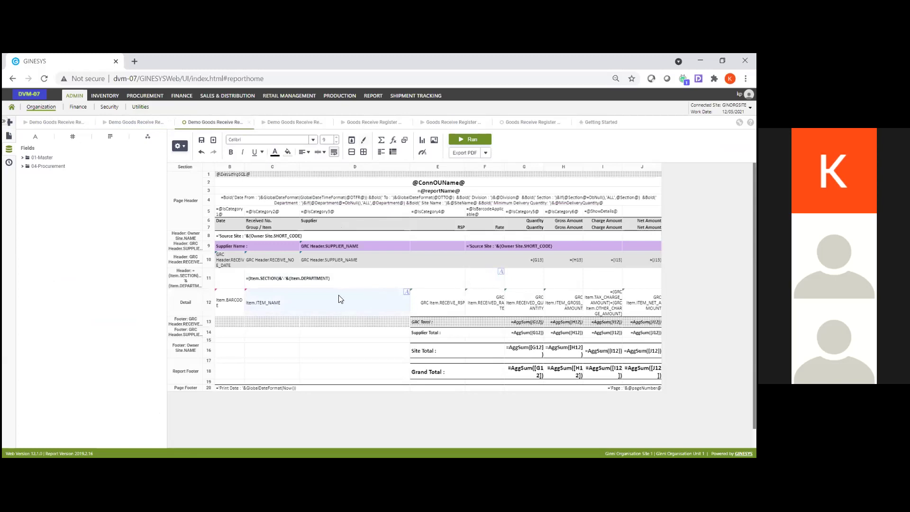
left_click(503, 286)
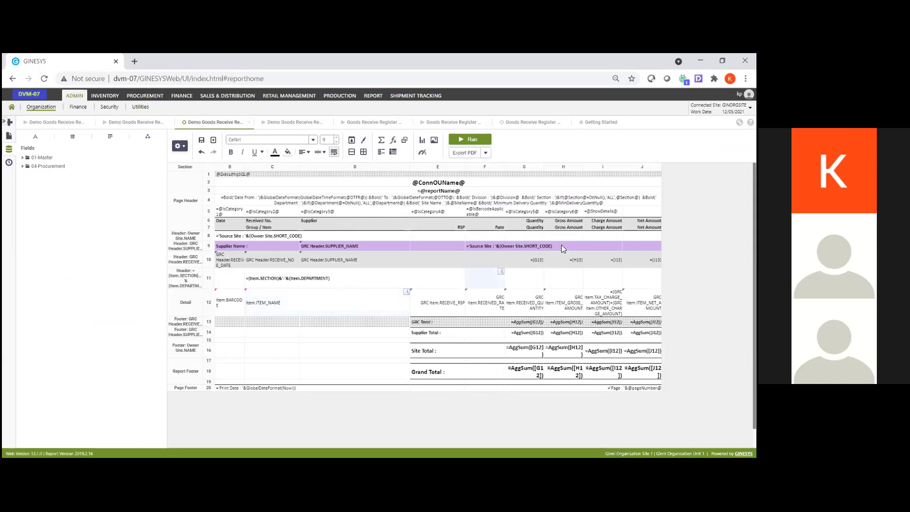
- Run the report with From Date set to 01-04-2020, accept the report filters, and review the receipts listed per supplier
left_click(468, 140)
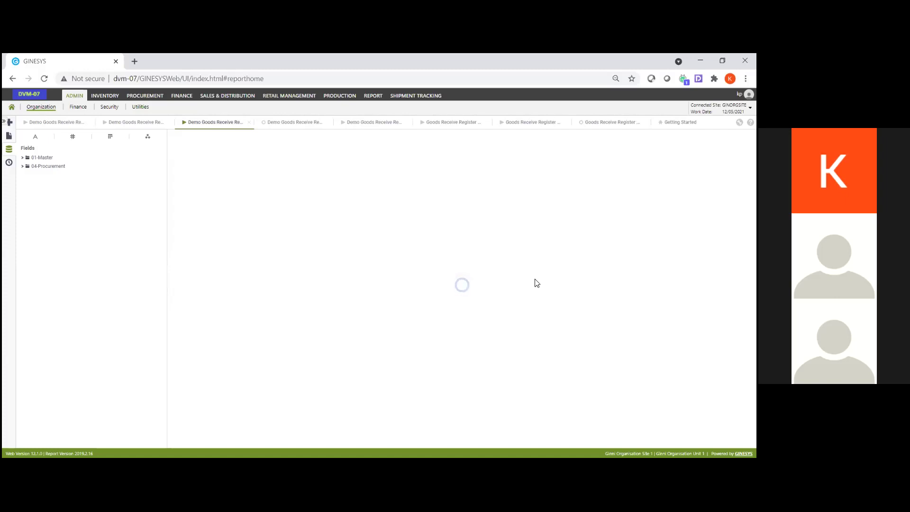
left_click(461, 181)
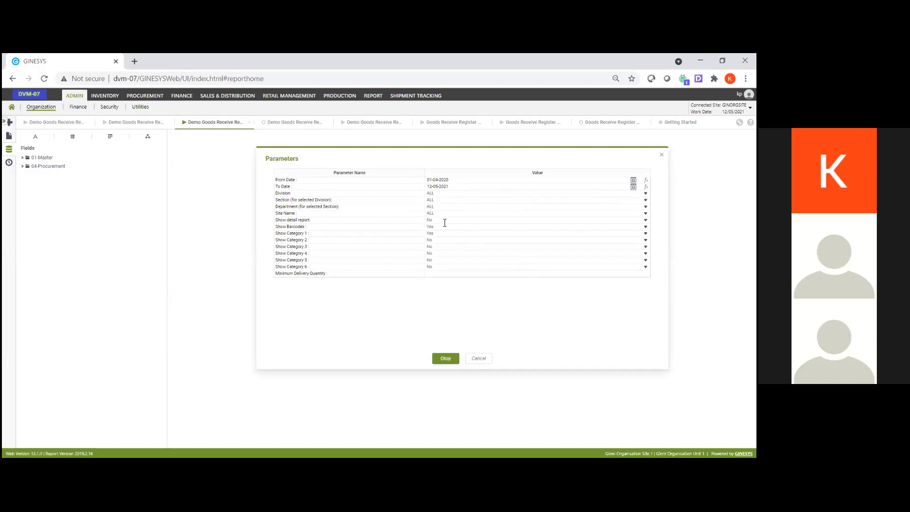
left_click(446, 359)
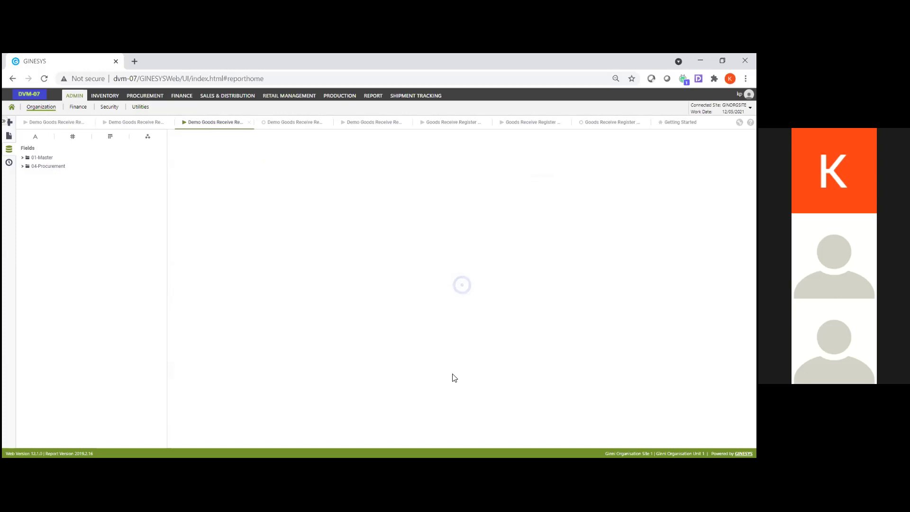
left_click(446, 432)
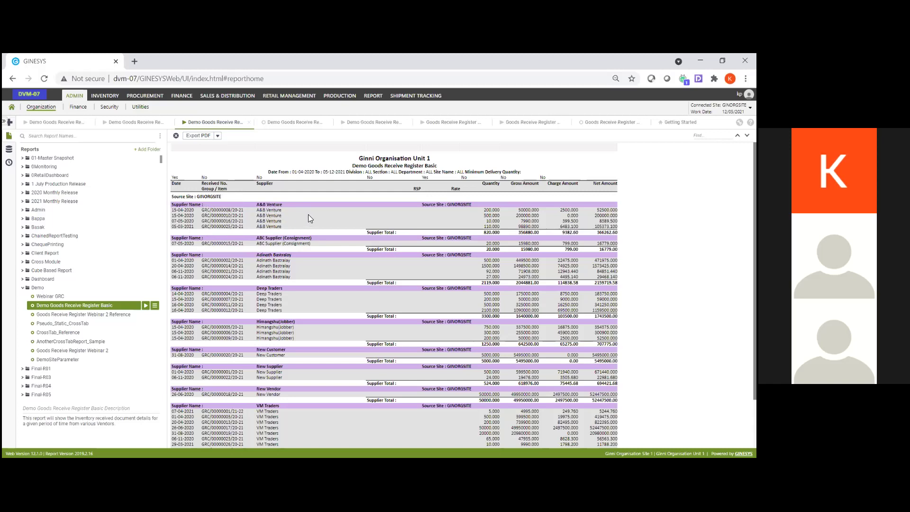
left_click_drag(257, 210, 459, 246)
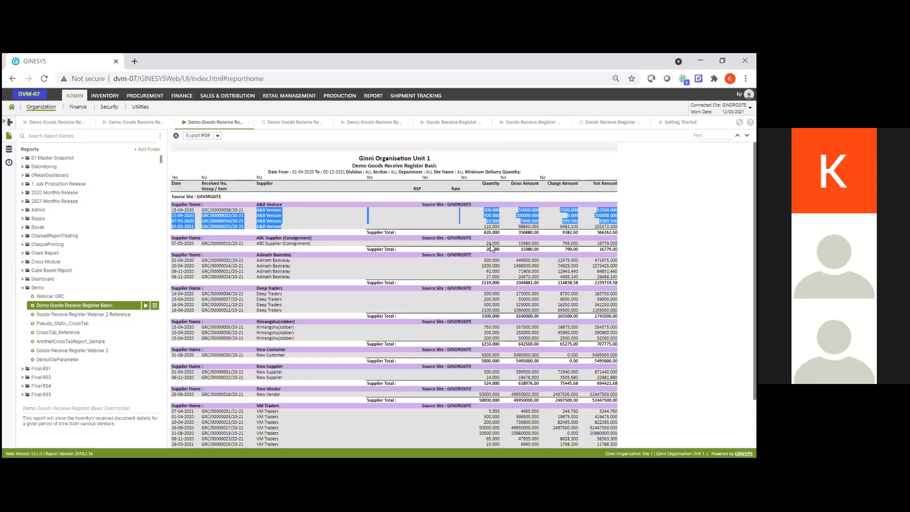
scroll(338, 220, "down", 2)
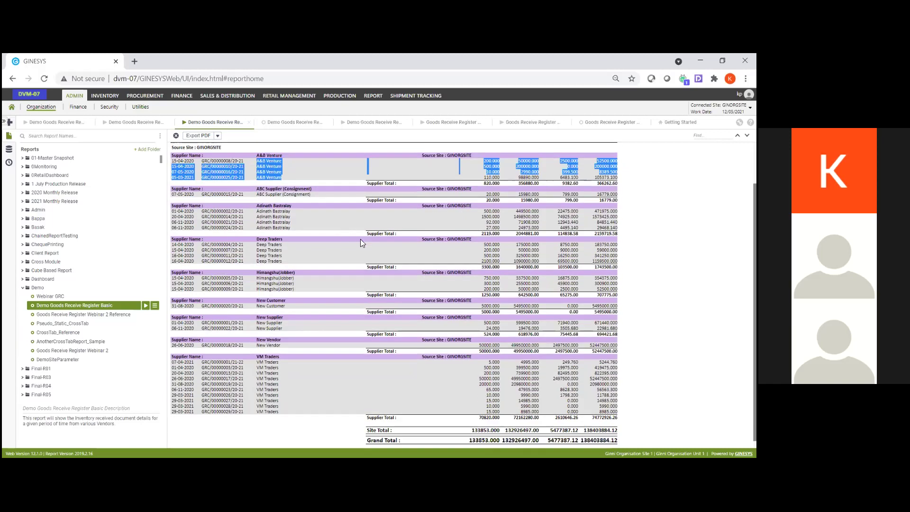
scroll(427, 298, "up", 2)
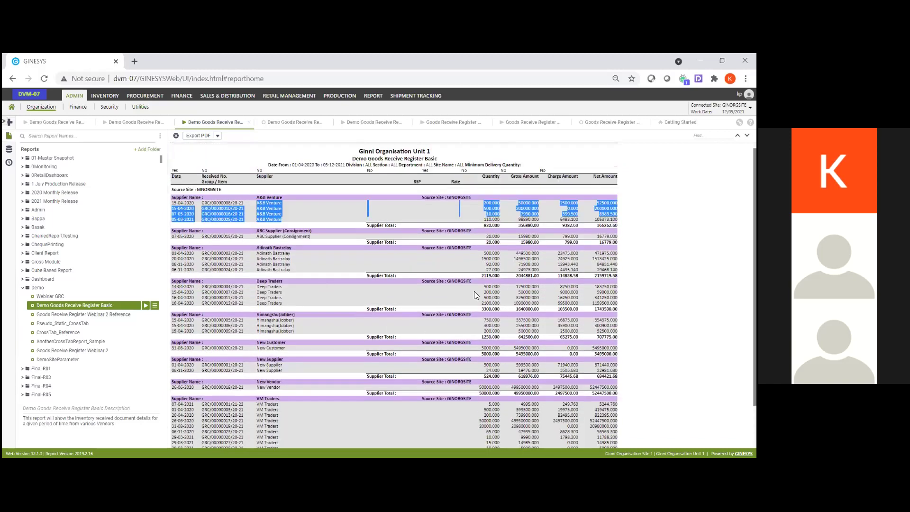
- Run the report with Show detail report set to Yes and review the item rows listed under each supplier
scroll(542, 285, "down", 2)
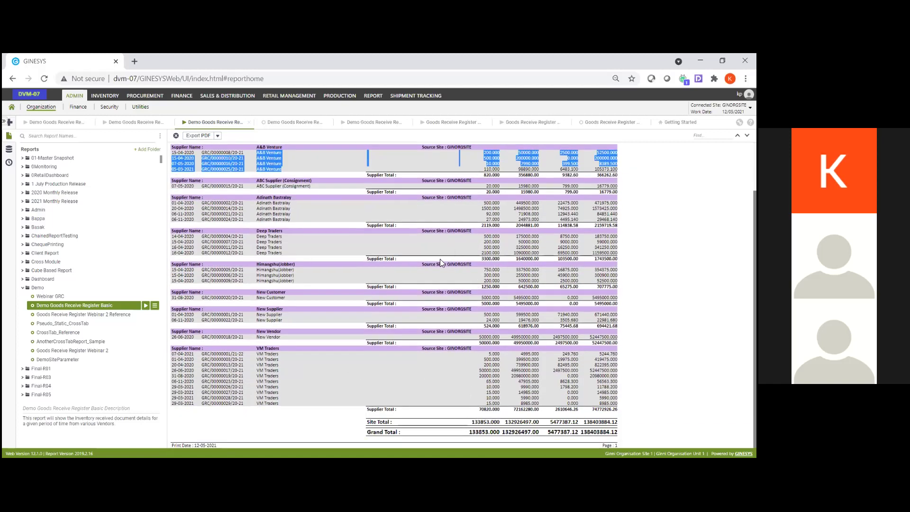
scroll(488, 332, "up", 2)
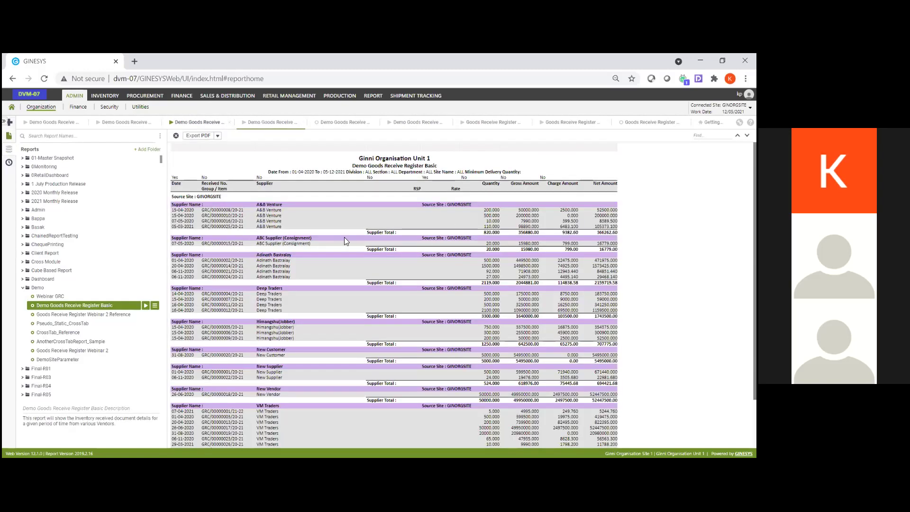
left_click(433, 238)
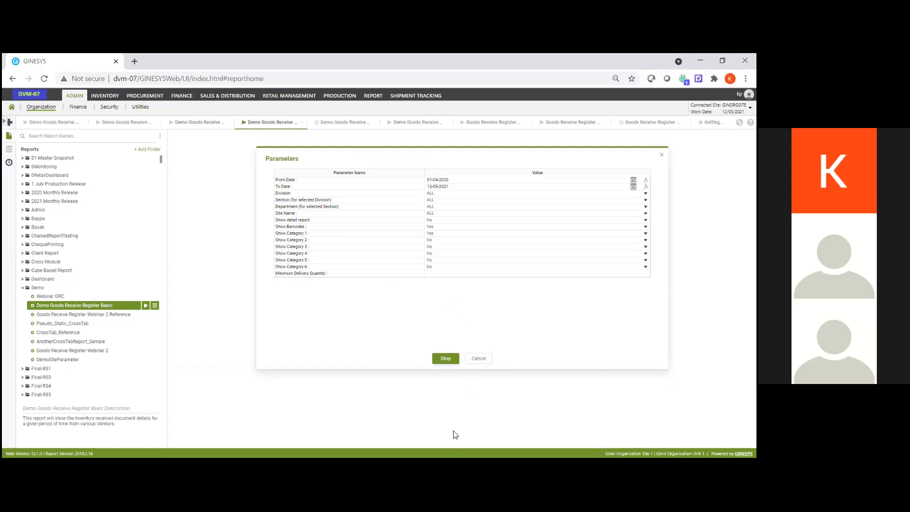
key("Return")
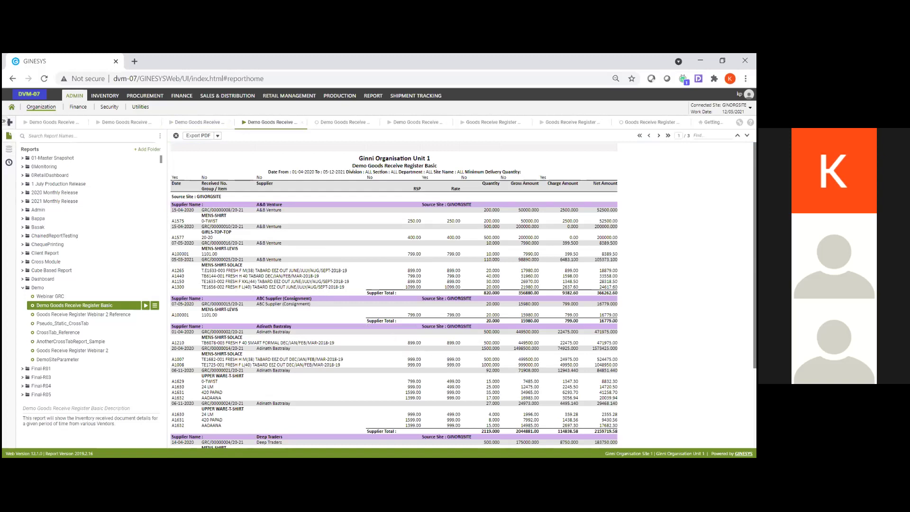
scroll(393, 294, "down", 2)
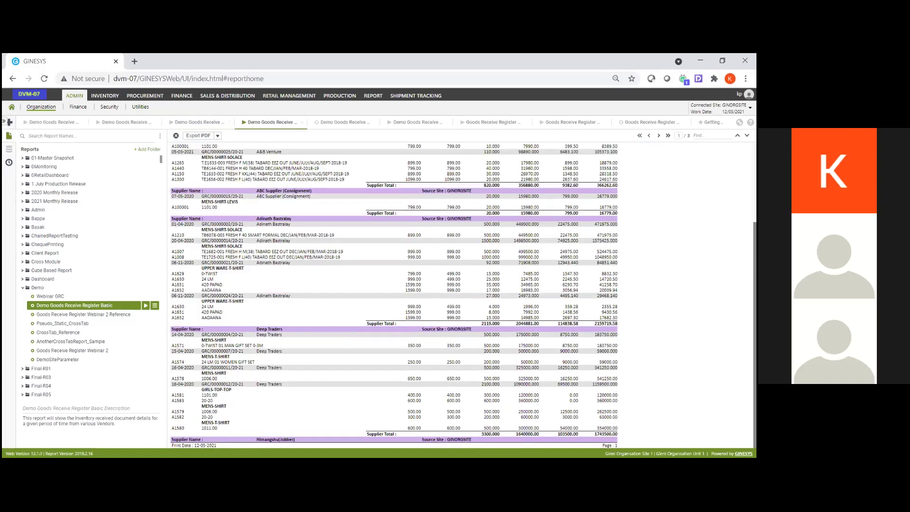
scroll(427, 264, "up", 2)
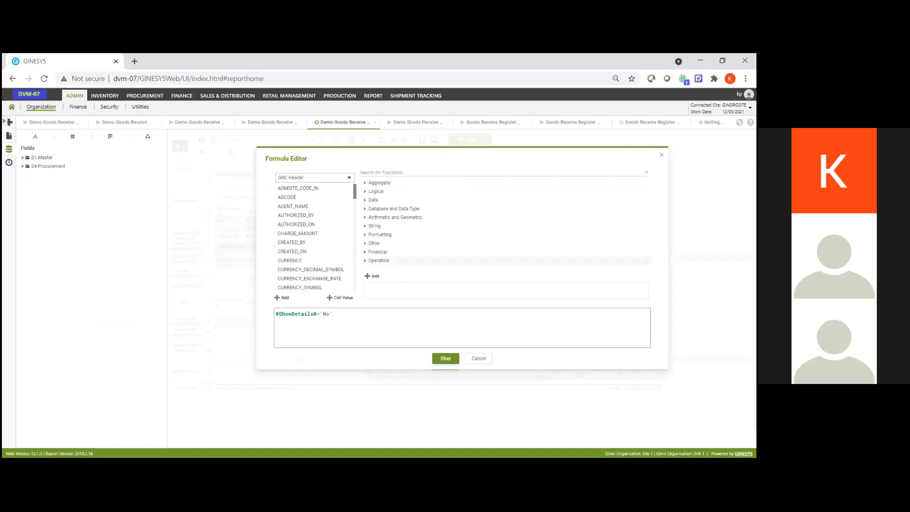
key("Return")
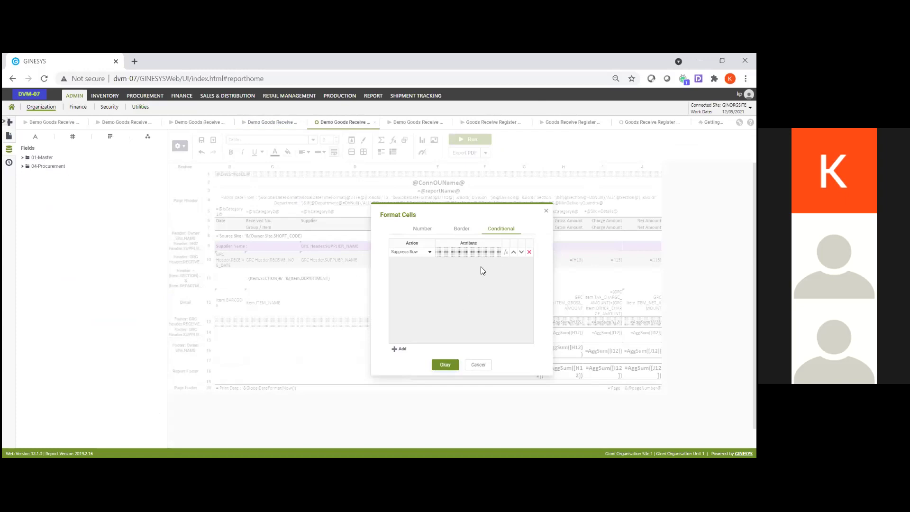
key("Return")
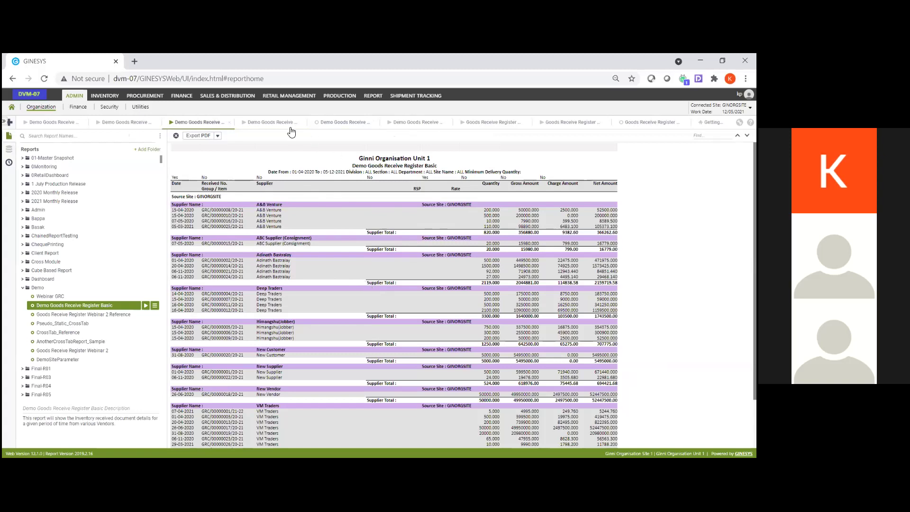
left_click(332, 124)
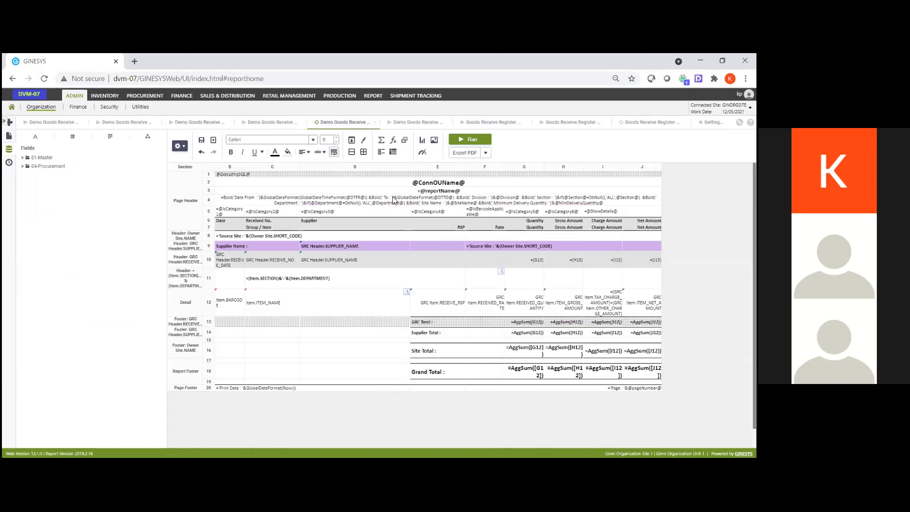
- Open the report filters and examine which parameters the Owner Site ADMOU_CODE and SITECODE filters use
left_click(186, 149)
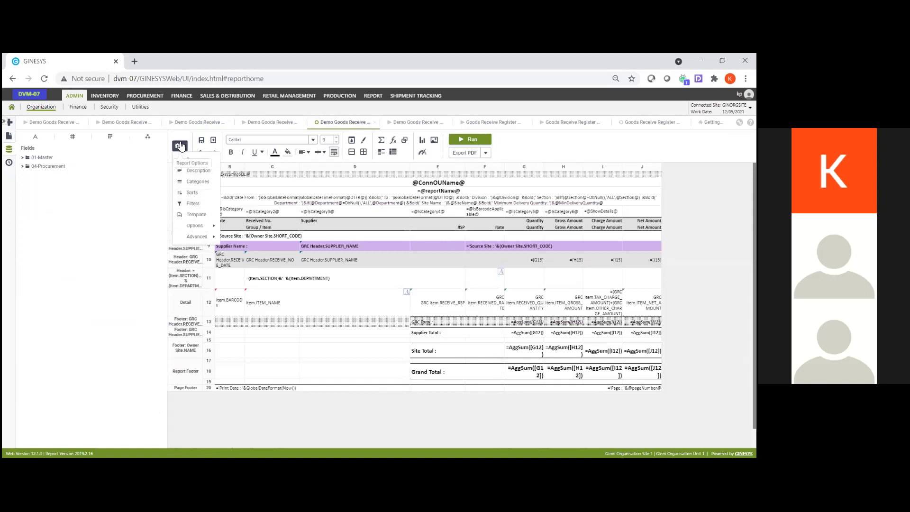
left_click(412, 251)
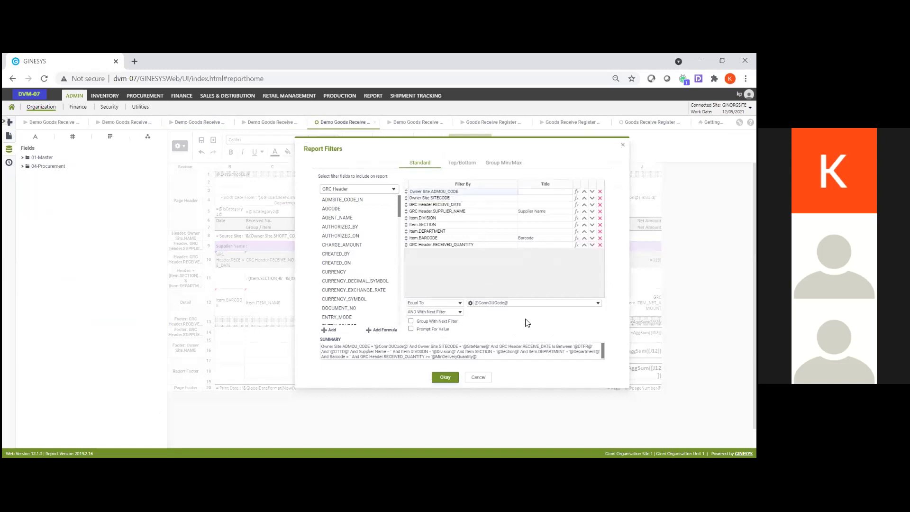
double_click(494, 303)
left_click(450, 198)
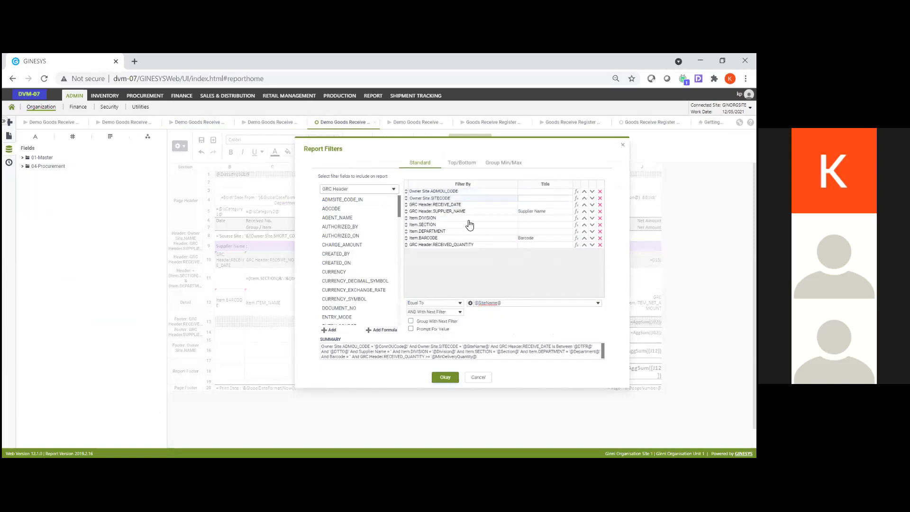
left_click_drag(502, 303, 429, 300)
- Change the condition of the GRC Header.SUPPLIER_NAME filter to Is One Of
left_click(502, 212)
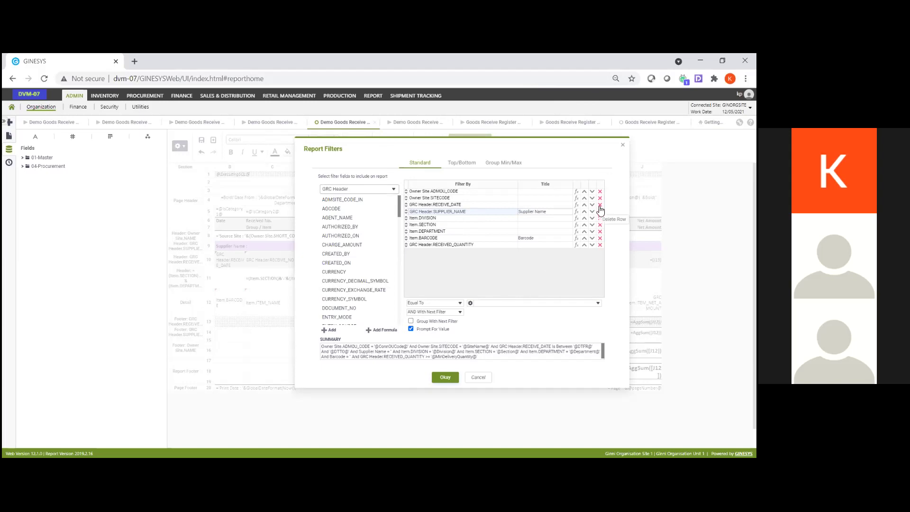
left_click(460, 304)
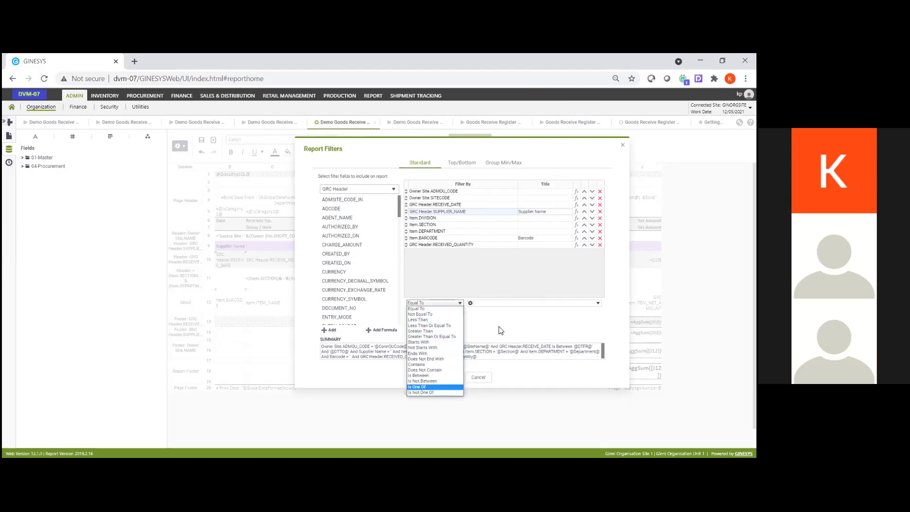
left_click(529, 303)
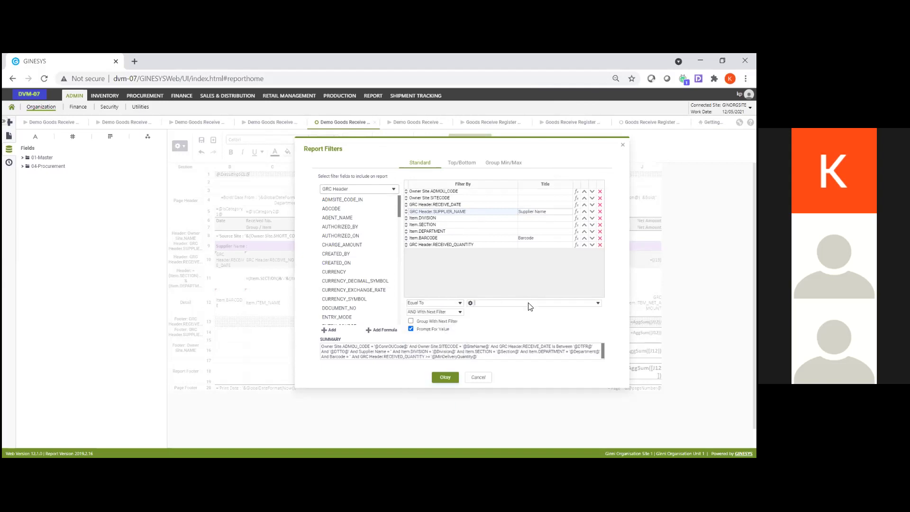
left_click(459, 303)
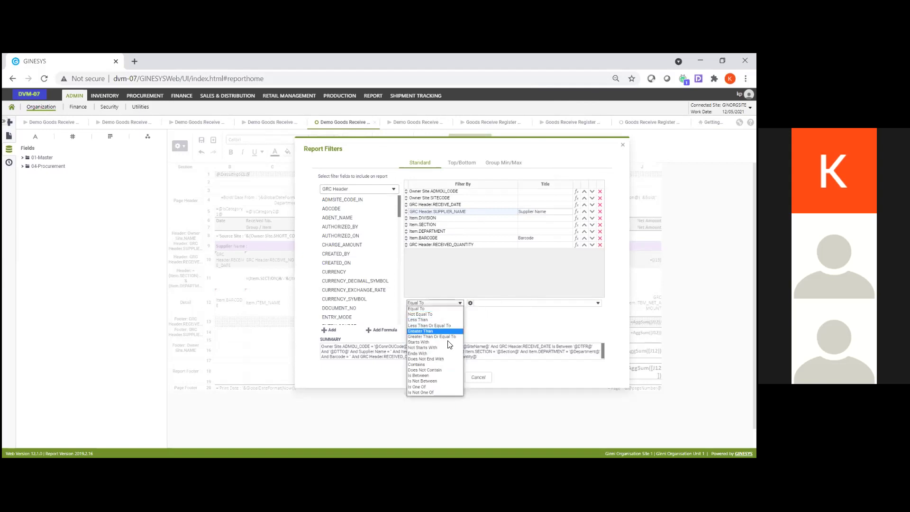
left_click(436, 388)
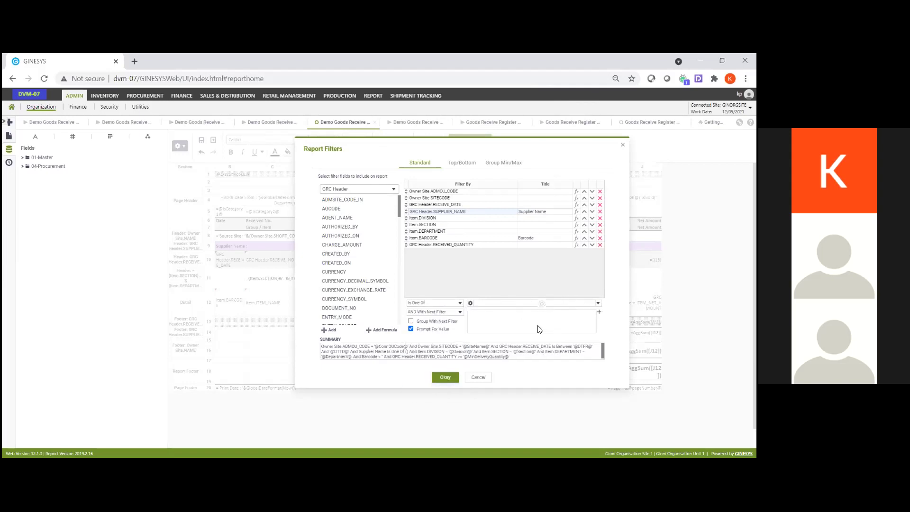
left_click(509, 303)
- Change the Item.BARCODE filter's condition to Is One Of and move it to the start of the filter order
left_click(491, 238)
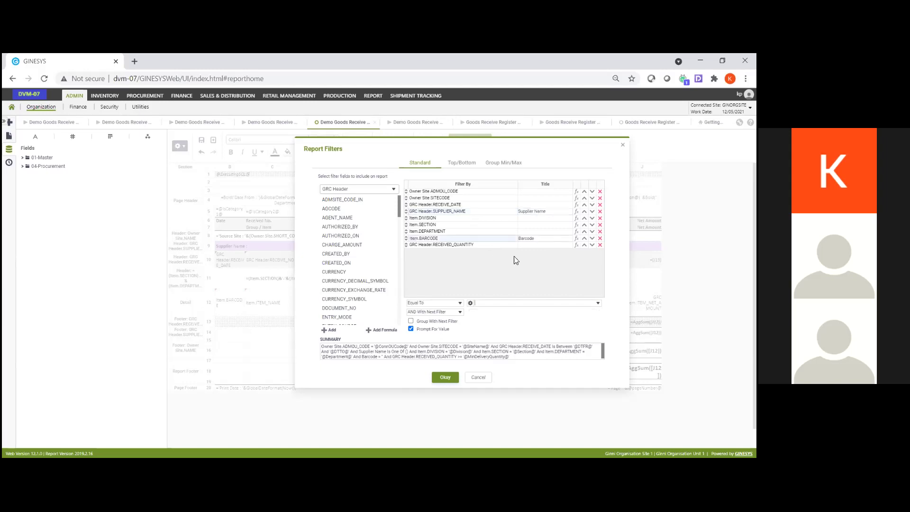
left_click(461, 304)
left_click(446, 389)
left_click(597, 303)
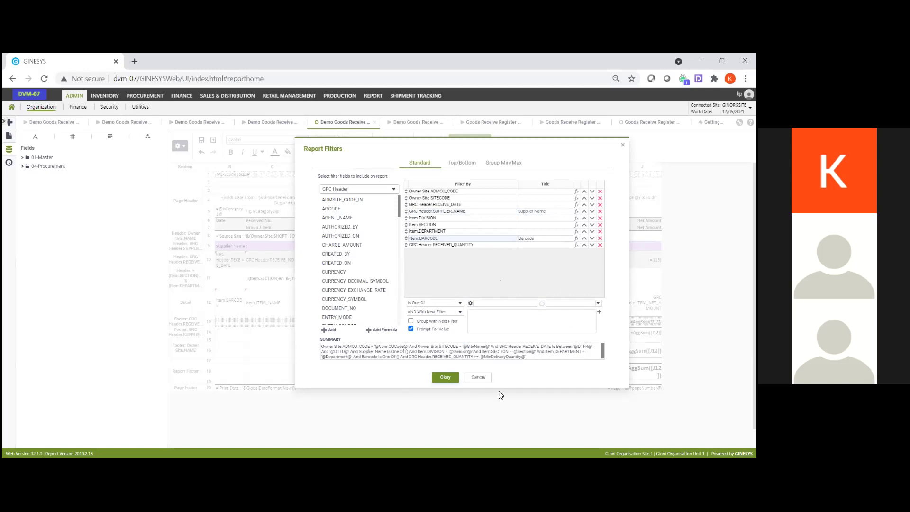
left_click(537, 269)
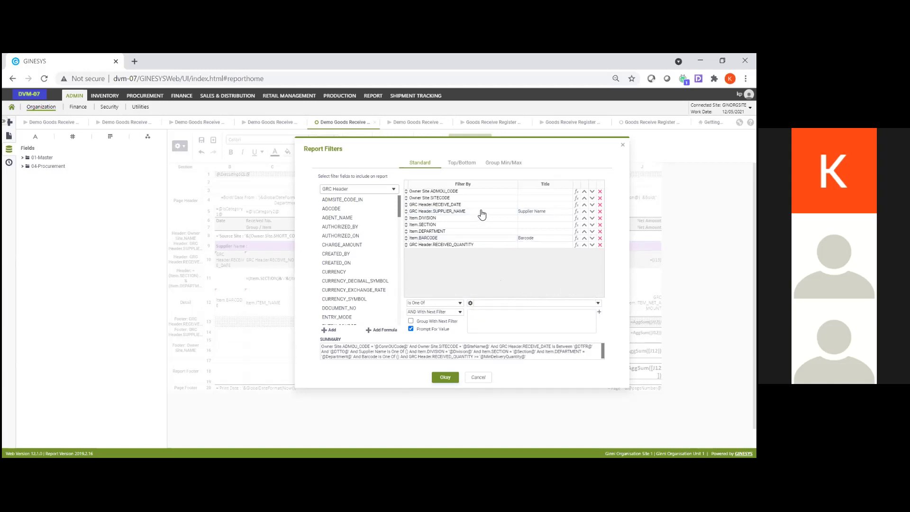
left_click_drag(439, 240, 454, 193)
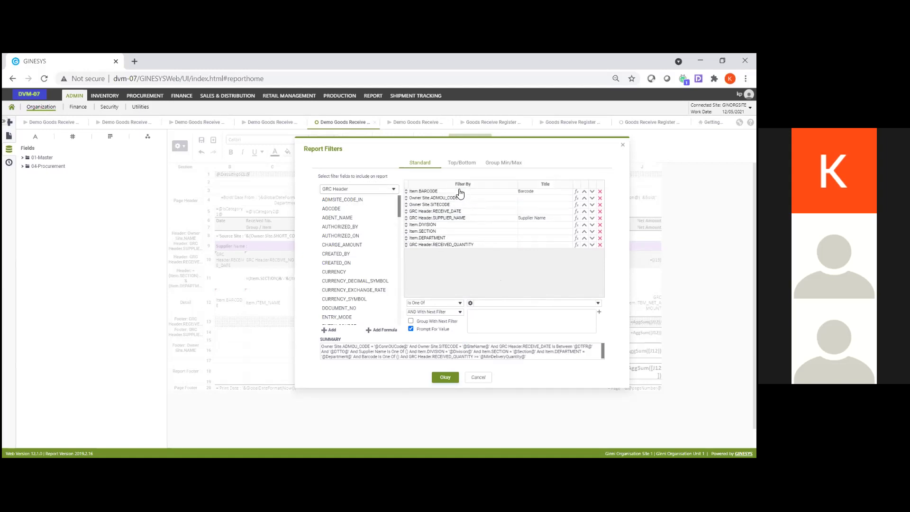
left_click(459, 192)
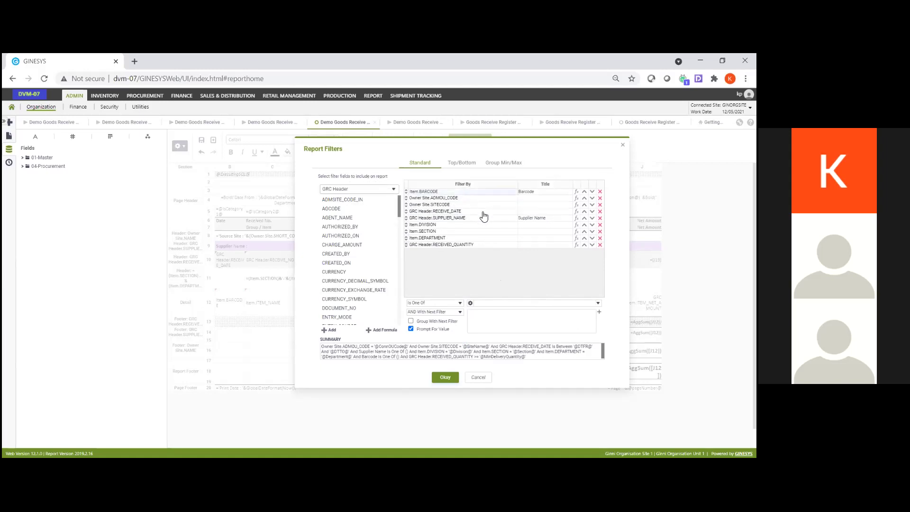
- Select A1040, A1041, A1043, A1047 and A1038 as the values of the Barcode filter
left_click(599, 304)
scroll(520, 354, "down", 3)
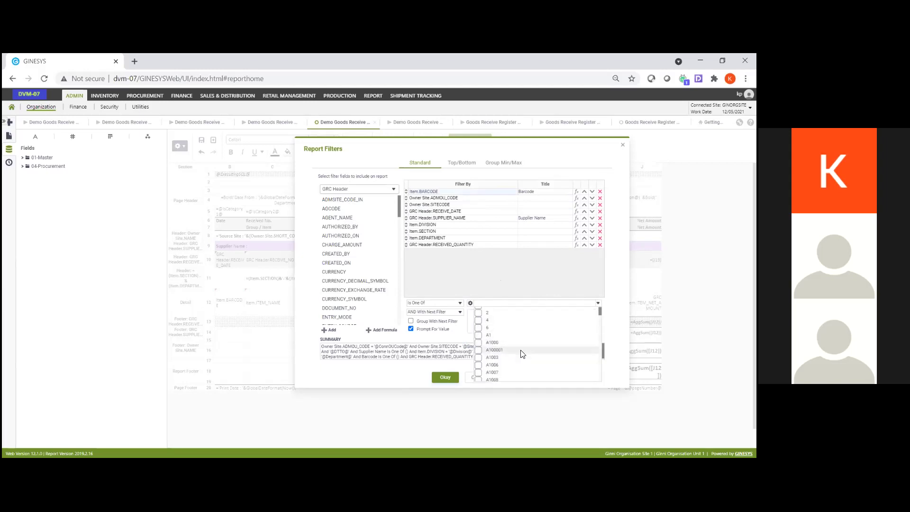
scroll(523, 357, "down", 3)
left_click(479, 328)
left_click(478, 335)
left_click(479, 350)
left_click(479, 379)
left_click(521, 313)
- Look up barcodes starting with ABH and add ABHRA-BUNDLE to the Barcode filter's values
left_click(521, 304)
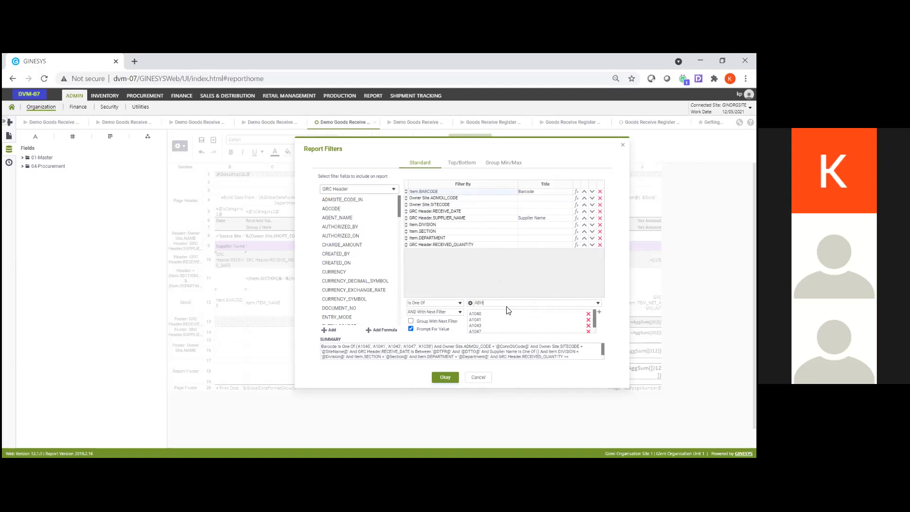
left_click(599, 303)
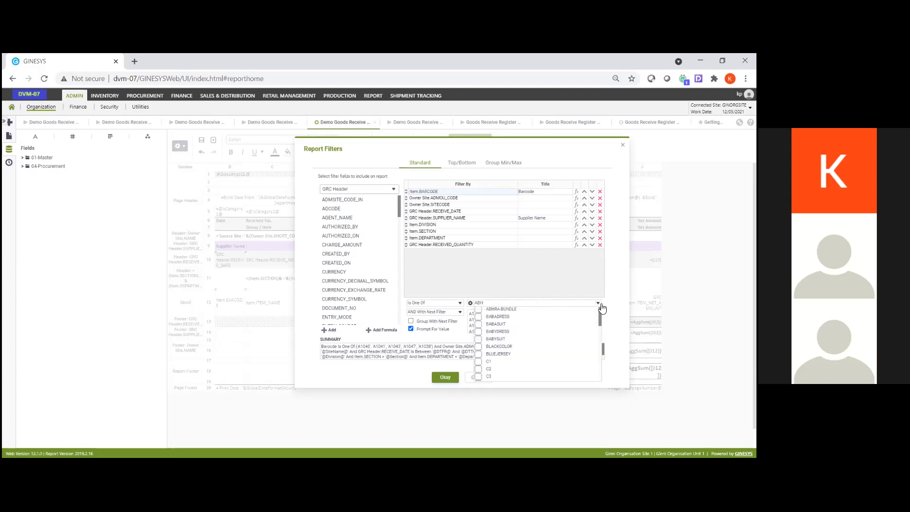
left_click(483, 310)
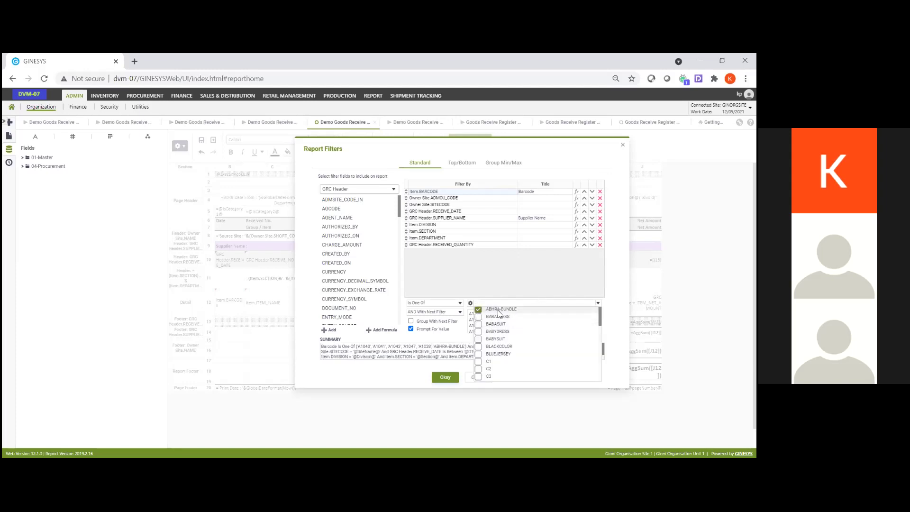
left_click(500, 304)
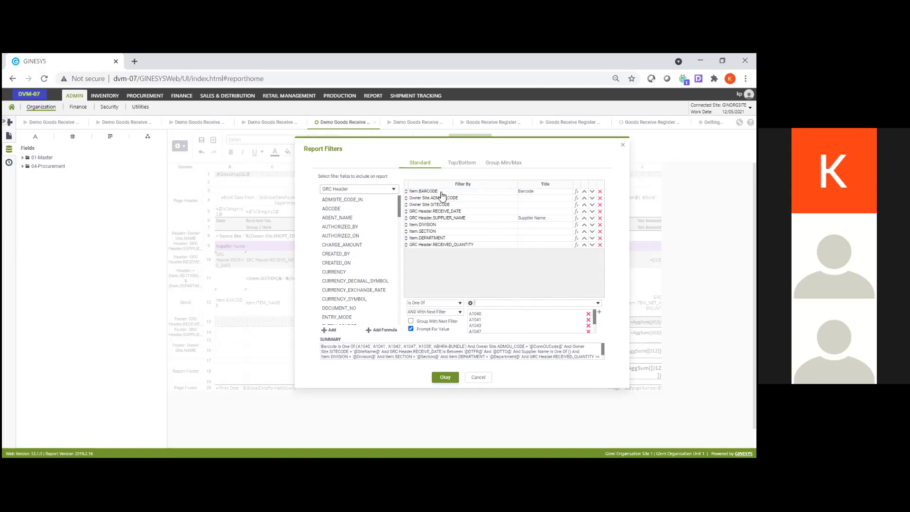
- Move the Supplier Name filter ahead of the Barcode filter so it comes first in the filter order
left_click_drag(458, 218, 460, 199)
left_click(471, 200)
left_click_drag(496, 198, 515, 192)
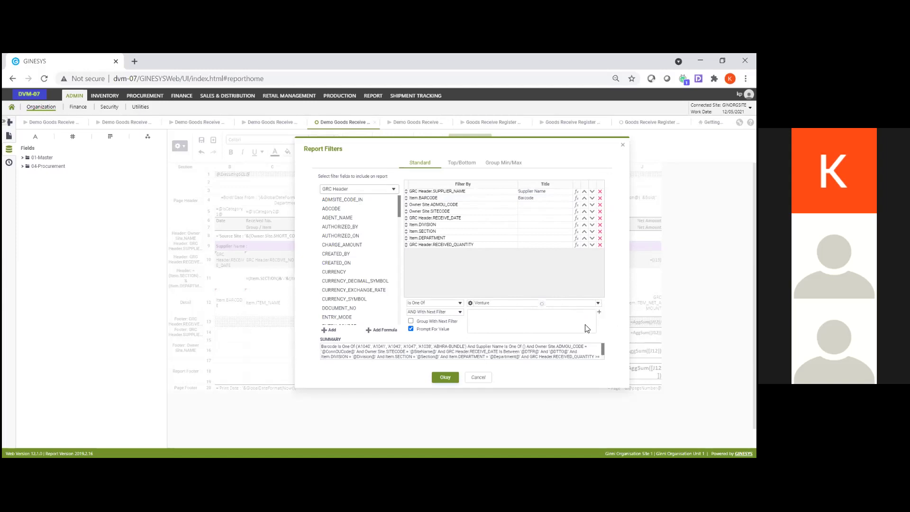
- Switch the supplier value lookup to Contains, search for Venture and add A&B Venture to the Supplier Name filter
left_click(470, 303)
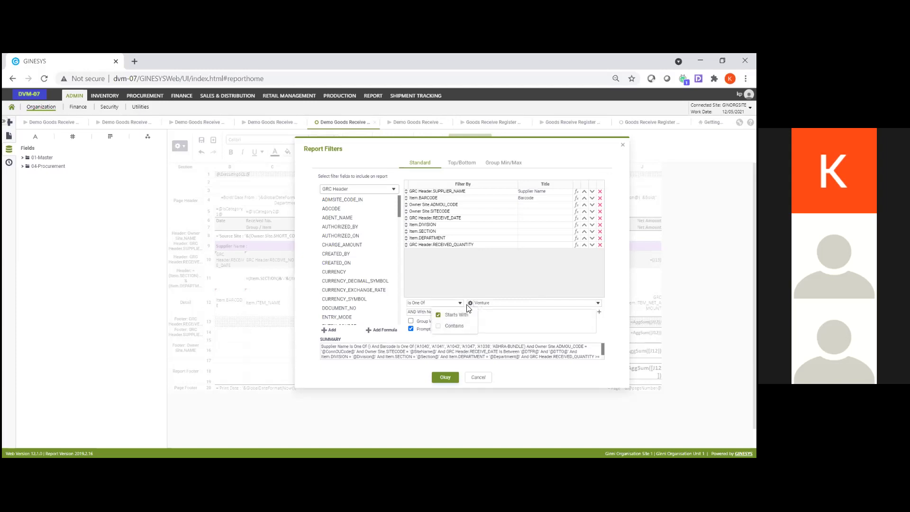
left_click(441, 327)
left_click(472, 306)
left_click(495, 304)
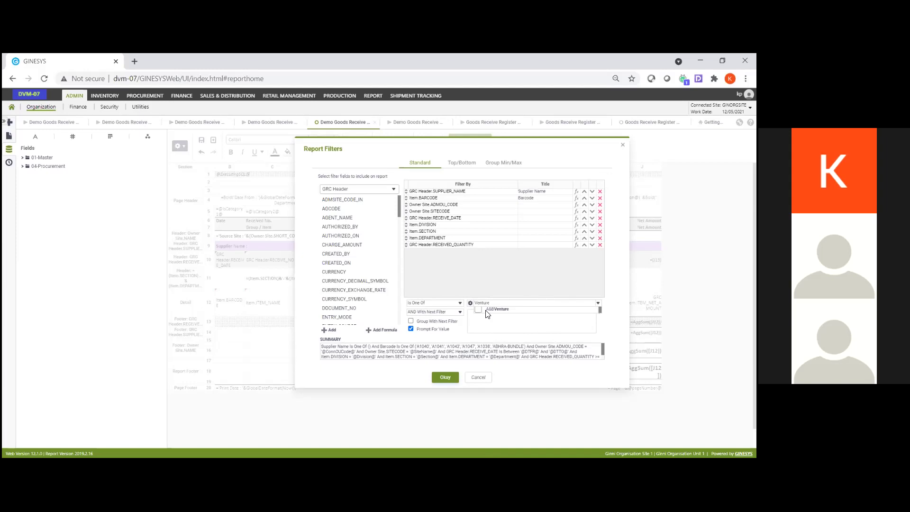
left_click(479, 309)
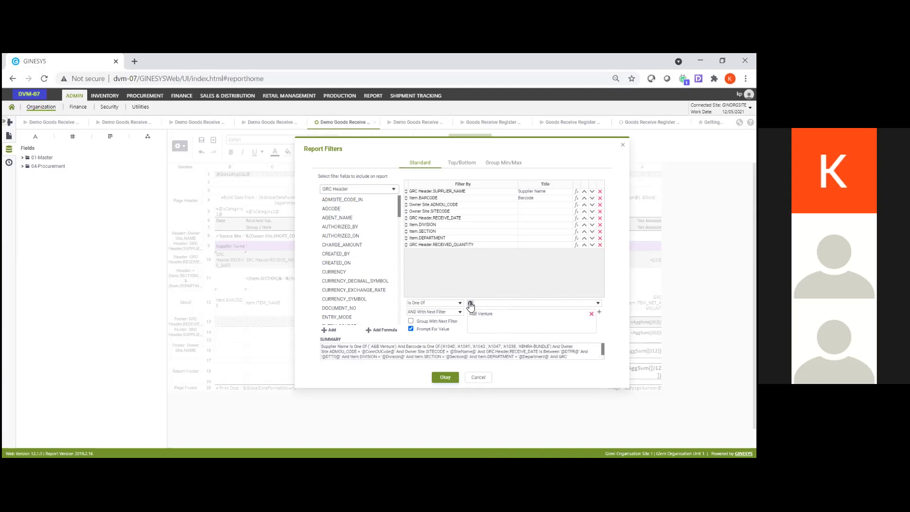
- Add Adinath Bastralay to the Supplier Name filter's values and accept the report filters
left_click(492, 305)
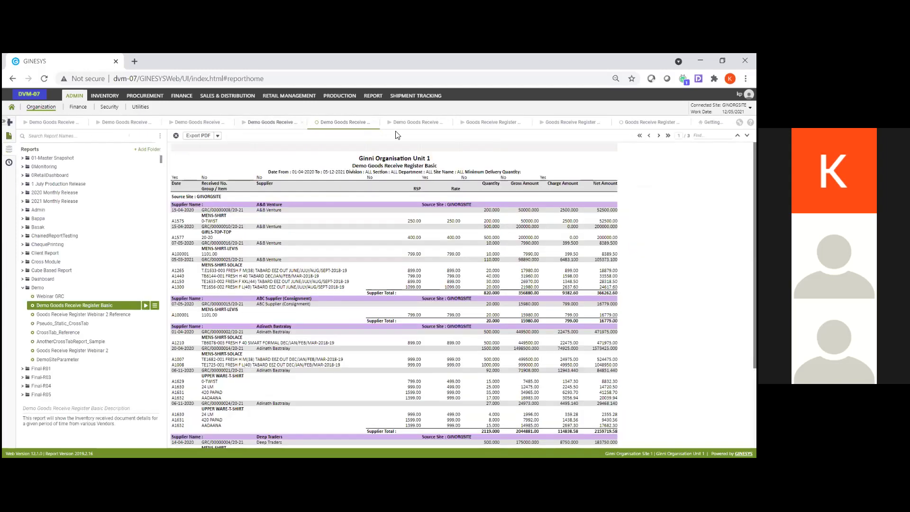
left_click(335, 122)
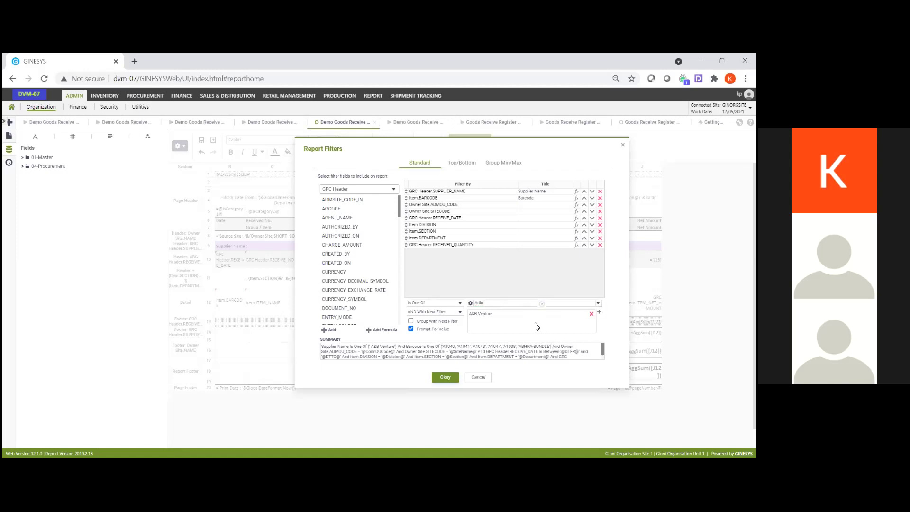
left_click(481, 313)
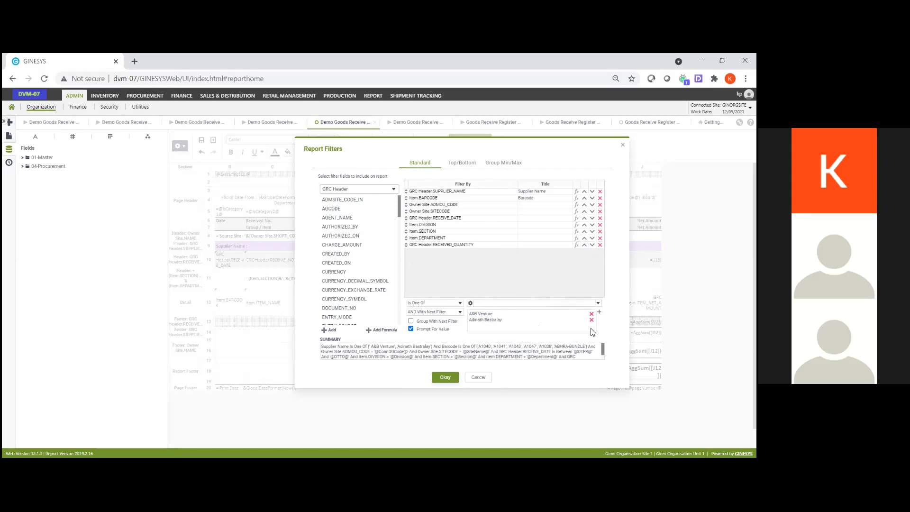
left_click(446, 379)
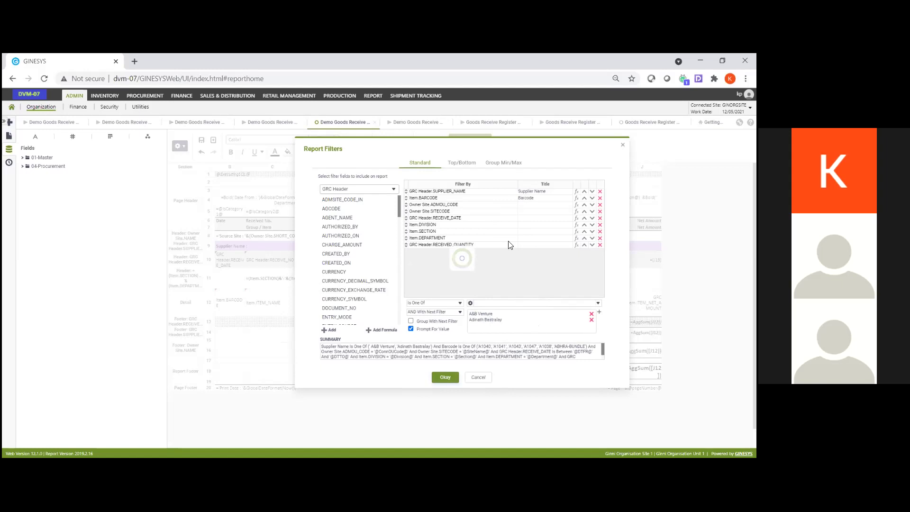
- Run the report with the default parameters and the saved Supplier Name and Barcode filter values
left_click(469, 141)
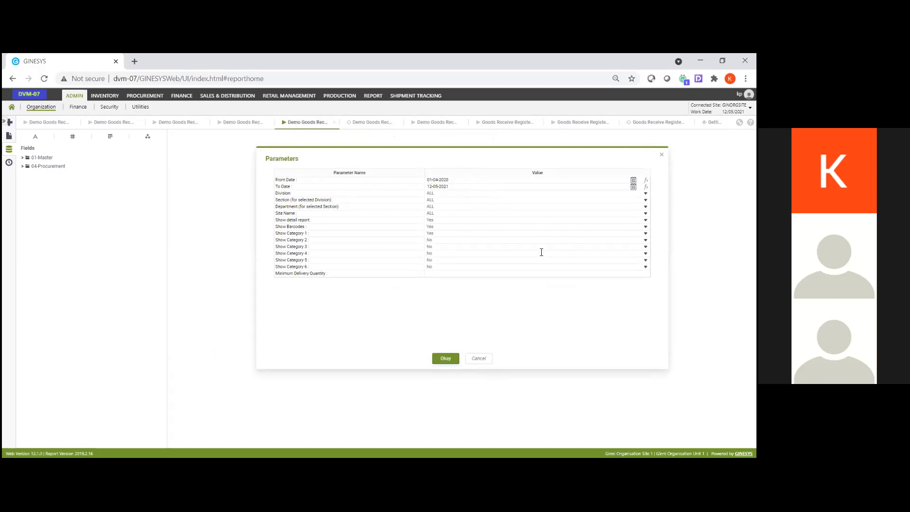
left_click(446, 360)
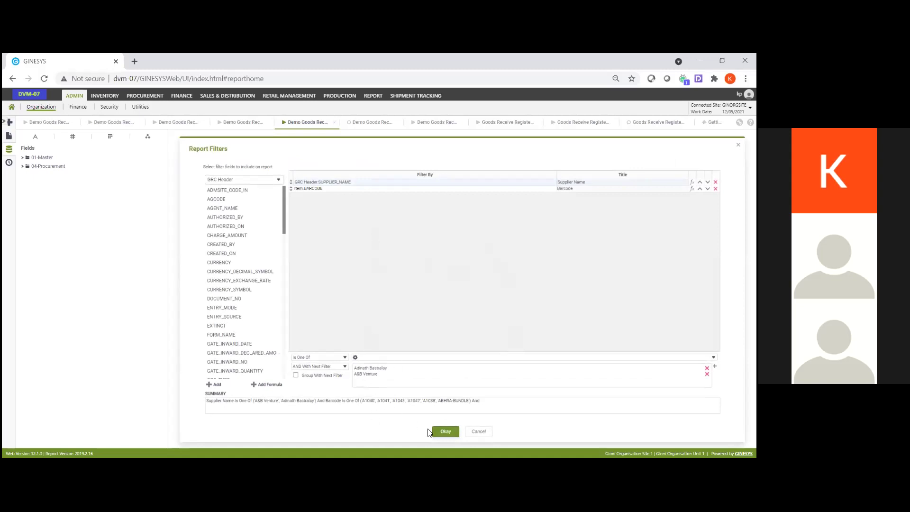
left_click(446, 432)
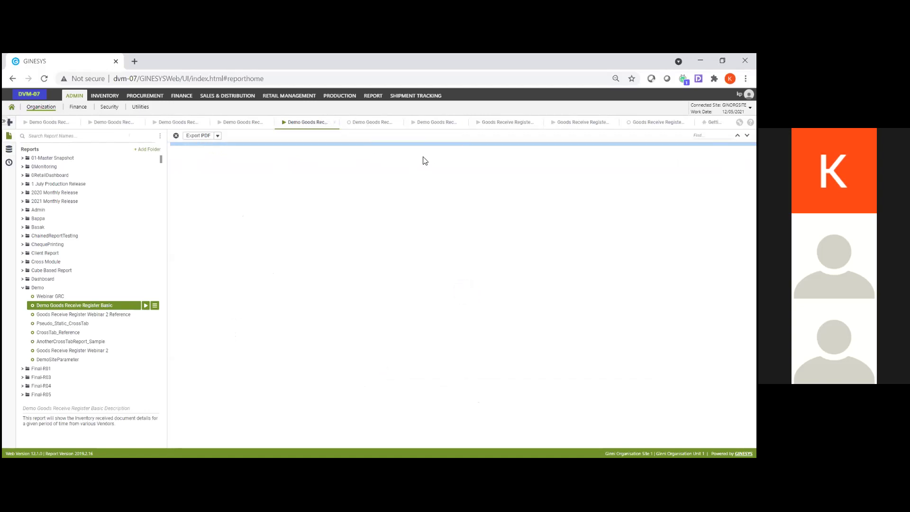
- Run the report again with default parameters, keeping the Supplier Name values but leaving the Barcode filter without values
left_click(360, 124)
left_click(476, 154)
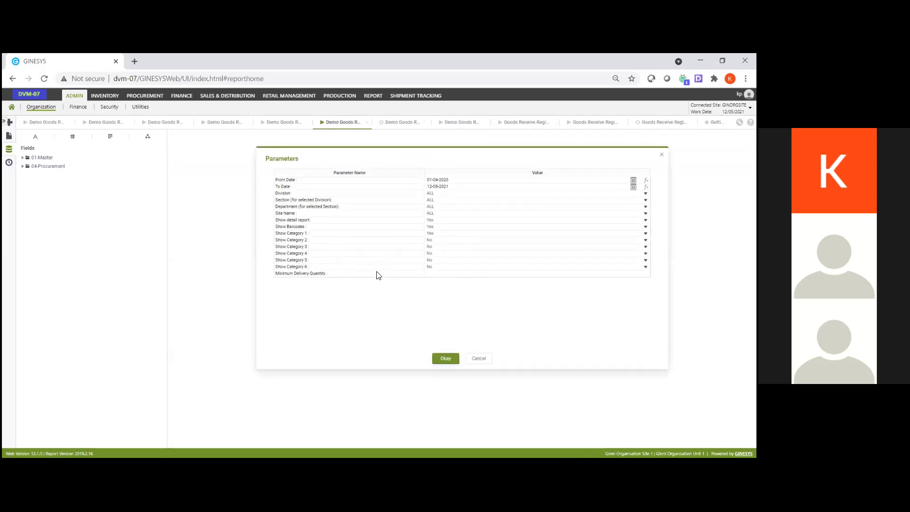
left_click(443, 359)
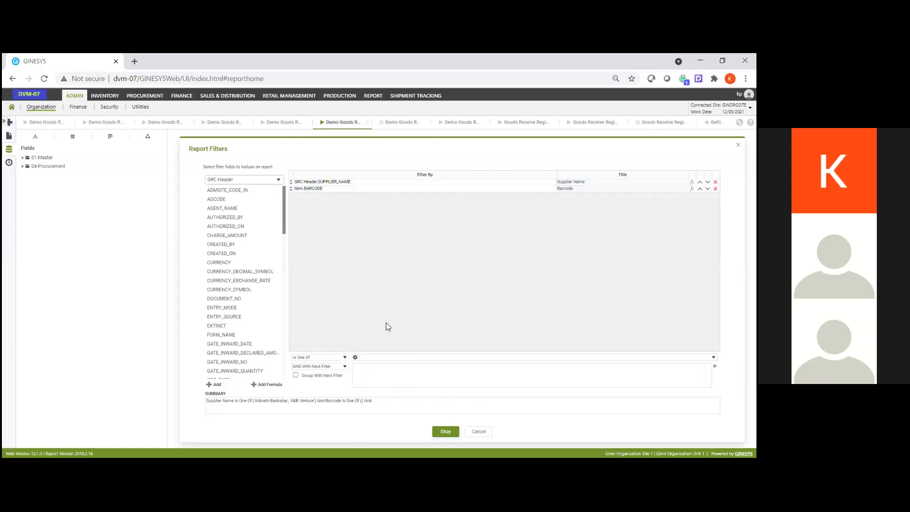
left_click(446, 433)
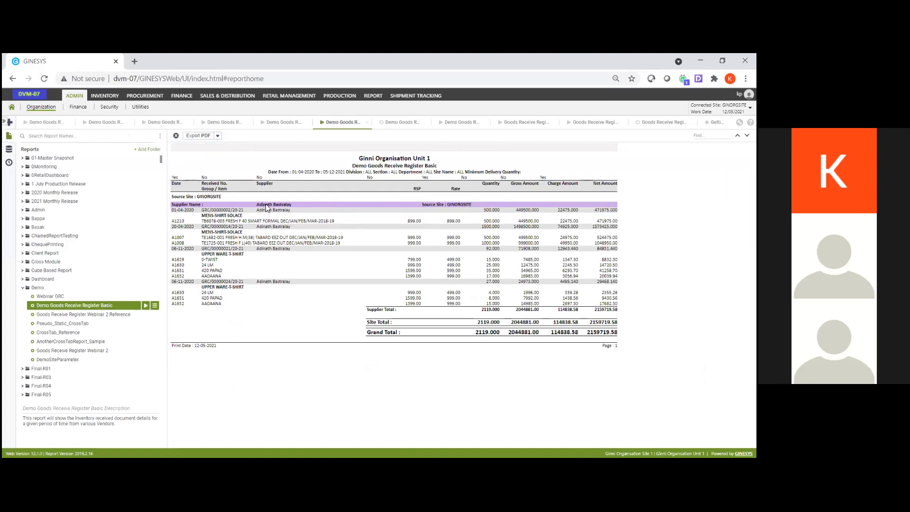
- Compare the suppliers in the filtered report output with those in the earlier unfiltered run
left_click_drag(258, 204, 292, 201)
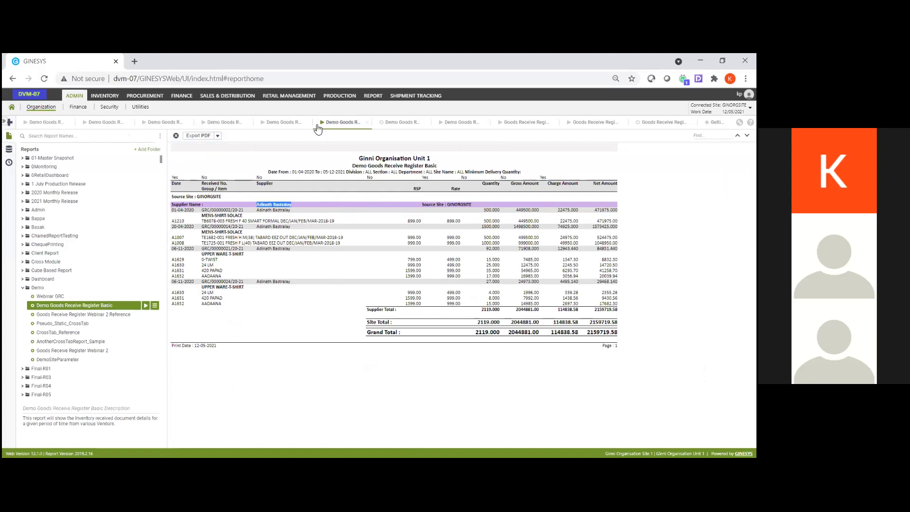
left_click(280, 123)
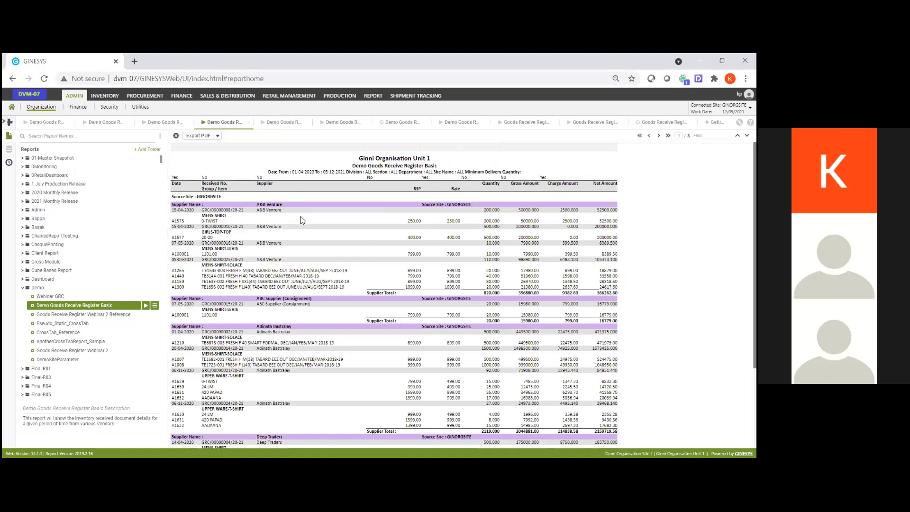
left_click(338, 122)
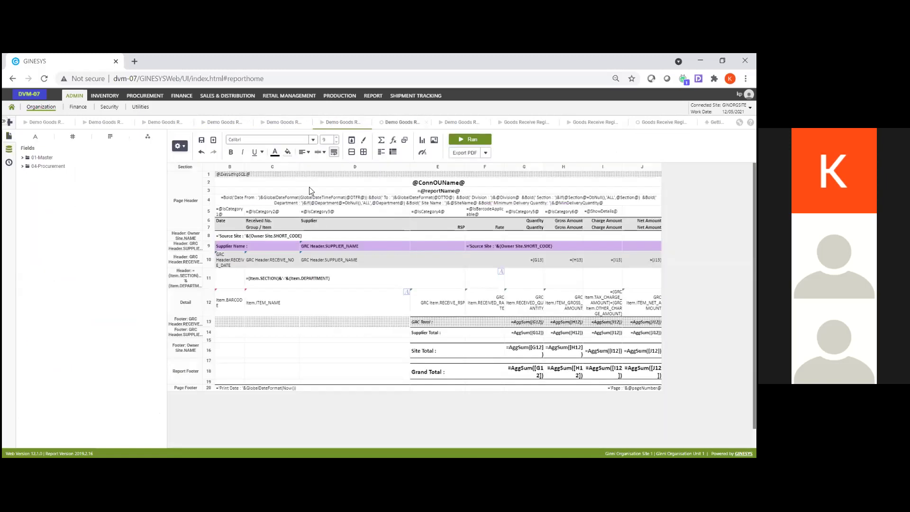
- Open the report design's filters and check the AND/OR joining options of the GRC Header RECEIVE_DATE filter
left_click(180, 146)
mouse_move(204, 226)
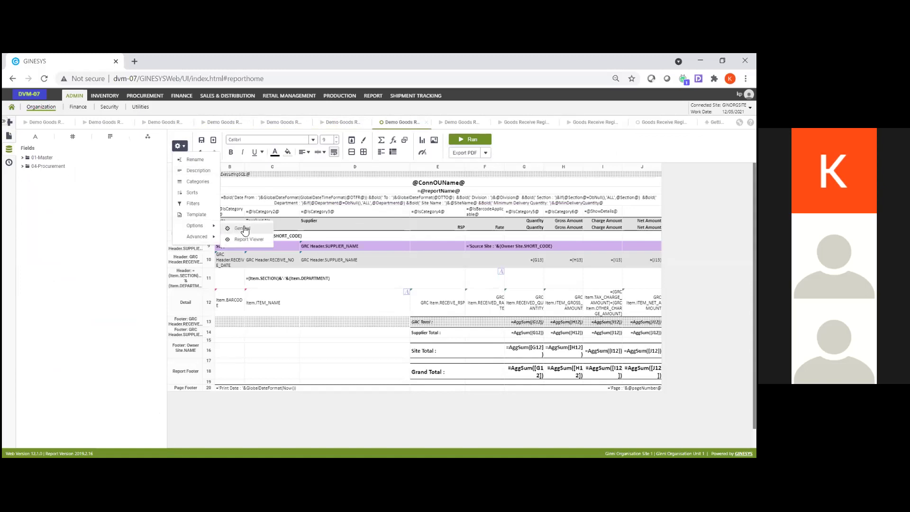
left_click(193, 203)
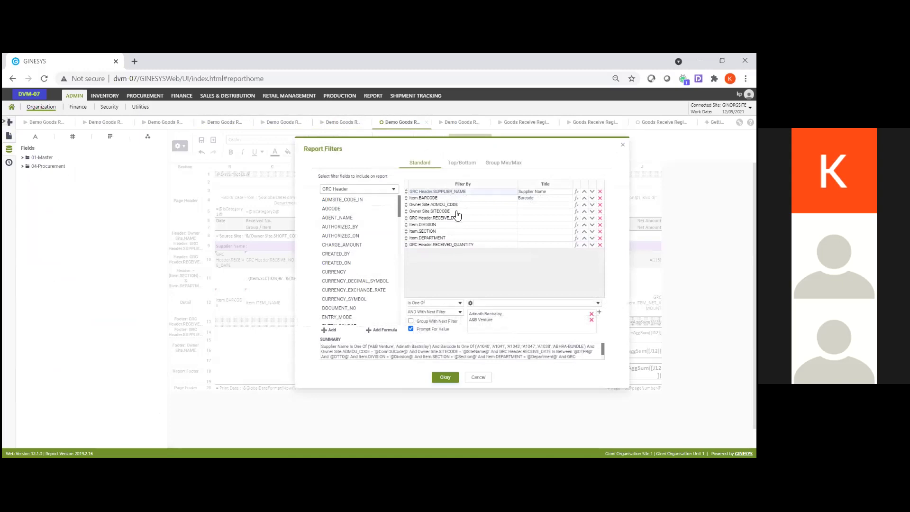
left_click(455, 218)
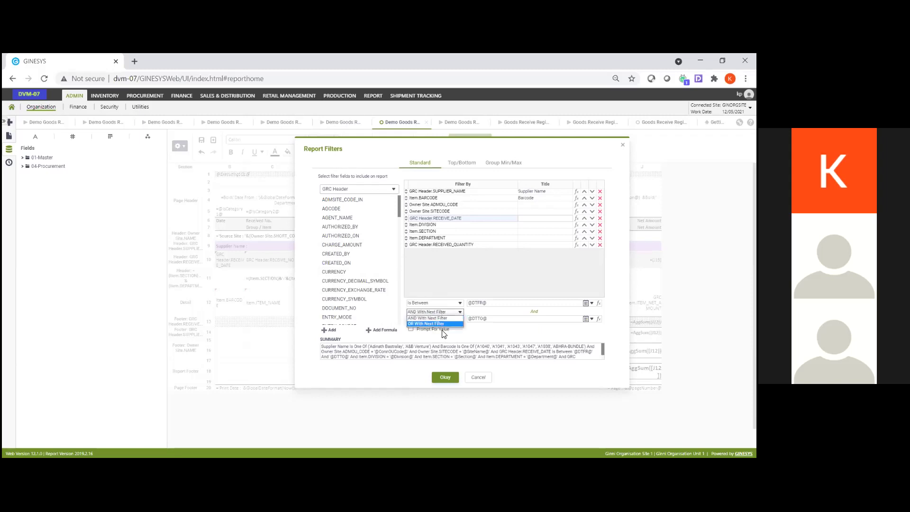
left_click(472, 294)
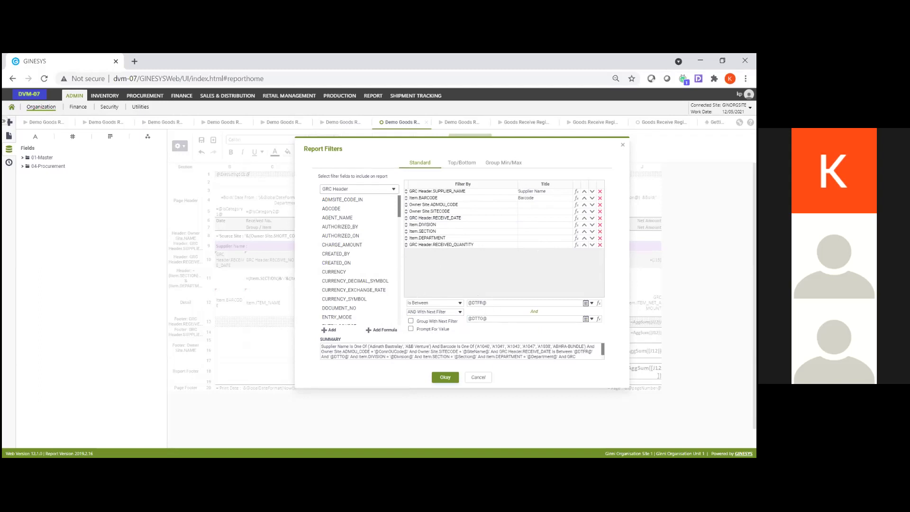
left_click(440, 312)
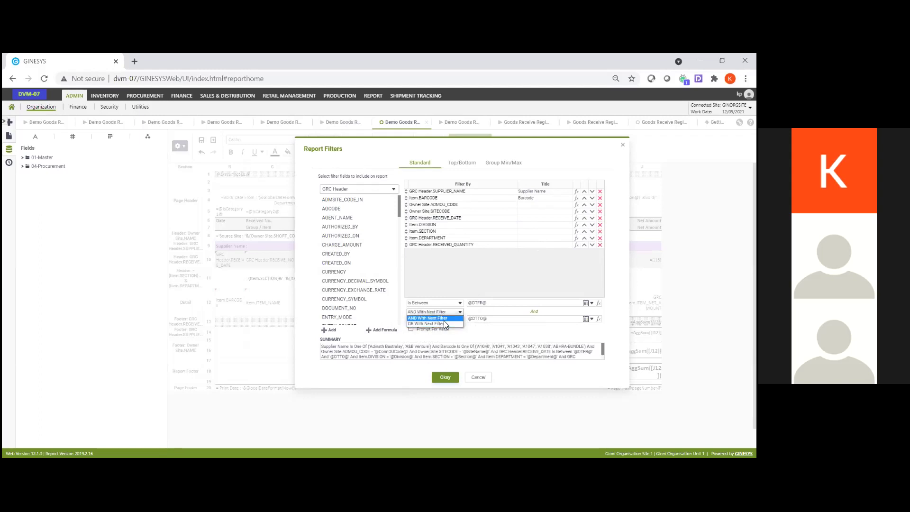
left_click(484, 267)
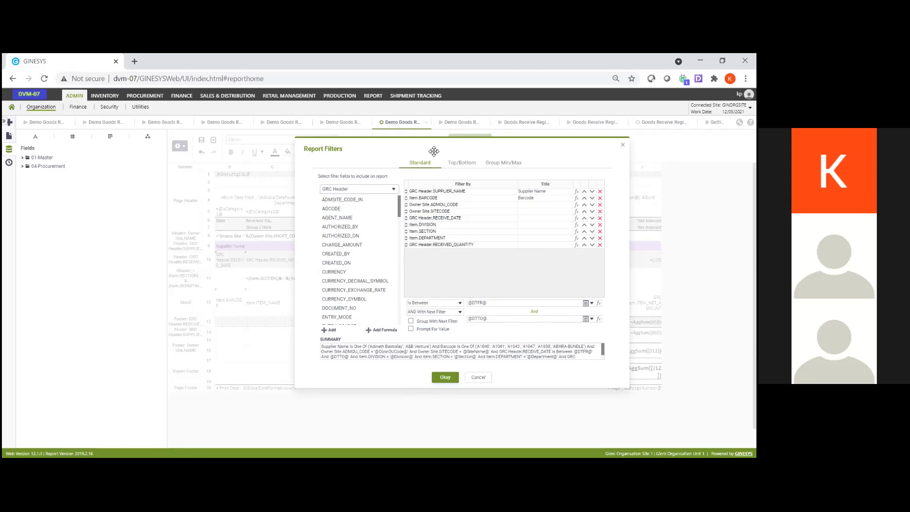
- Enlarge the Report Filters dialog and examine how the filter summary combines the site, date and item conditions
left_click_drag(432, 151, 339, 126)
left_click_drag(527, 383, 609, 409)
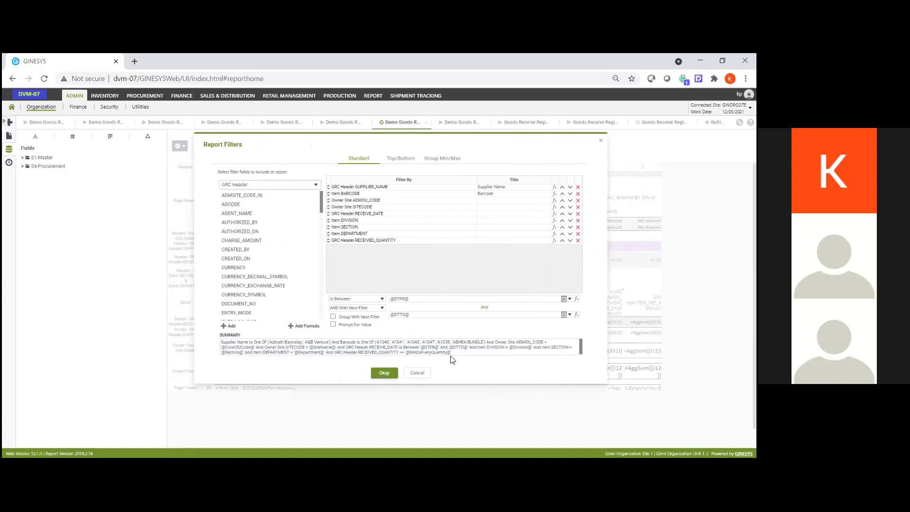
left_click_drag(232, 341, 324, 351)
left_click(266, 345)
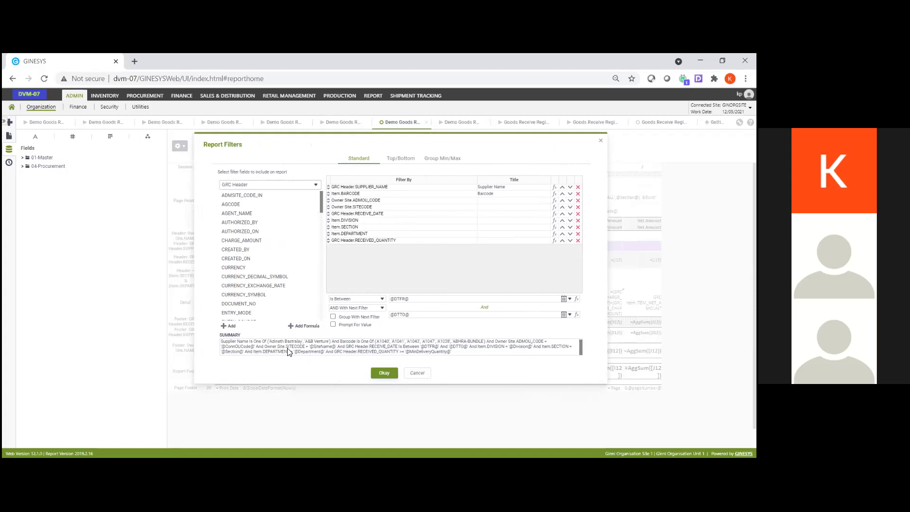
triple_click(312, 344)
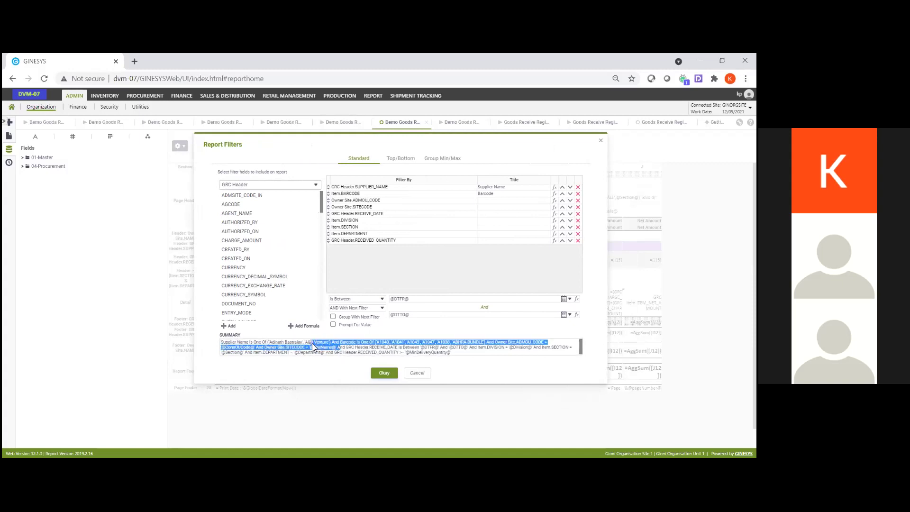
left_click_drag(310, 346, 344, 347)
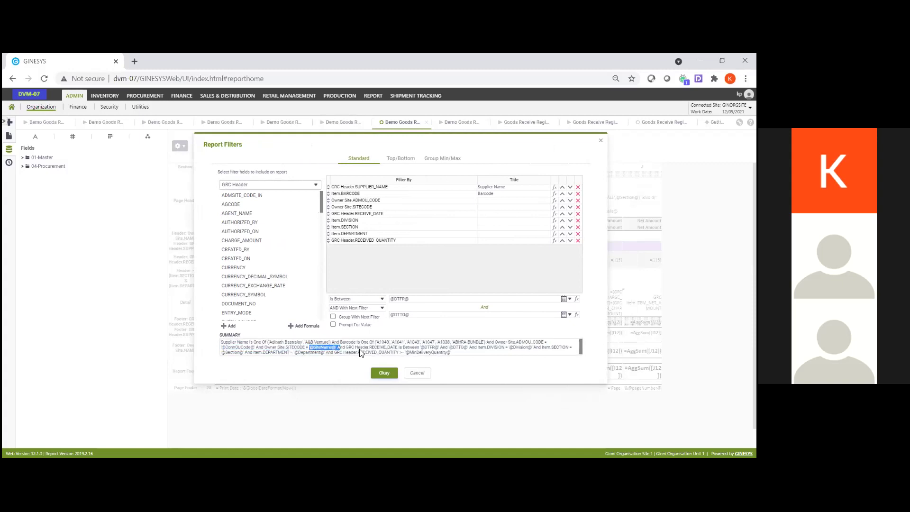
left_click_drag(422, 348, 529, 351)
left_click(463, 351)
left_click(531, 348)
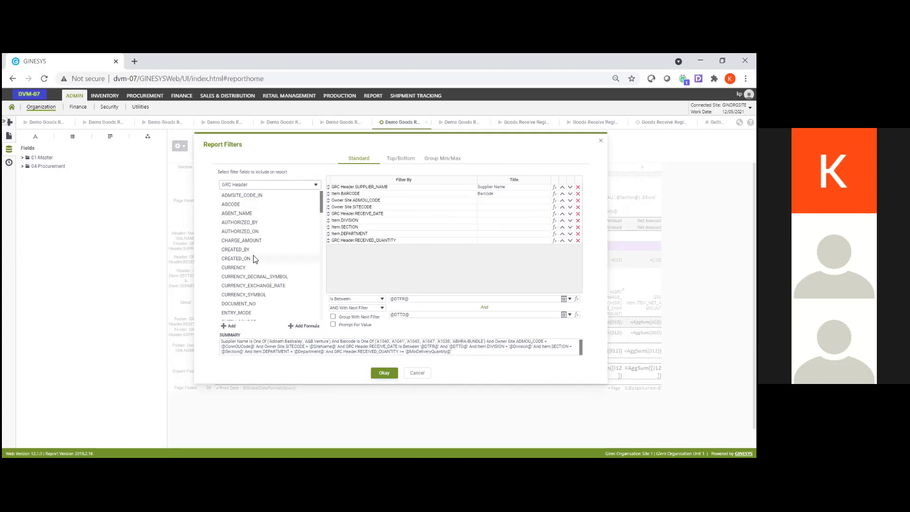
- Add GRC Header CREATED_ON as a filter and join the RECEIVED_QUANTITY filter to it with OR With Next Filter
left_click_drag(251, 263, 388, 252)
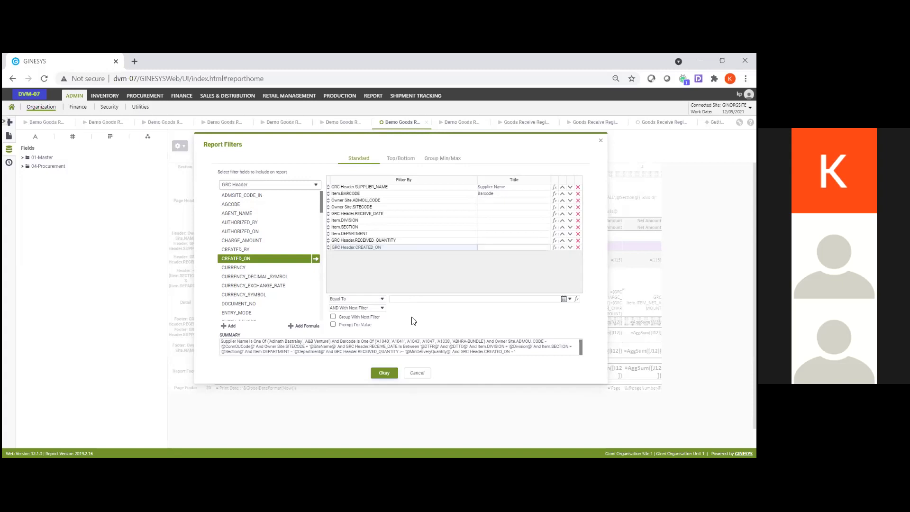
left_click(399, 240)
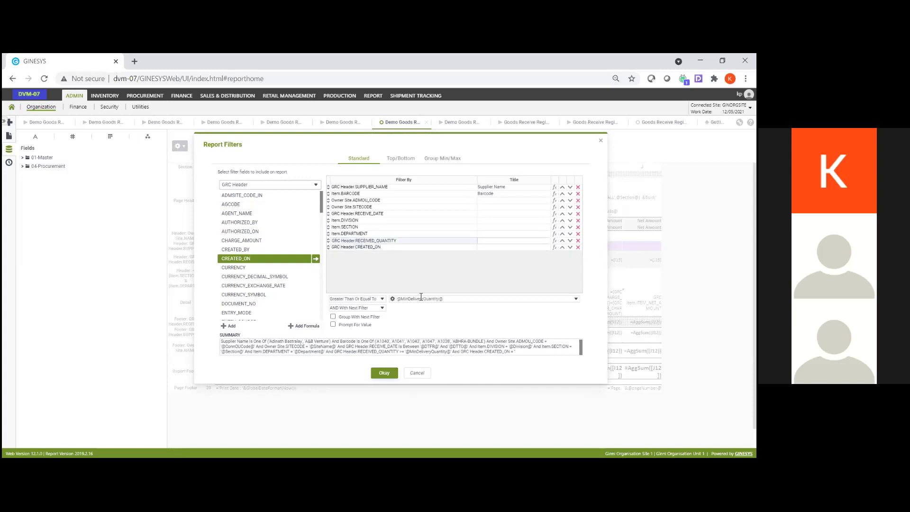
left_click(362, 307)
left_click(348, 319)
- Set the CREATED_ON filter's operator to Is Between
left_click(371, 247)
left_click(374, 299)
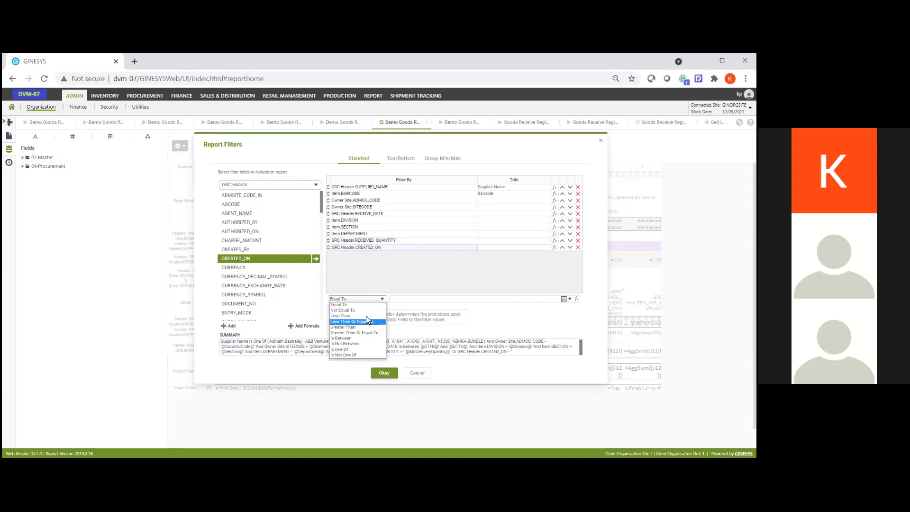
left_click(363, 338)
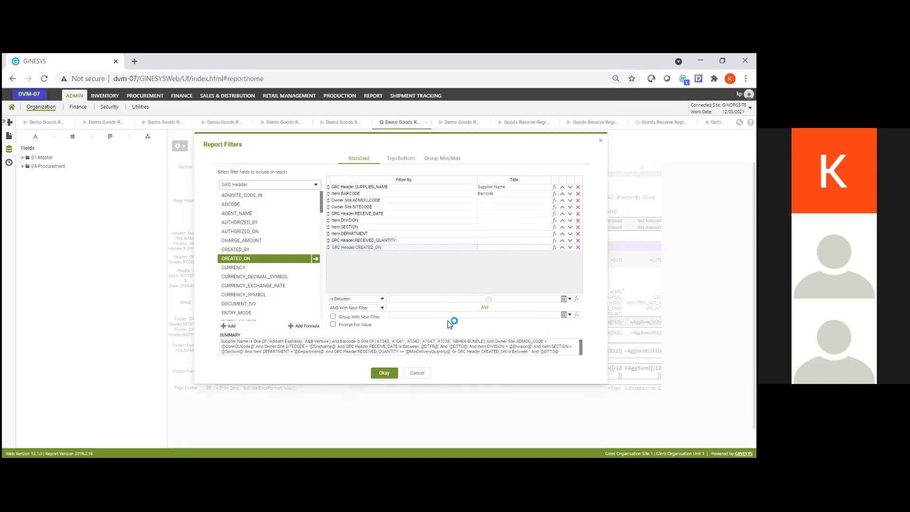
- Try a CREATED_ON range from Today to Tomorrow using the preset date values
left_click(571, 299)
left_click(579, 304)
left_click(574, 301)
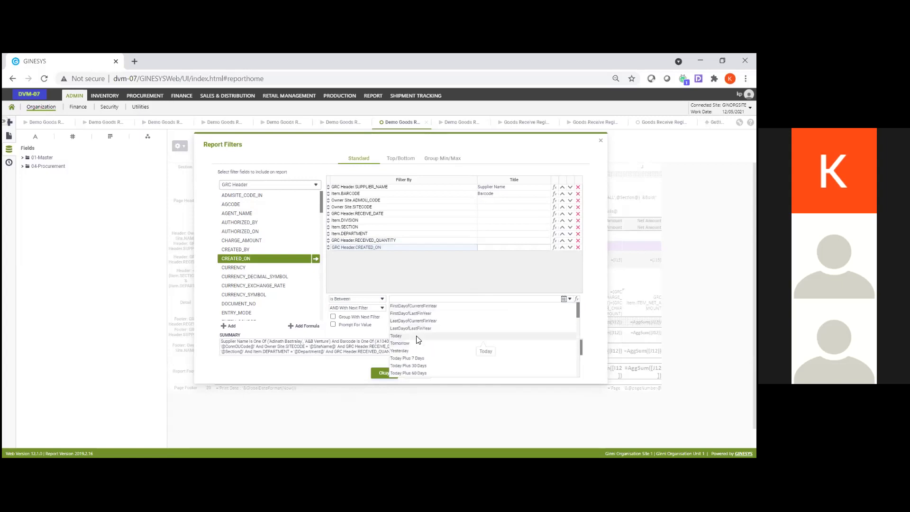
left_click(418, 340)
left_click(577, 316)
left_click(577, 316)
left_click(574, 314)
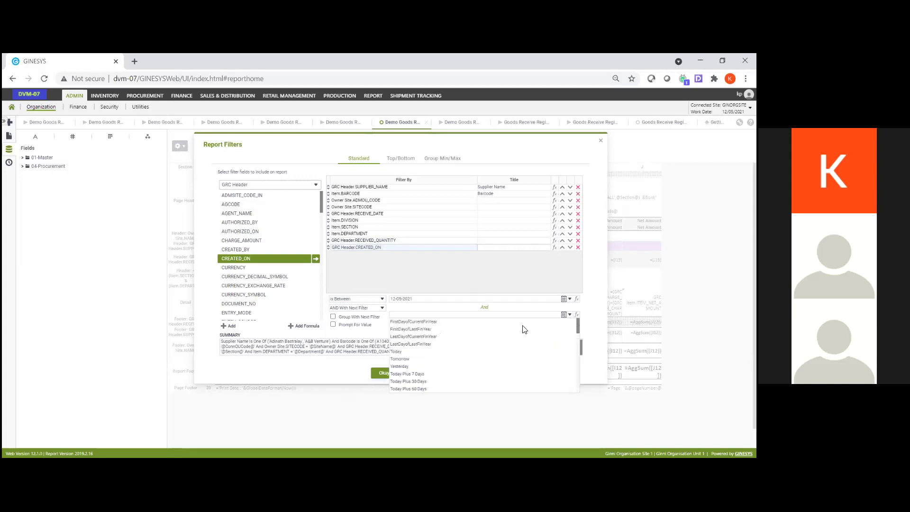
key("Escape")
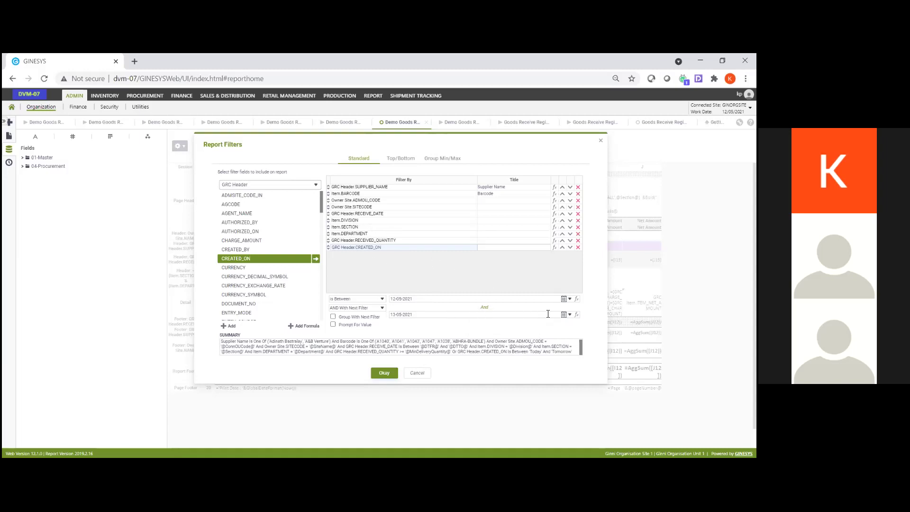
- Set the CREATED_ON filter's range from Yesterday to Today
left_click(570, 300)
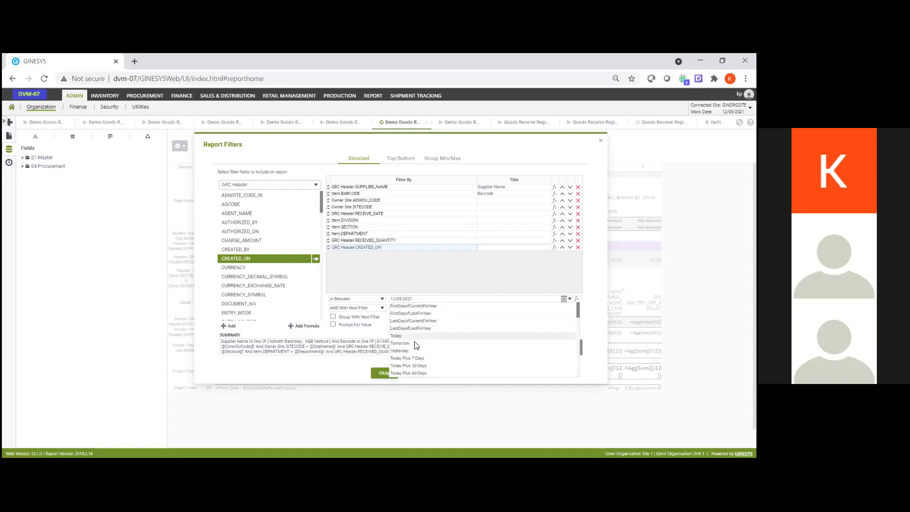
left_click(406, 351)
left_click(571, 315)
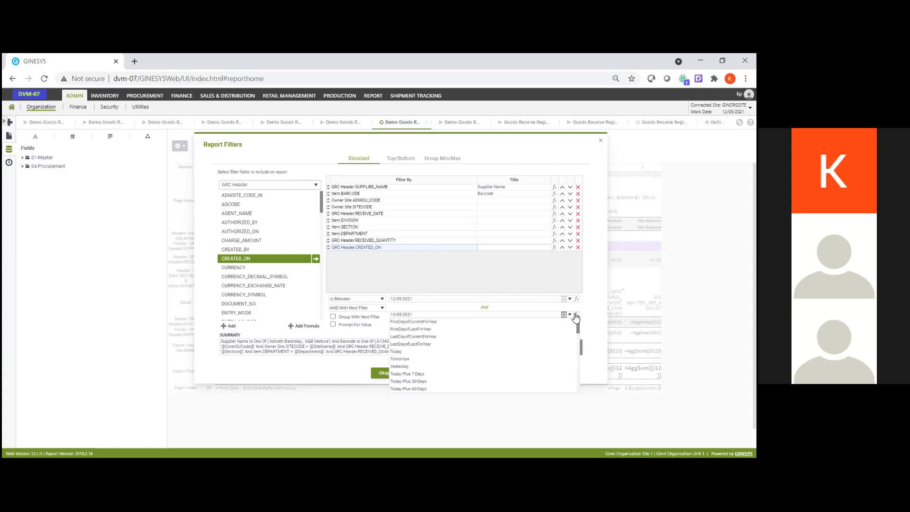
left_click(427, 357)
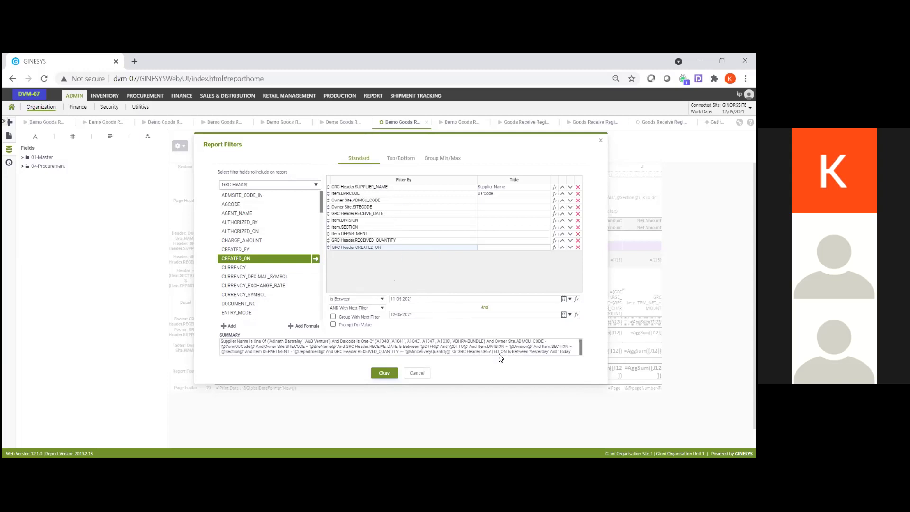
- Highlight the CREATED_ON condition in the summary, and switch Prompt For Value on and back off for that filter
left_click_drag(452, 354, 570, 361)
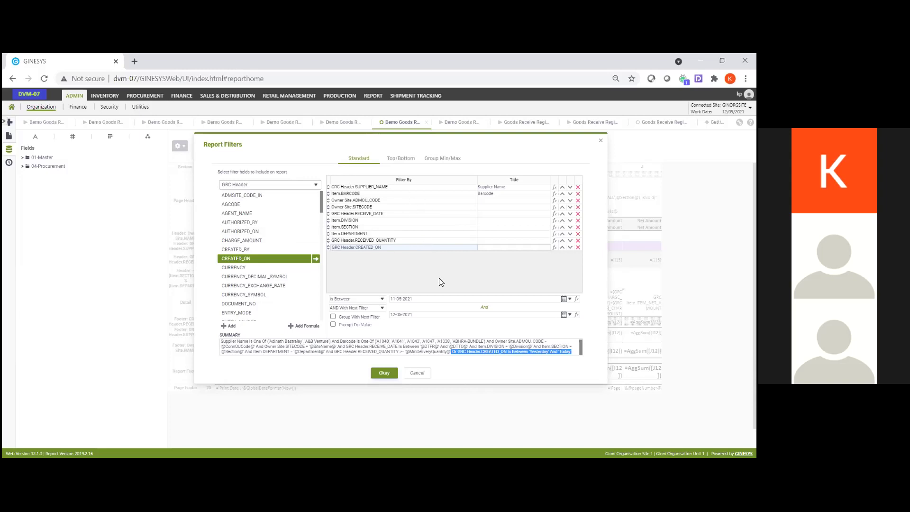
left_click(352, 325)
left_click(333, 325)
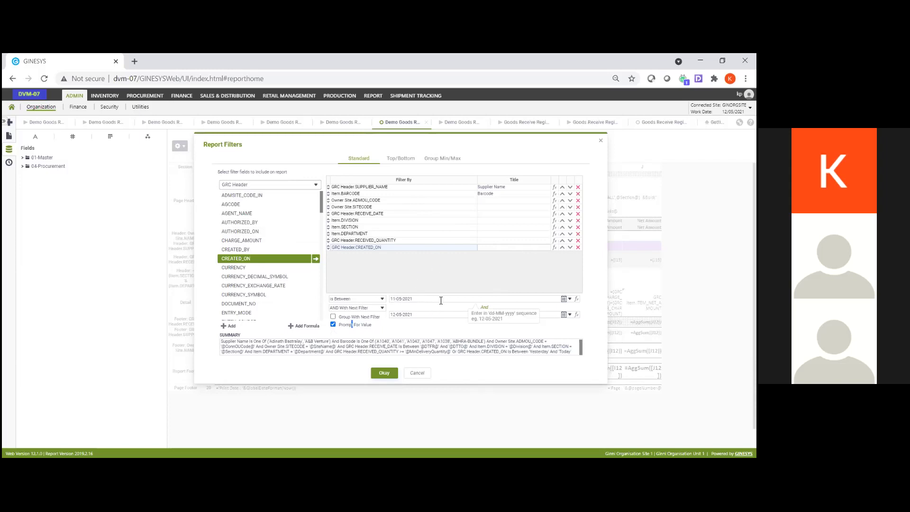
left_click(333, 325)
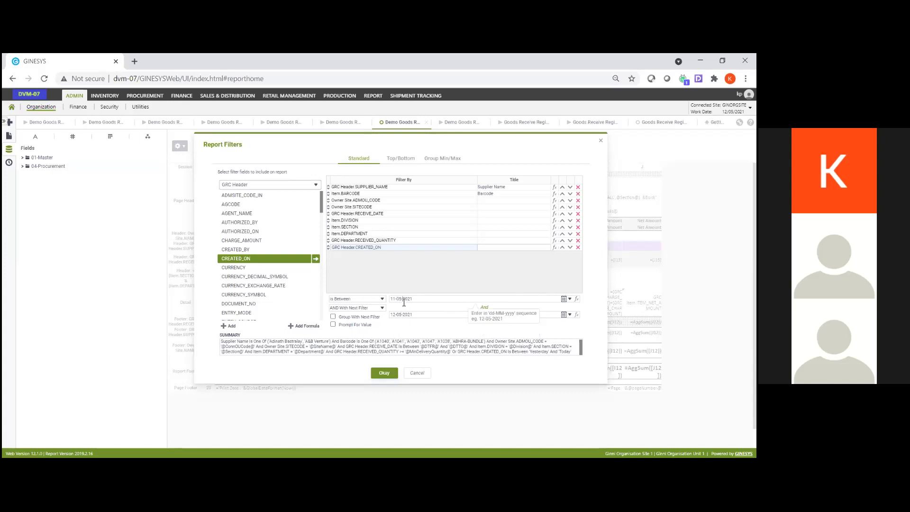
- Review the preset date values offered for the start of the CREATED_ON range, and close the report filters without saving
left_click(404, 316)
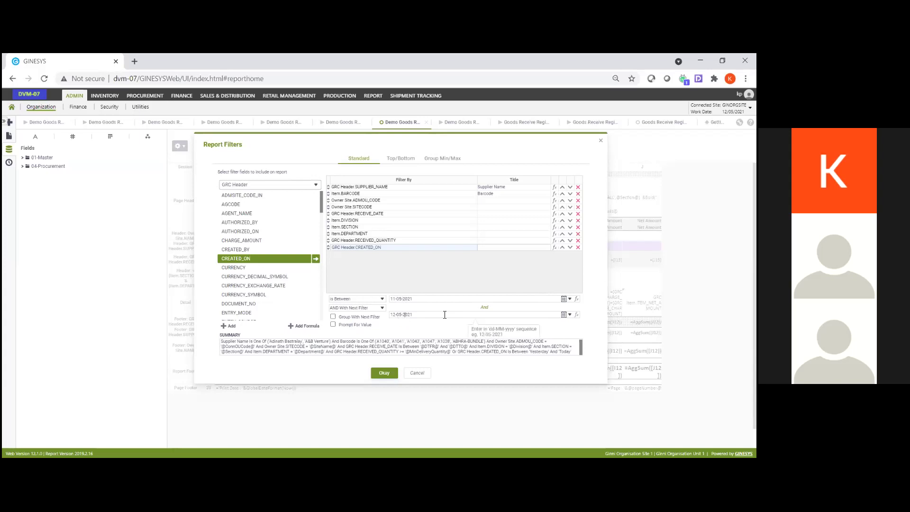
left_click(577, 300)
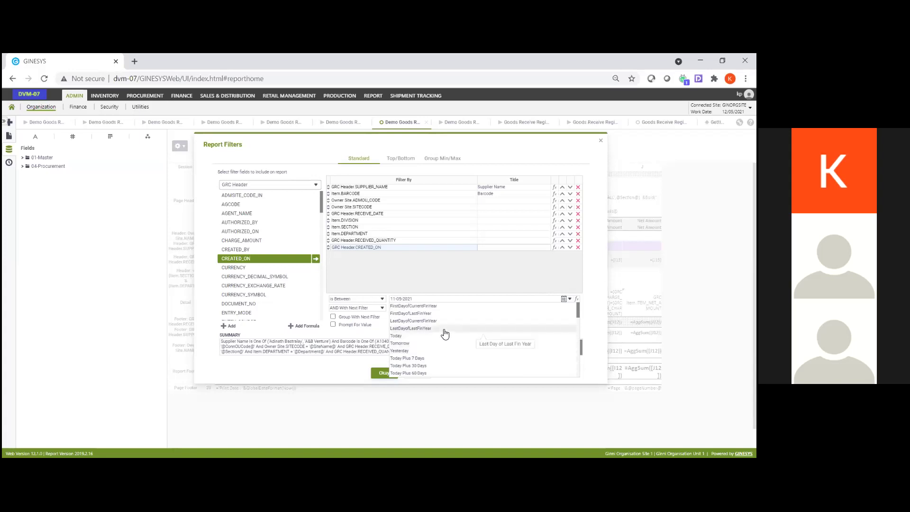
left_click(429, 305)
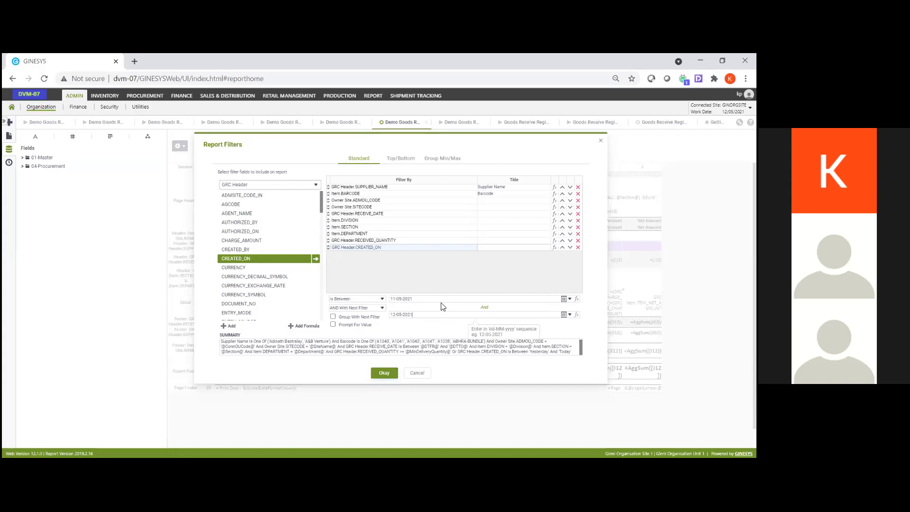
left_click(433, 299)
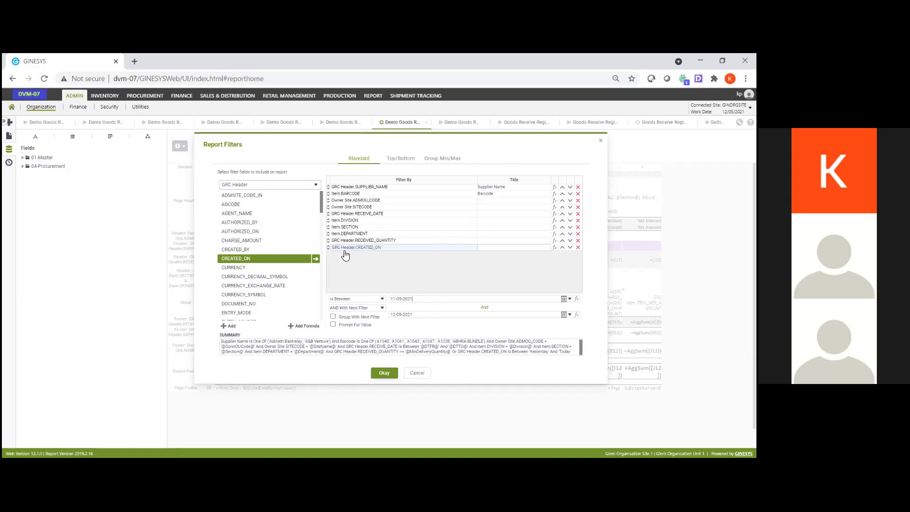
left_click(603, 144)
- Run the report and set its From Date parameter to Today and its To Date parameter to Yesterday using the preset date values
left_click(383, 152)
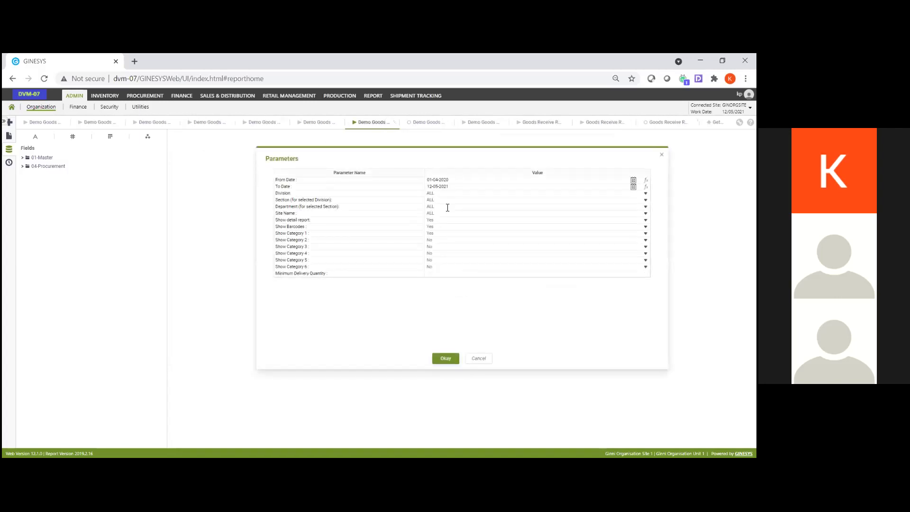
left_click(646, 187)
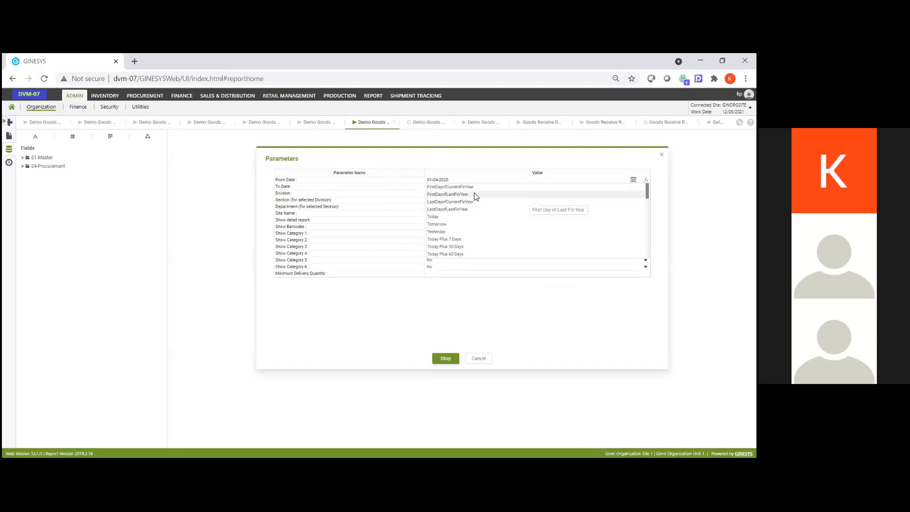
left_click(478, 216)
left_click(645, 186)
left_click(459, 240)
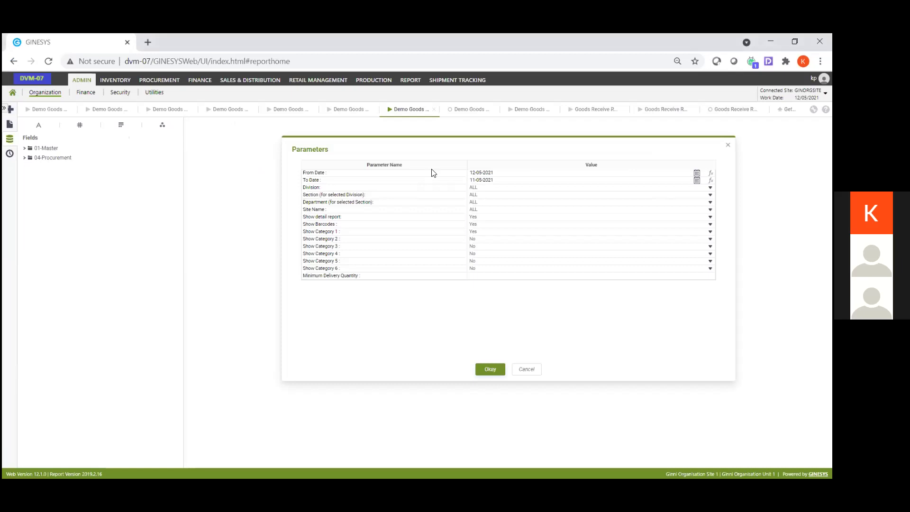
- Return to the report design, open its filters and highlight the parameter value of the Owner Site.ADMOU_CODE filter
left_click(478, 111)
left_click(197, 135)
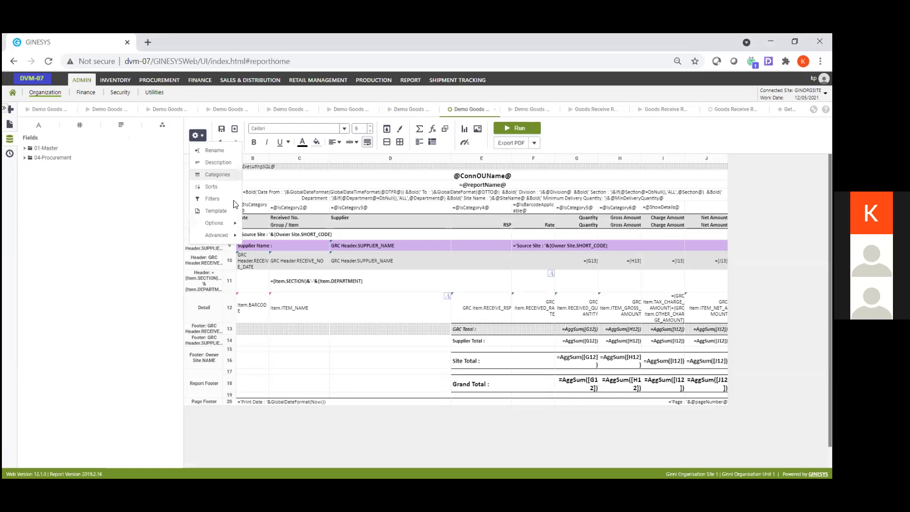
left_click(219, 199)
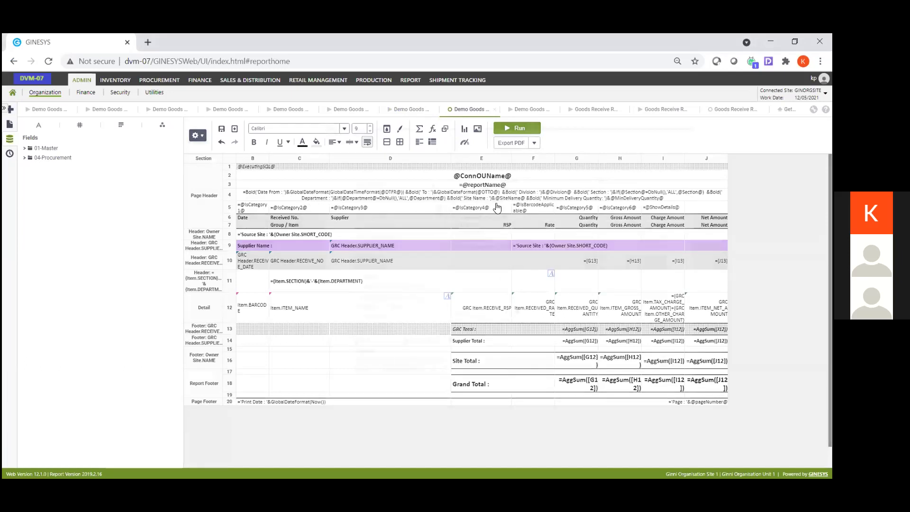
left_click(544, 308)
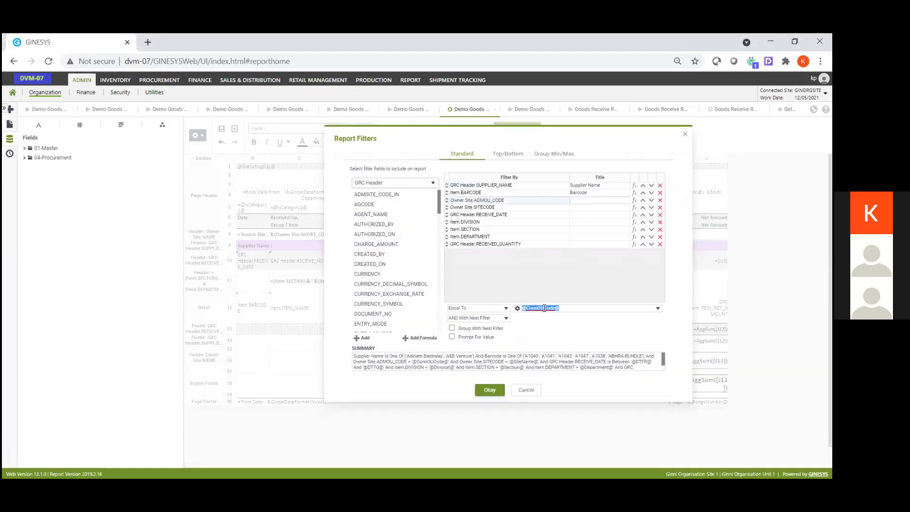